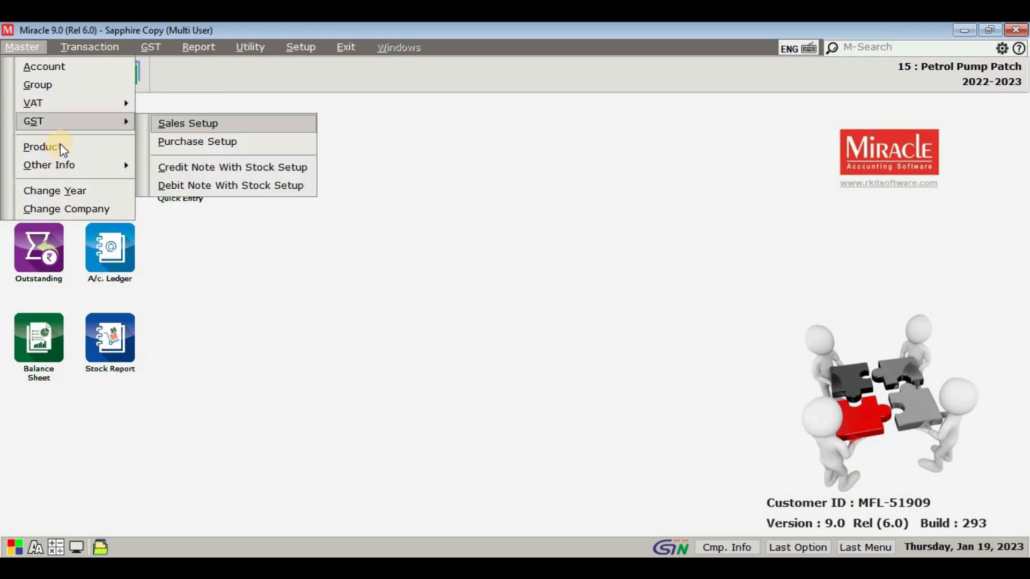
Step: View the list of petrol pump products in the Product Master and close it
click(60, 145)
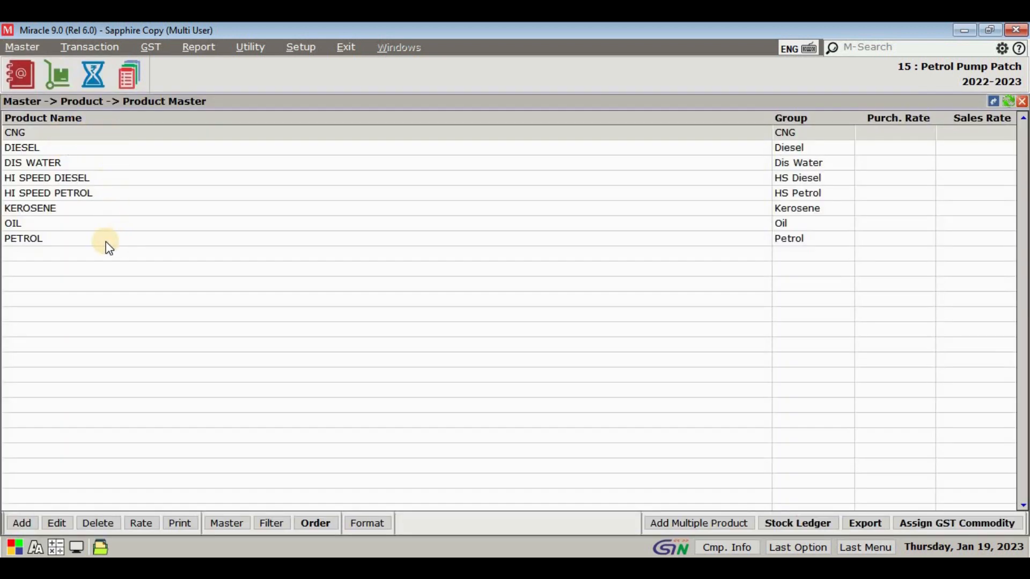
key(Escape)
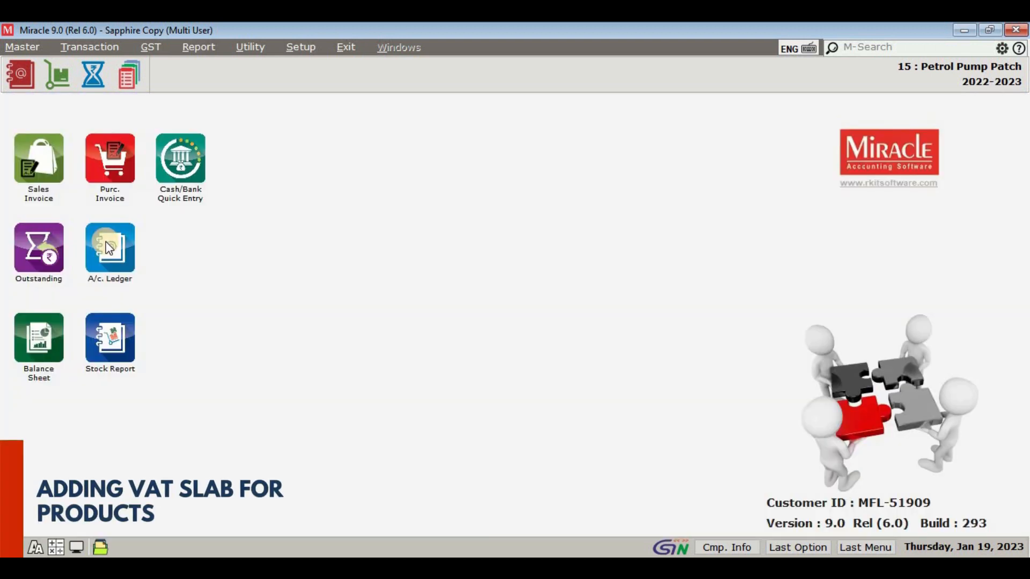
Step: Create a new tax in the VAT Tax Master with the description VAT 20.1%
click(24, 50)
mouse_move(75, 104)
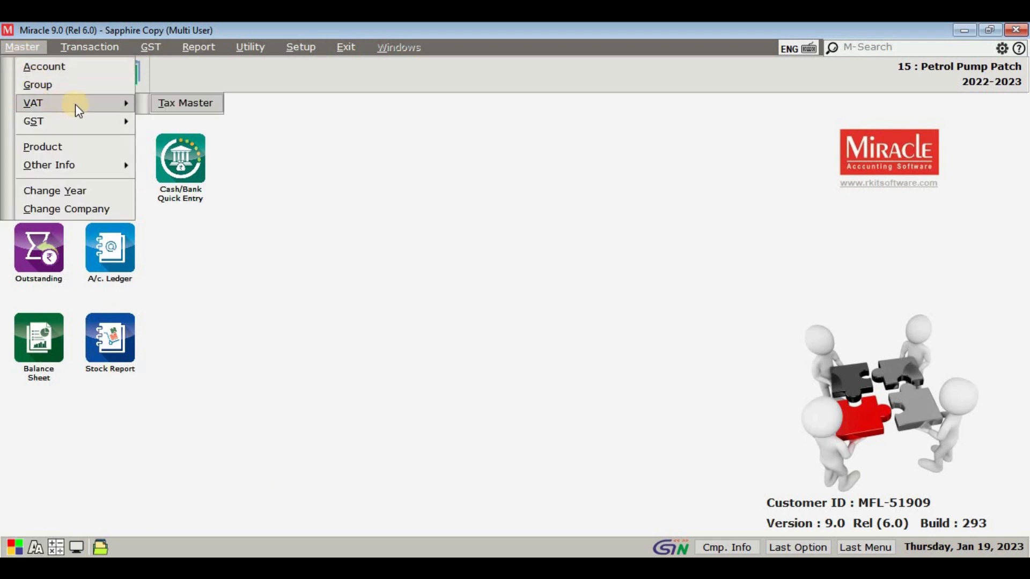
click(185, 104)
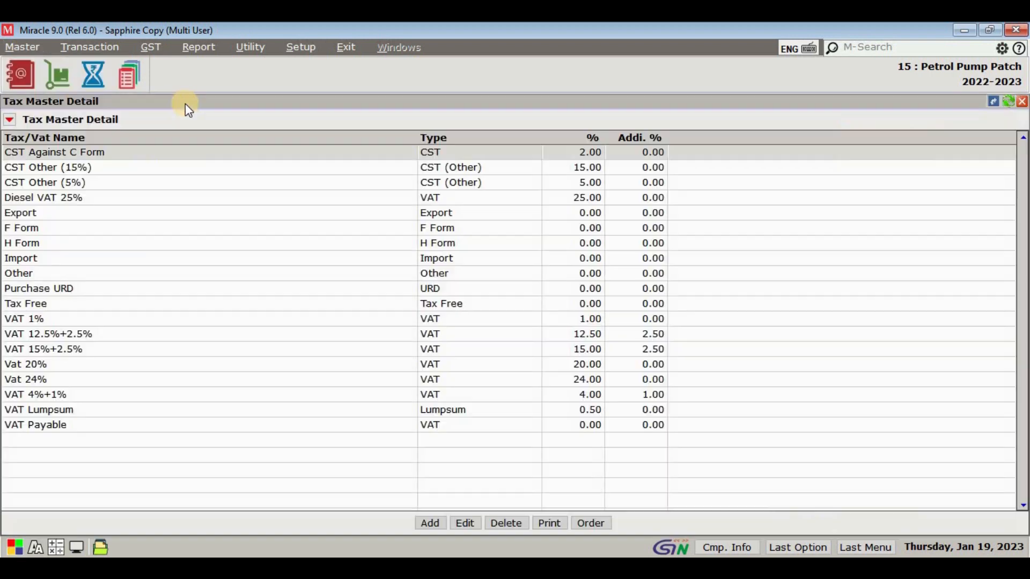
click(430, 525)
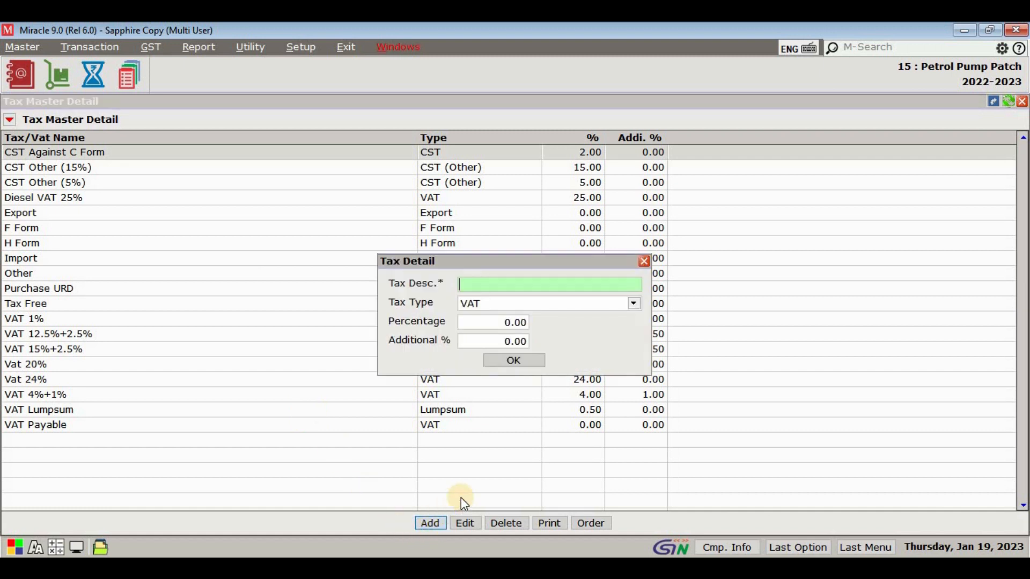
text(VAT)
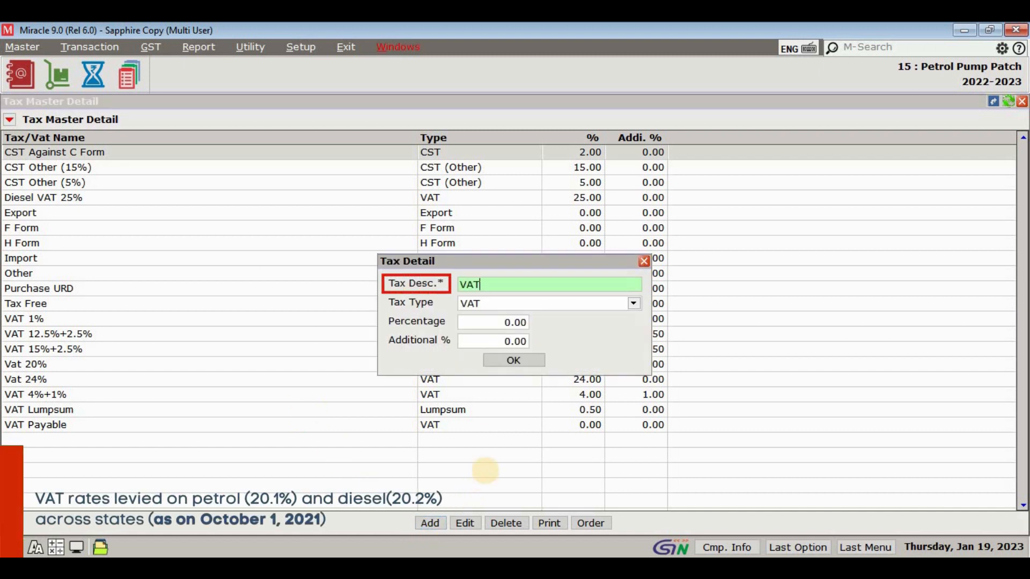
text( 20.1)
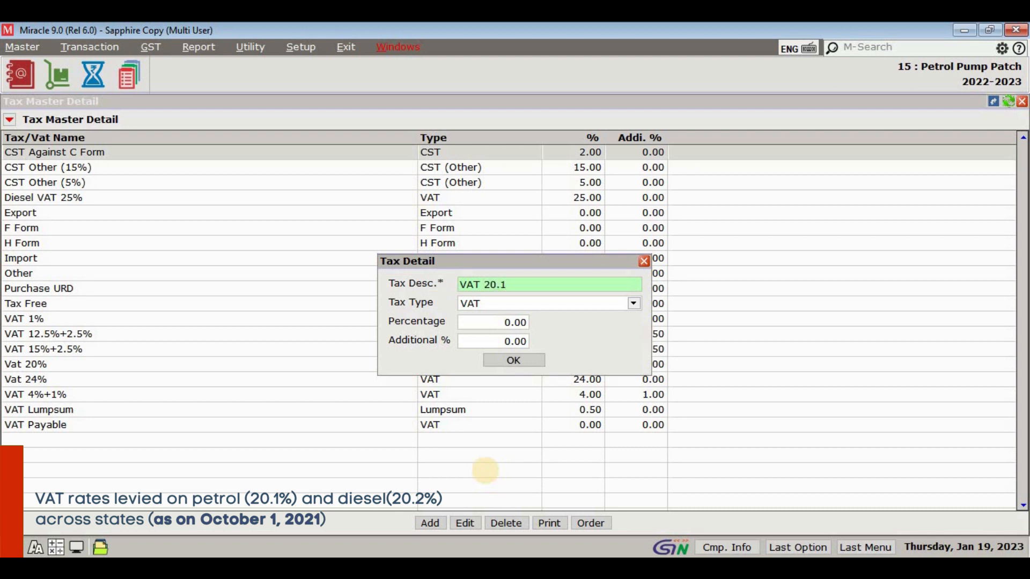
key(Return)
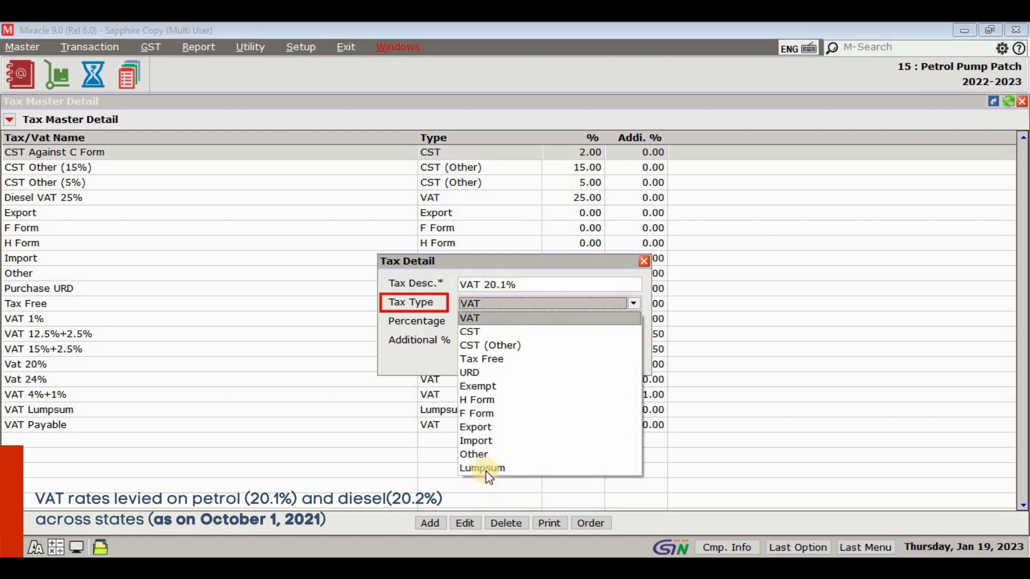
Step: Keep the tax type as VAT, set the percentage to 20.10, save the tax and close the tax list
key(Return)
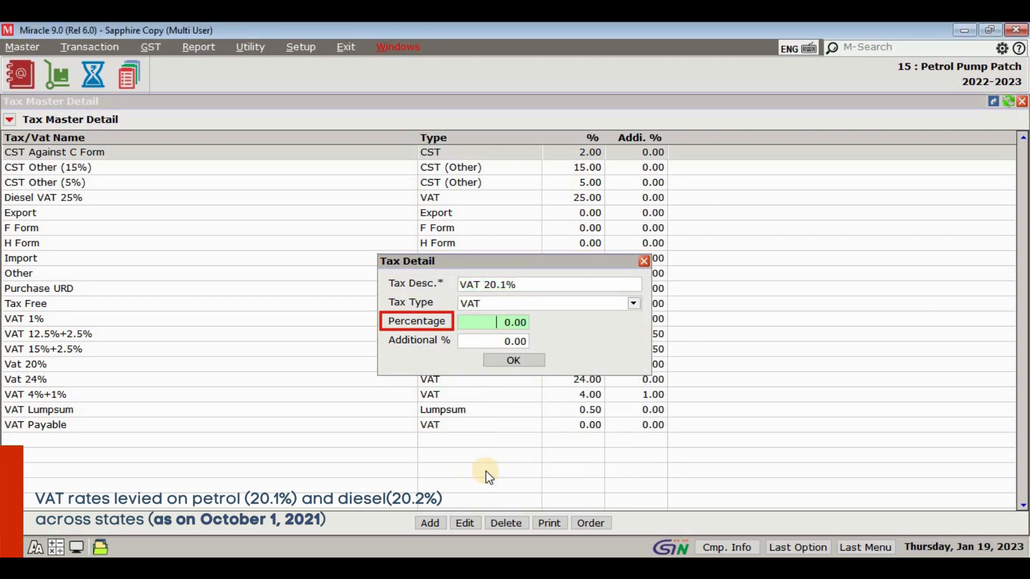
text(20)
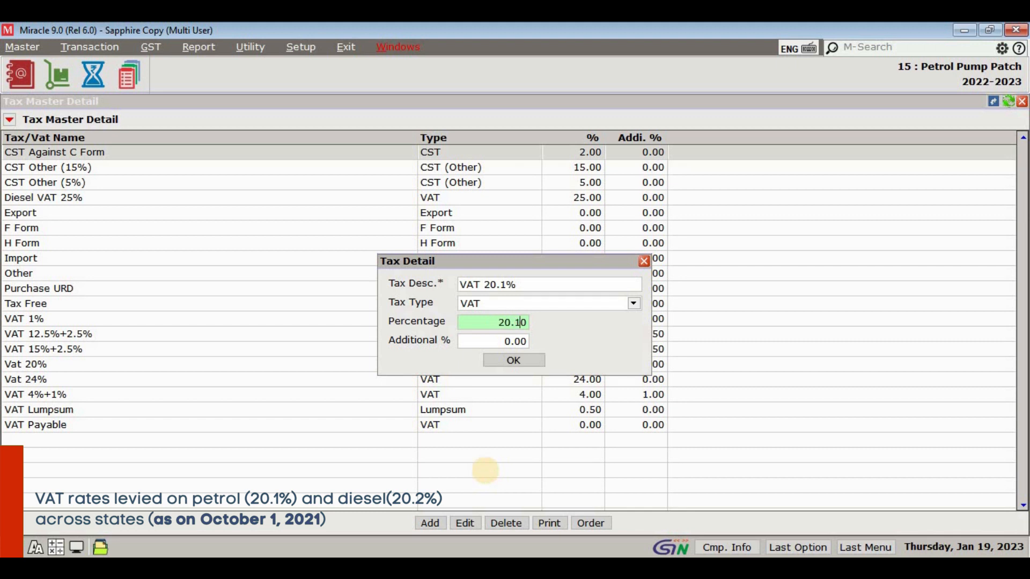
key(Return)
key(Return)
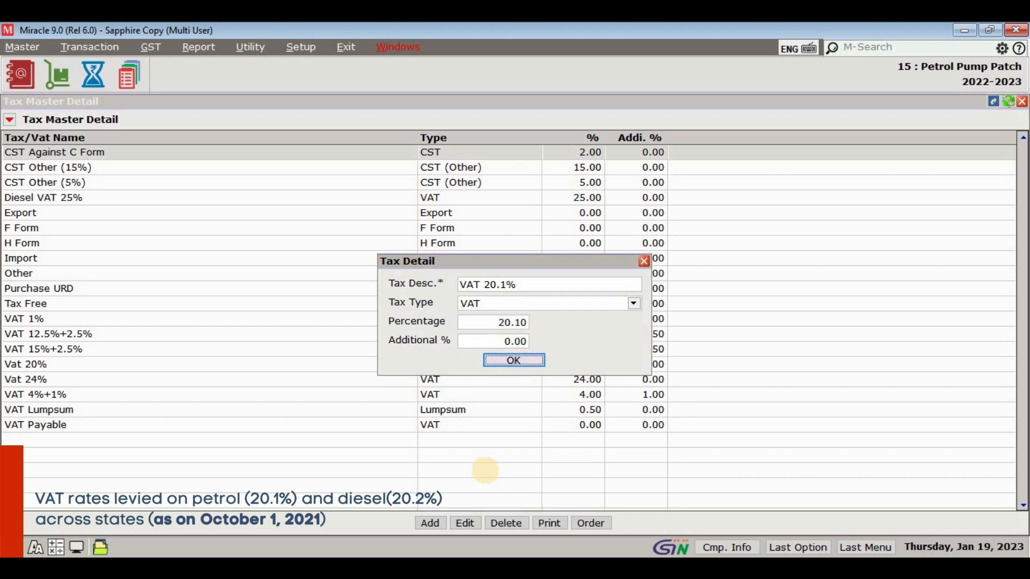
key(Return)
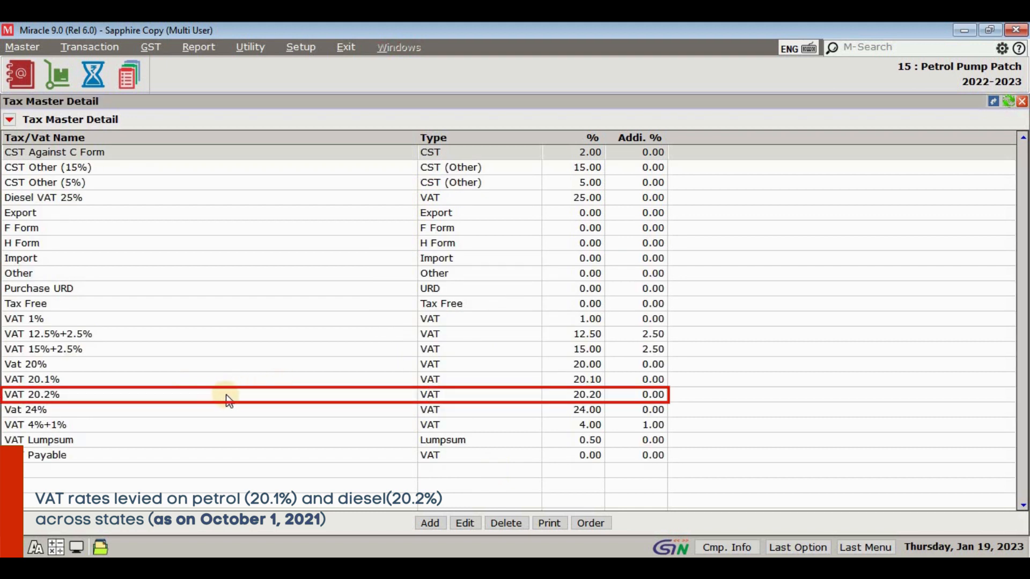
key(Escape)
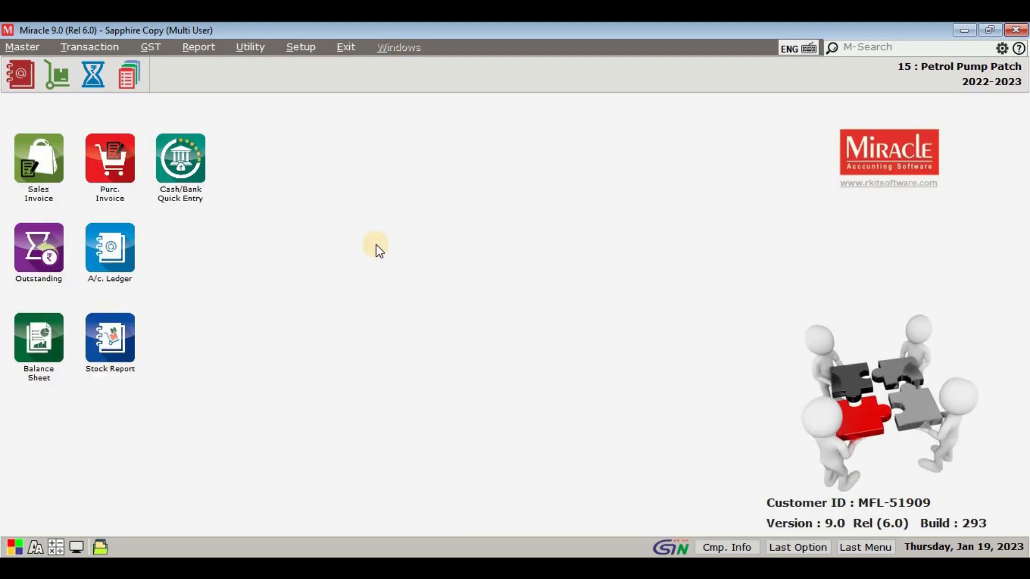
Step: Open the GST VAT Auto Setup in the GST category of the company setup
click(301, 52)
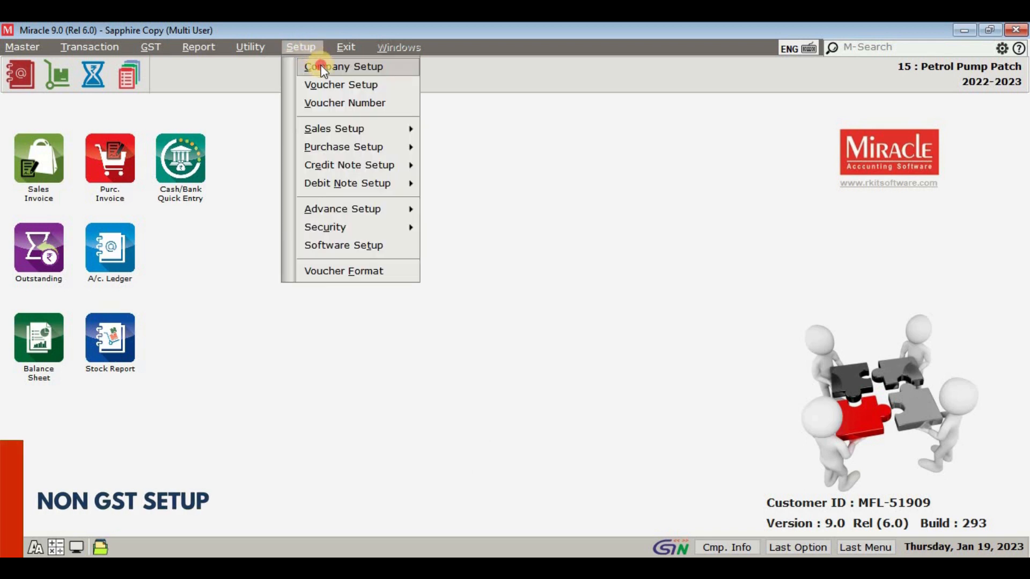
click(320, 65)
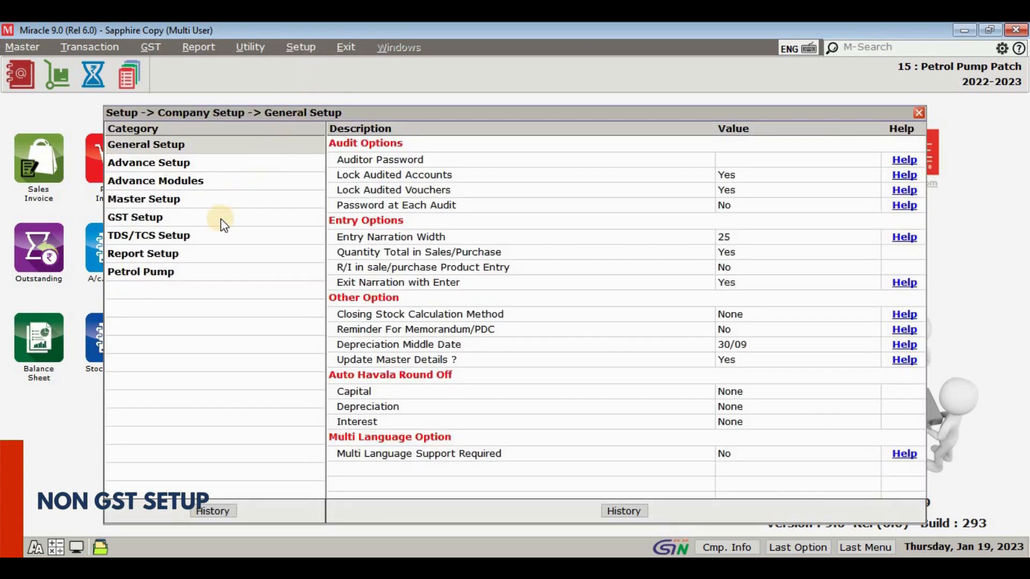
click(220, 218)
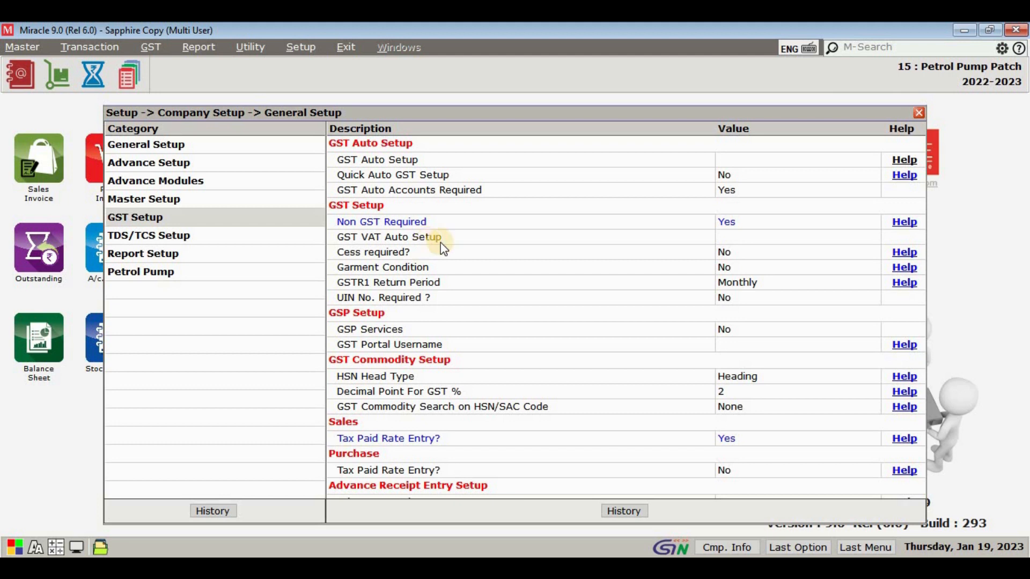
click(468, 241)
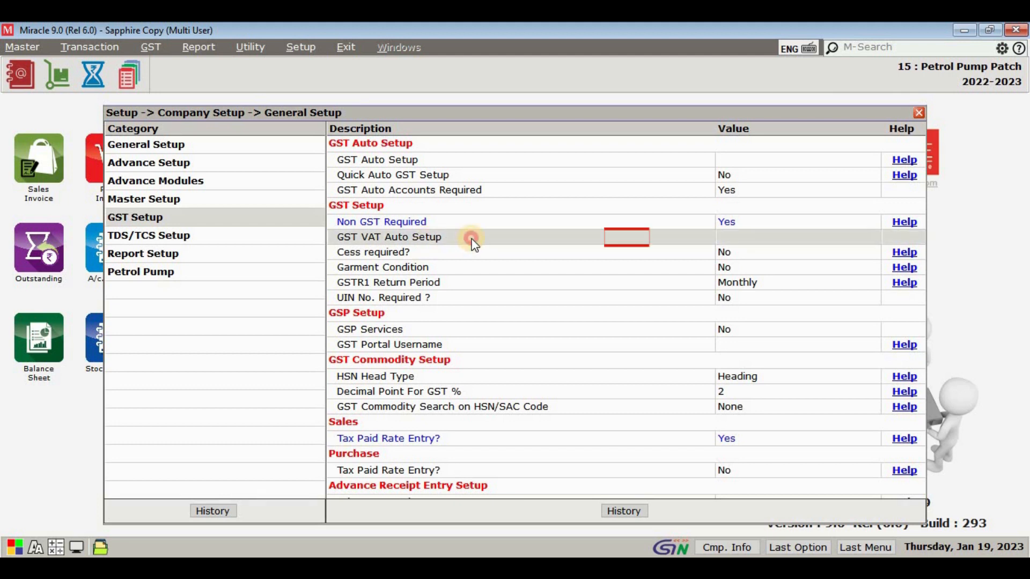
double_click(471, 240)
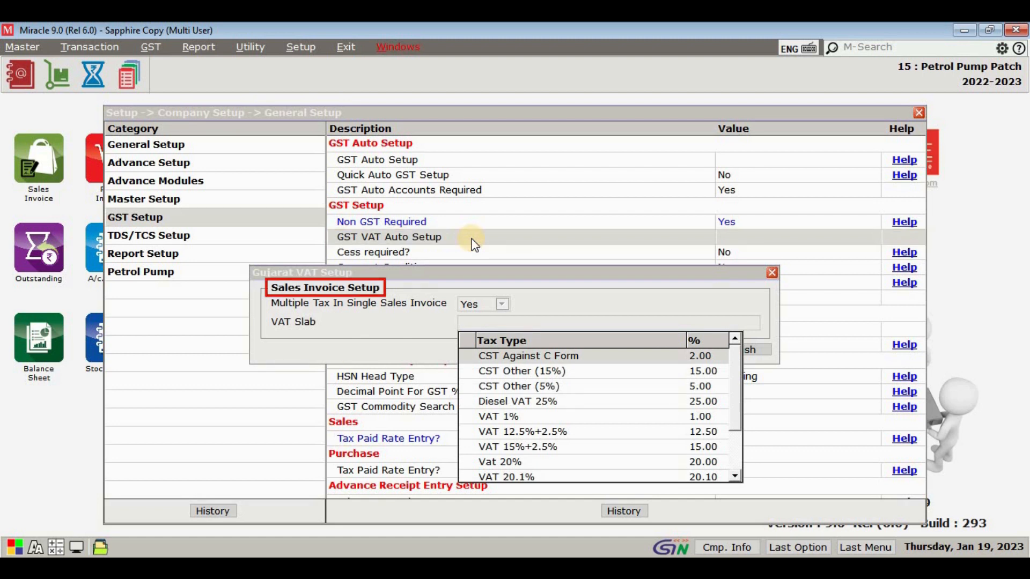
Step: Select VAT 20.1% as the VAT slab for sales invoices and continue to the purchase invoice setup
click(616, 477)
key(Return)
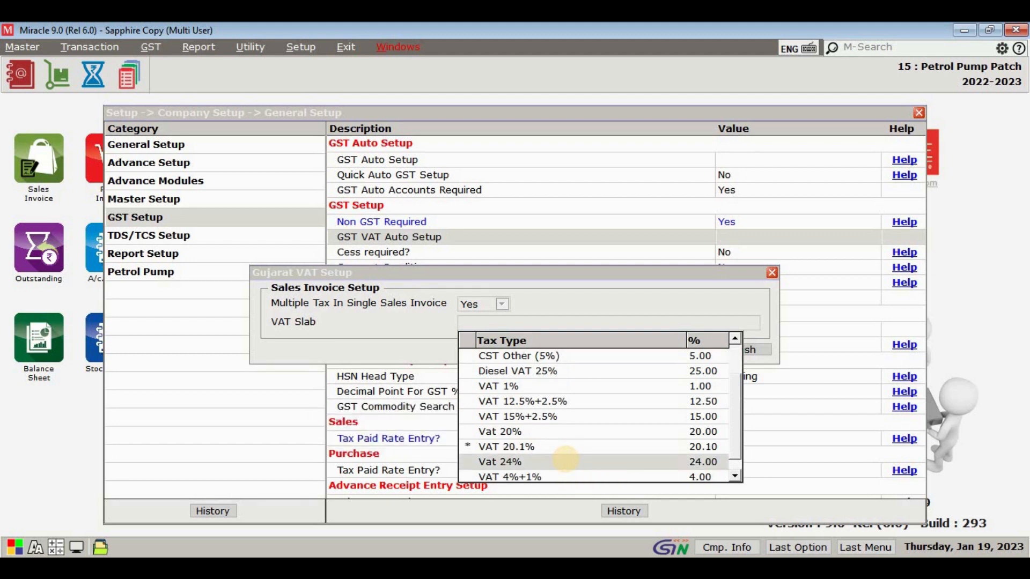
key(Escape)
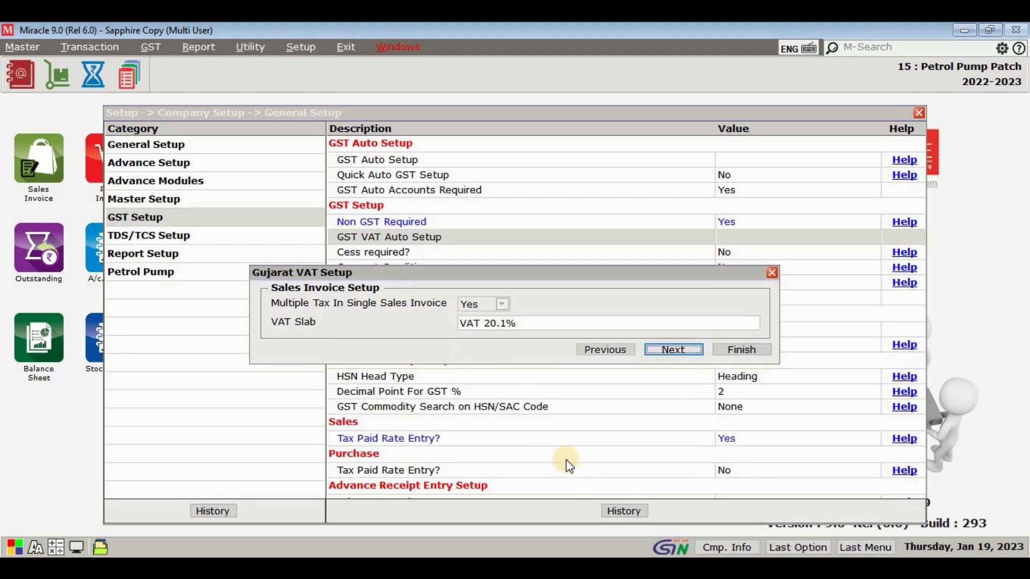
click(675, 355)
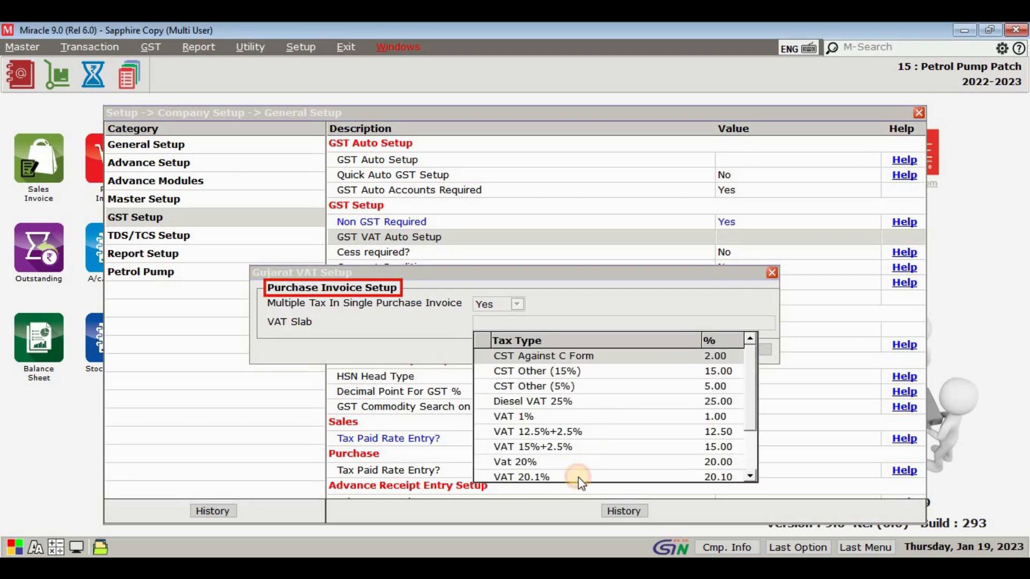
Step: Select VAT 20.1% as the purchase invoice VAT slab, finish the VAT setup and apply the company setup changes
click(581, 479)
click(577, 462)
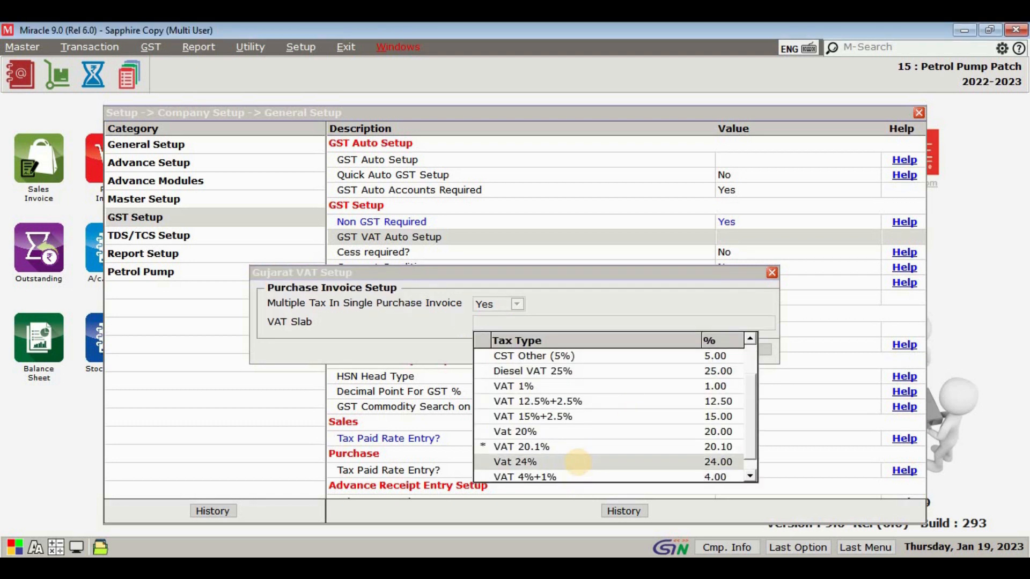
key(Escape)
click(744, 350)
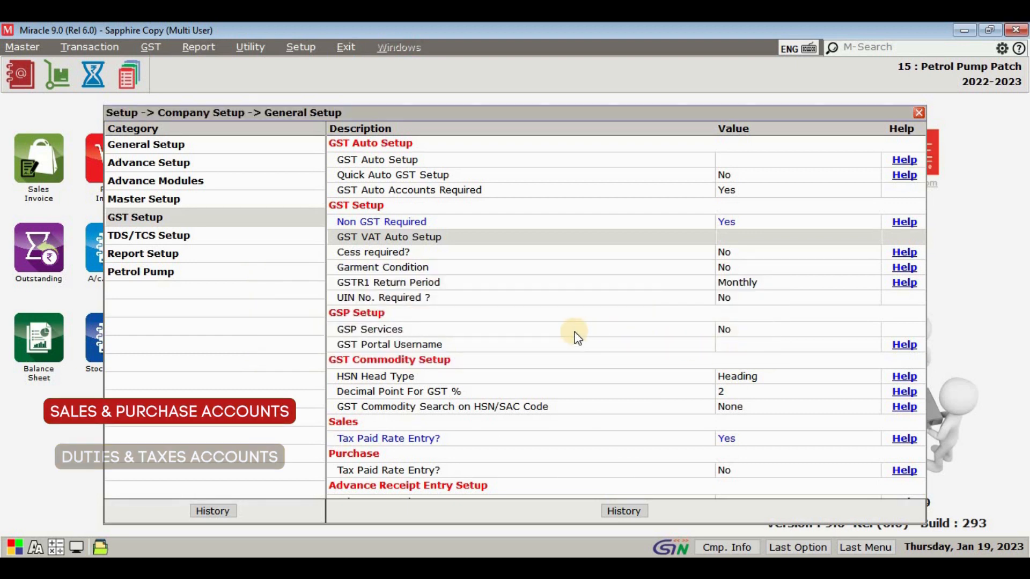
key(Escape)
key(Escape)
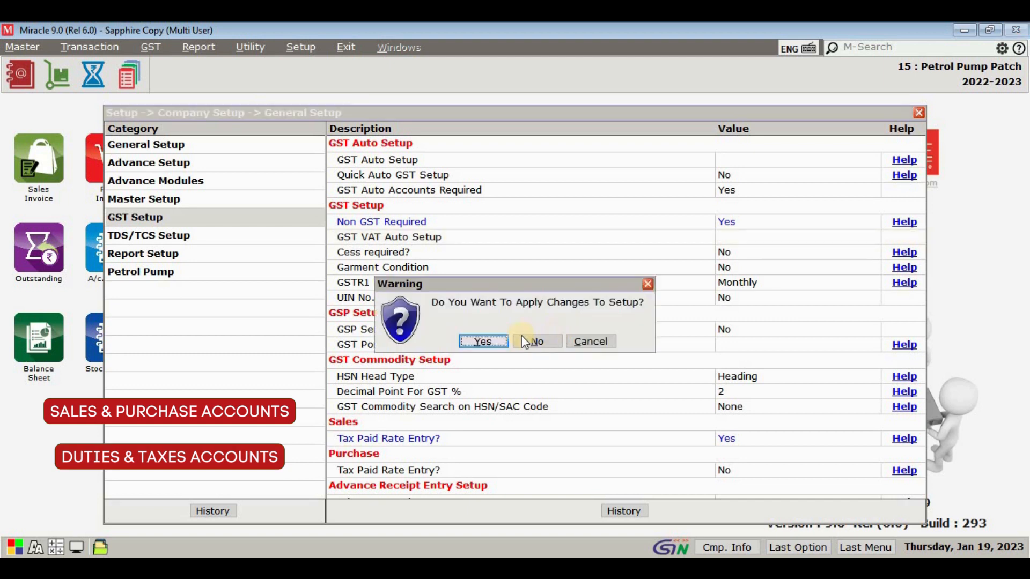
click(485, 343)
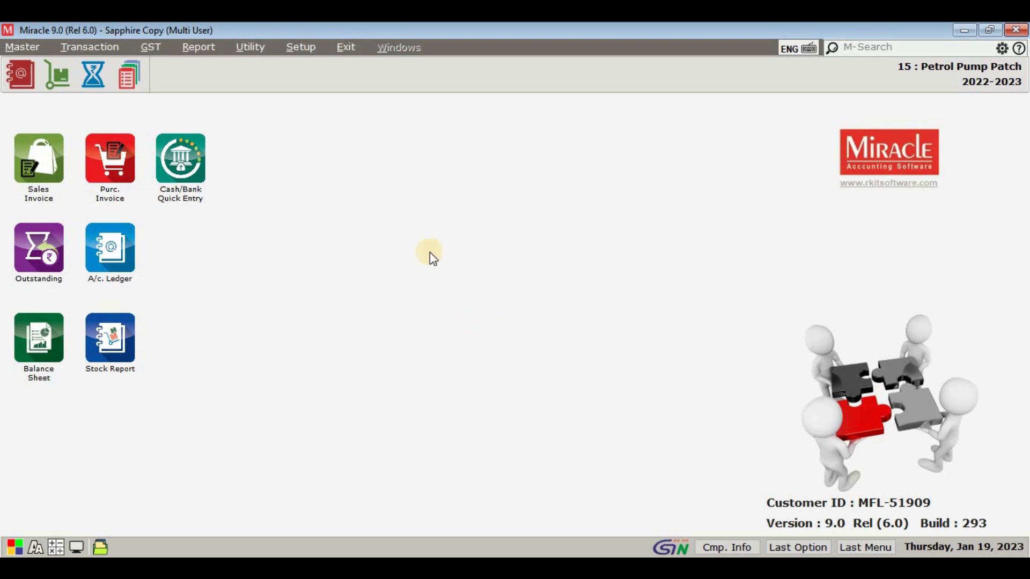
Step: Review the VAT entry among the sales invoice types and confirm its settings
click(300, 47)
mouse_move(349, 126)
click(486, 146)
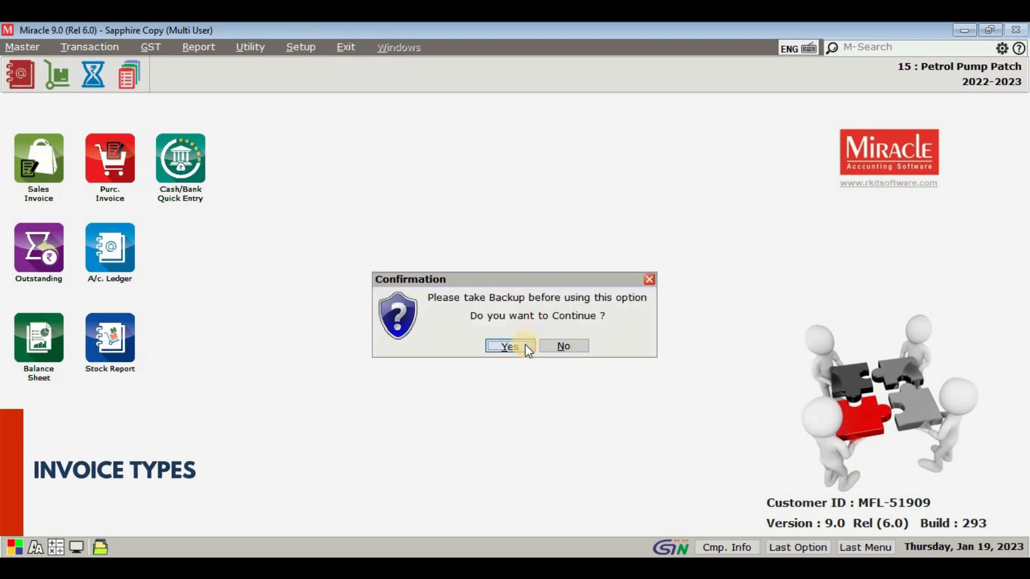
click(526, 344)
double_click(356, 261)
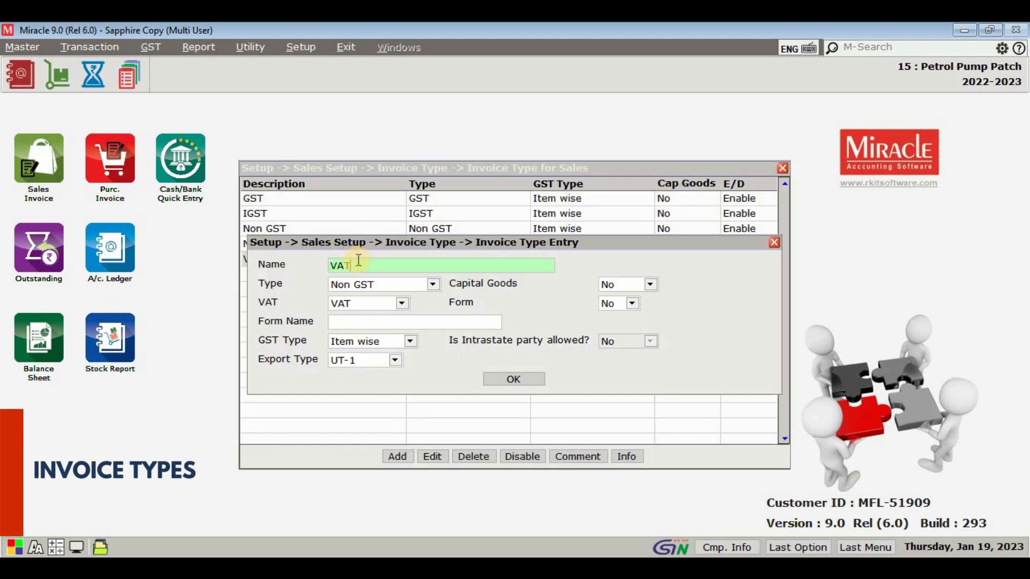
click(508, 377)
click(504, 340)
key(Escape)
Step: Review the VAT entry among the purchase invoice types and confirm its settings
key(alt+s)
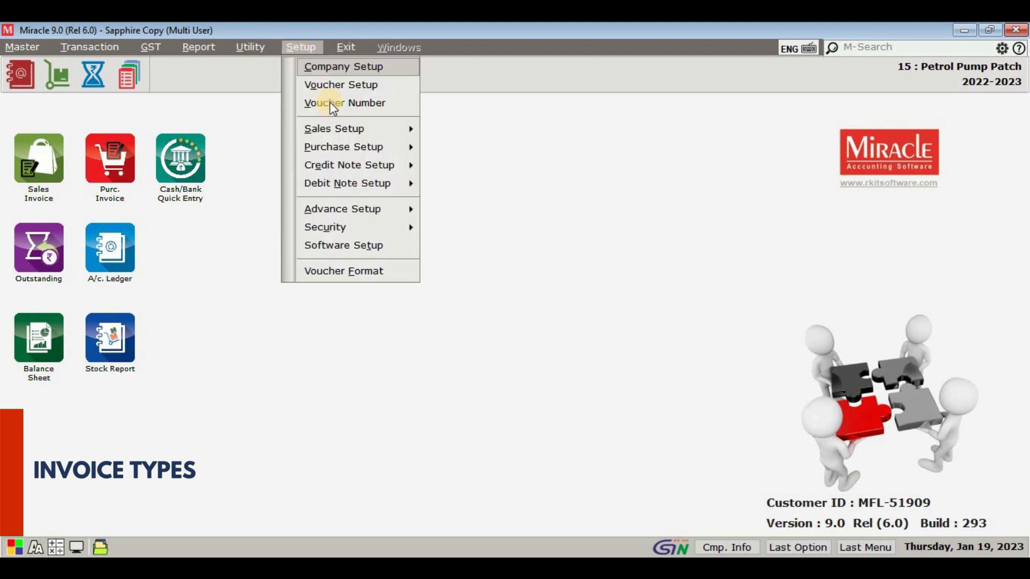
mouse_move(348, 147)
click(459, 168)
click(507, 345)
double_click(329, 289)
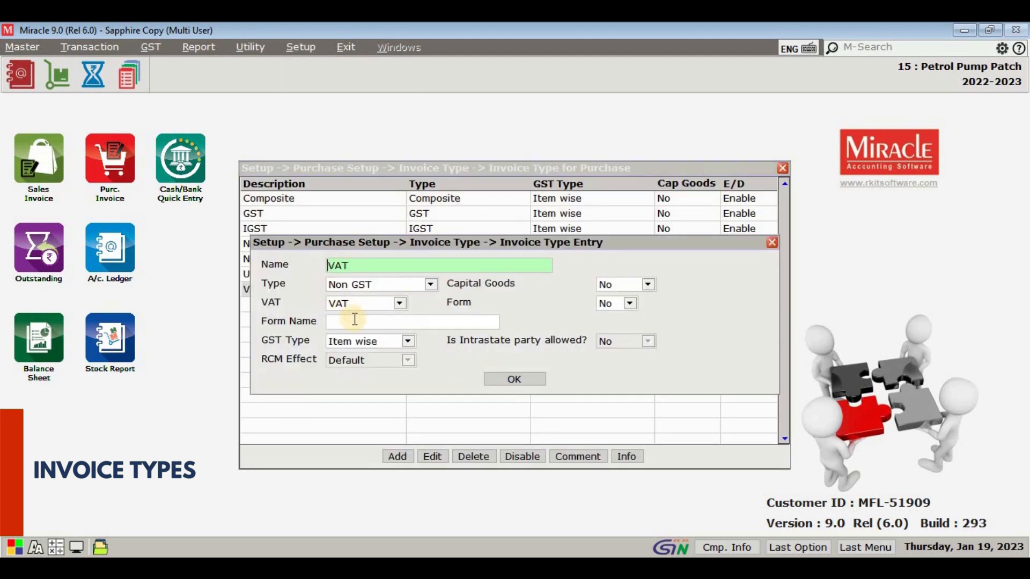
click(491, 379)
click(502, 345)
key(Escape)
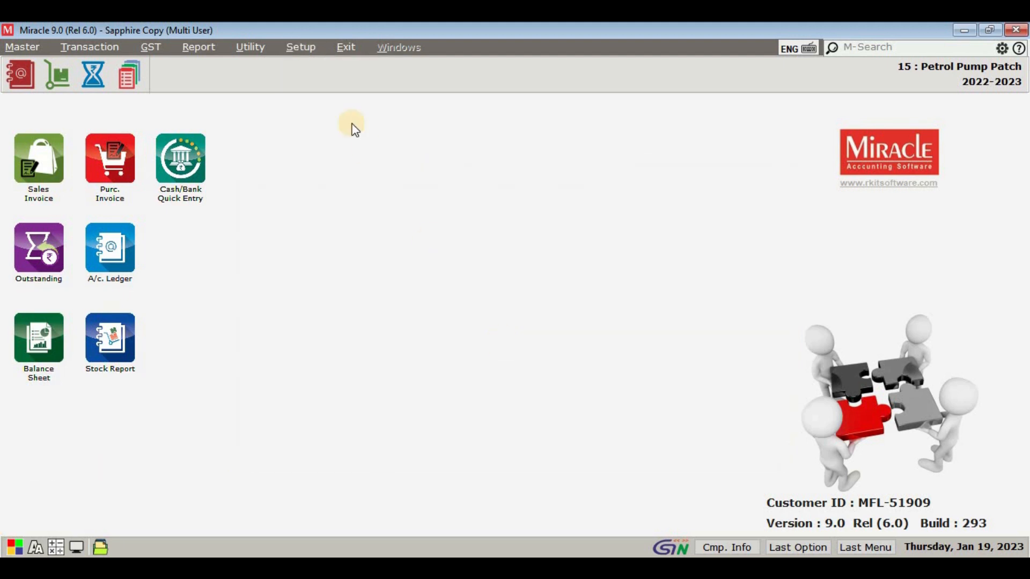
Step: Review the Petrol VAT (20.1%) expense in the sales expense details and accept its settings
click(300, 47)
mouse_move(408, 128)
click(475, 131)
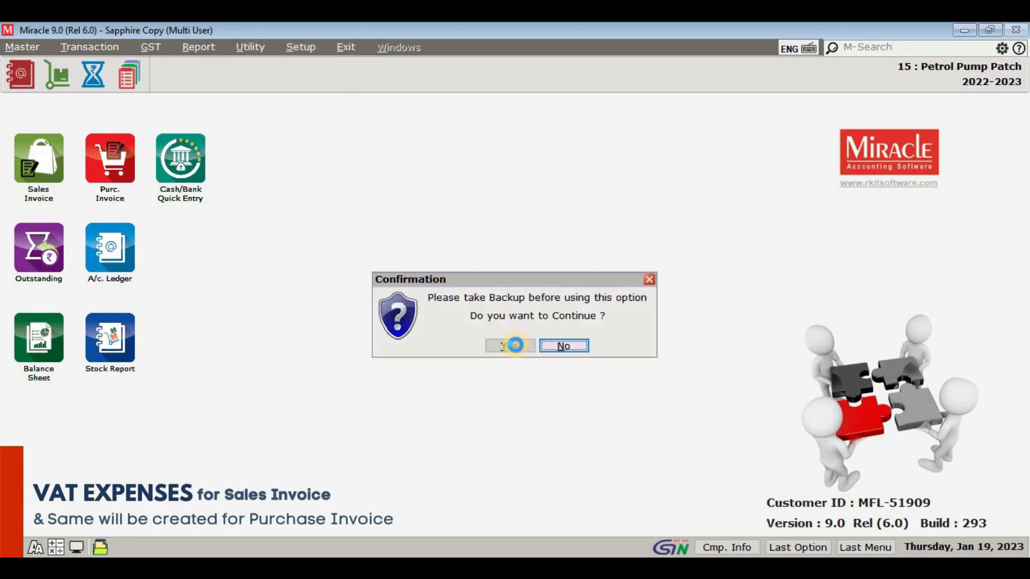
click(515, 345)
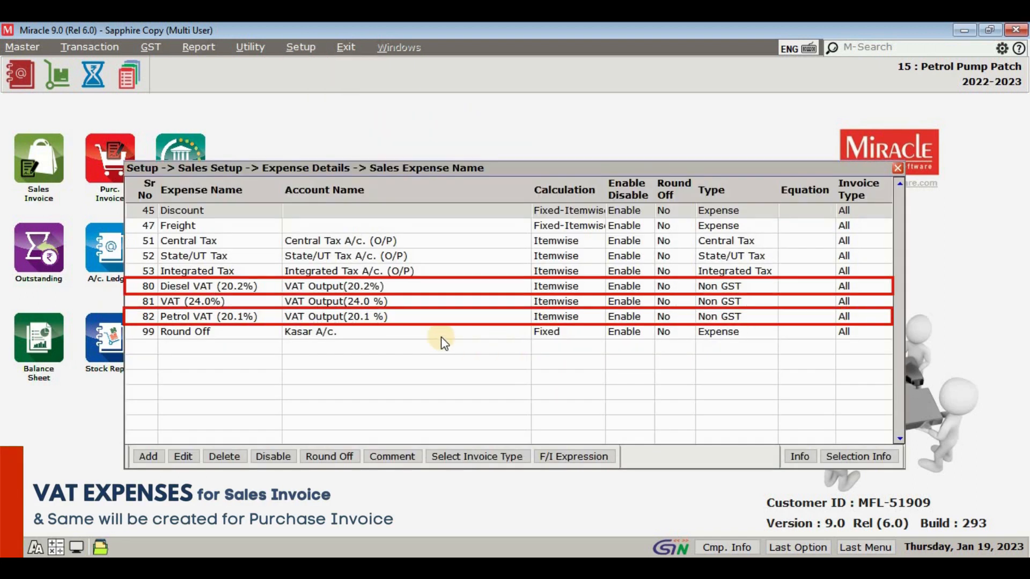
double_click(378, 317)
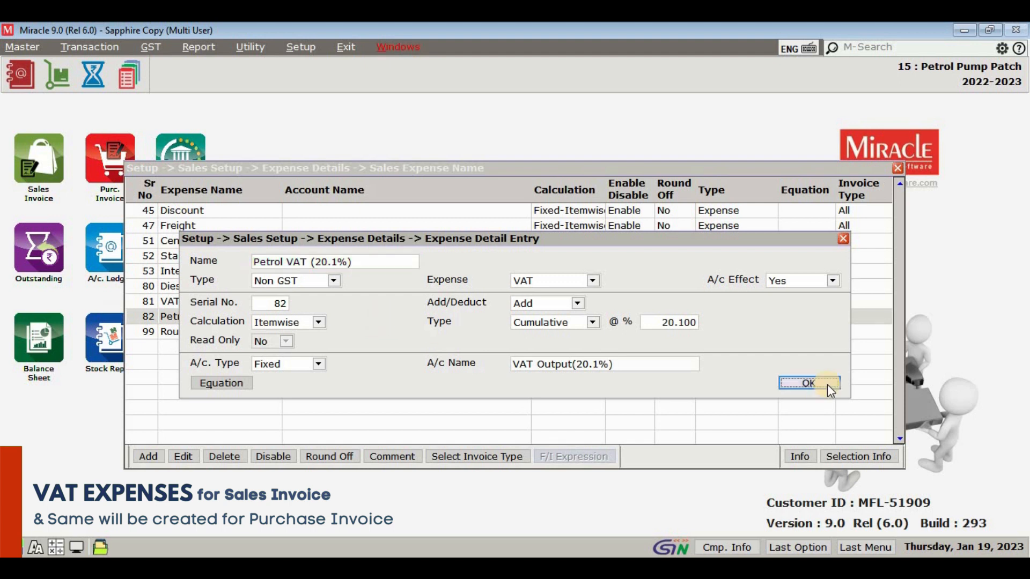
click(825, 383)
Step: Review the Diesel VAT (20.2%) expense among the sales expenses, accept its settings and apply the expense changes
double_click(404, 284)
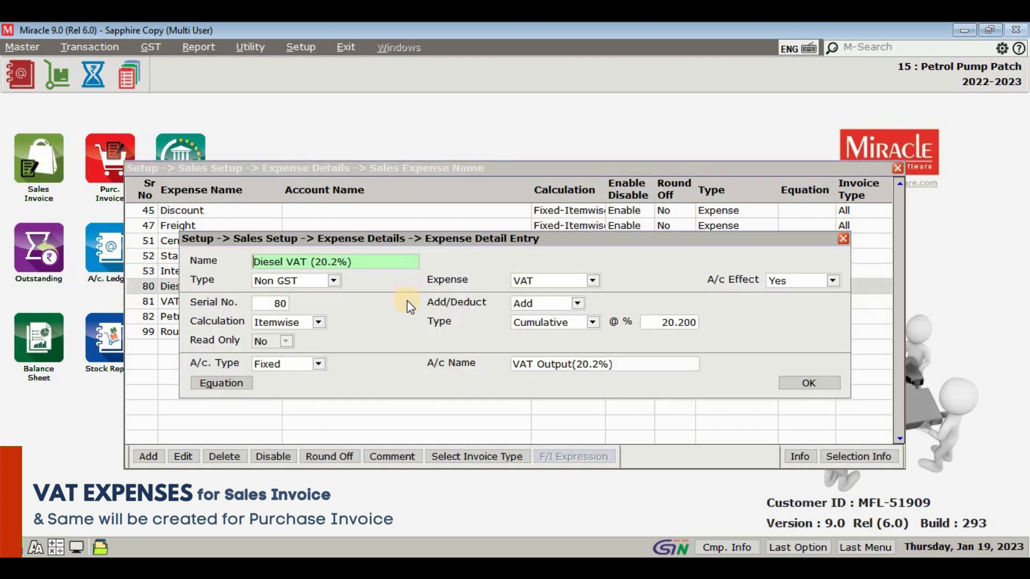
click(808, 384)
key(Escape)
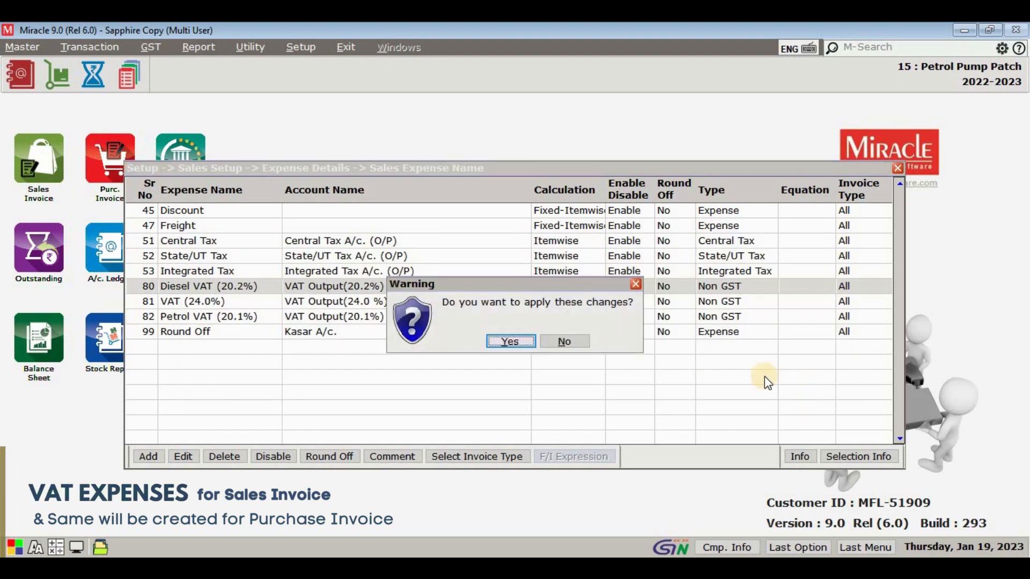
click(526, 339)
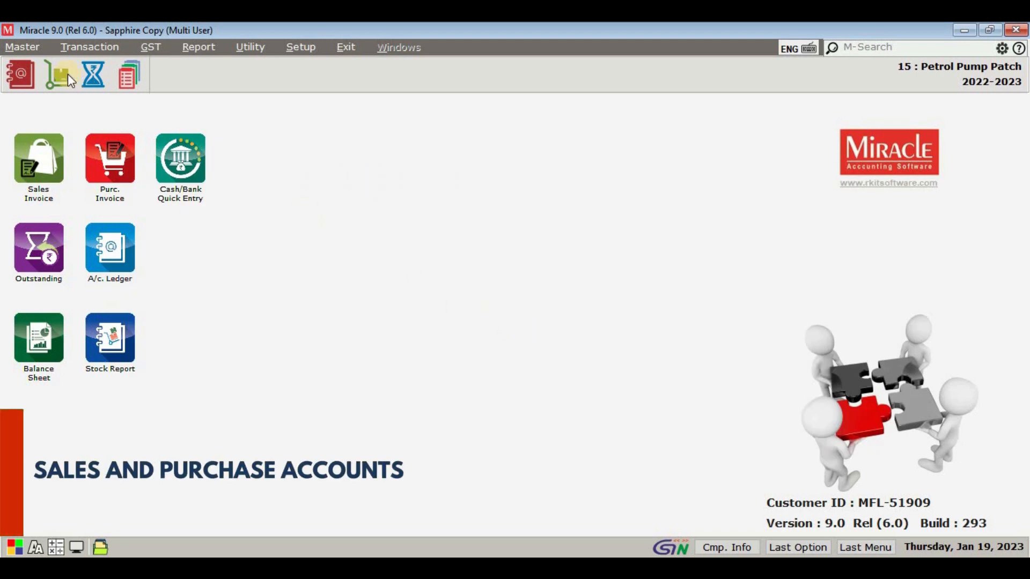
Step: Review the Petrol Purchase 20.1% account's details in the account master and close them
click(44, 63)
scroll(242, 306, down, 10)
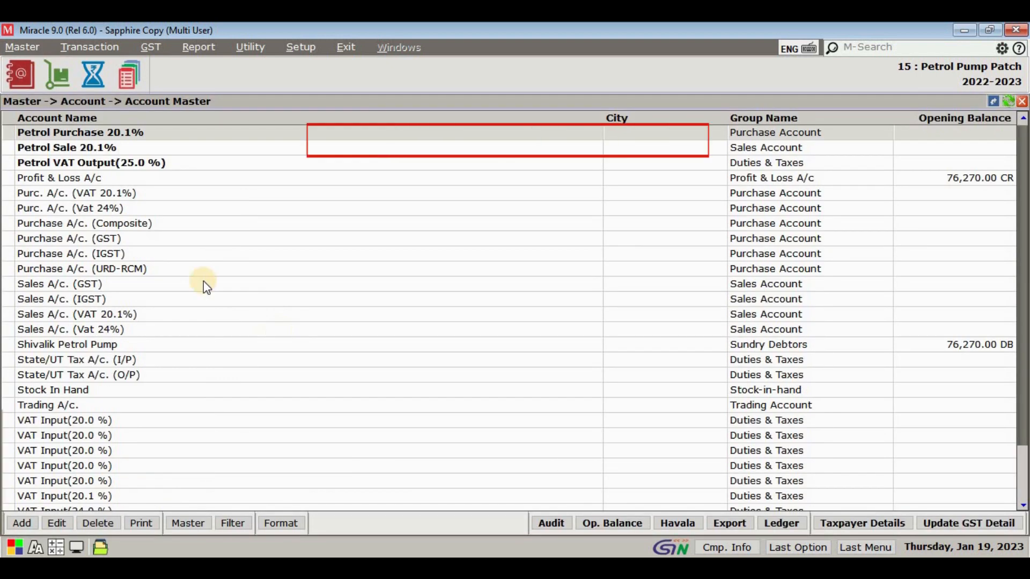
double_click(159, 133)
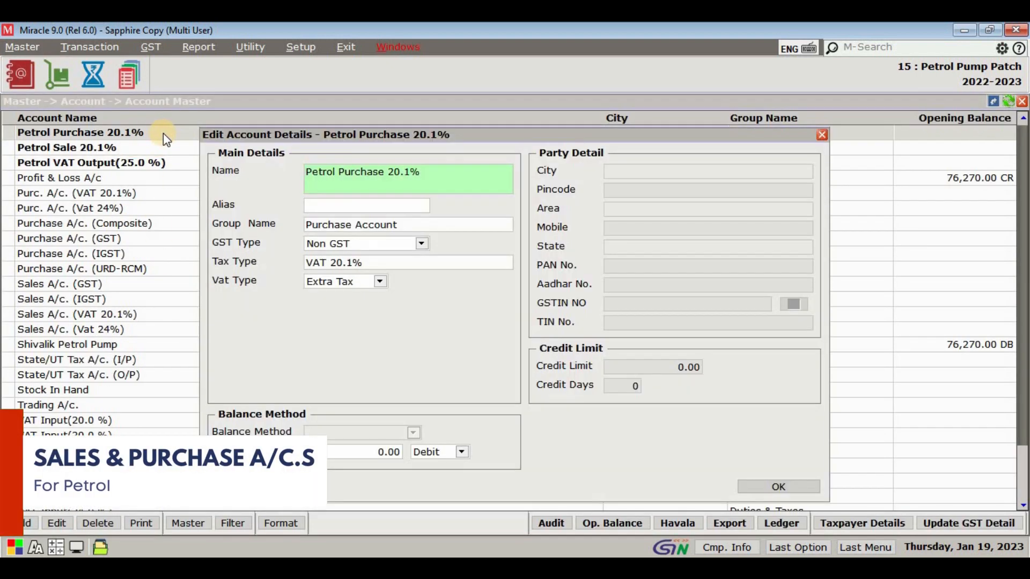
key(Escape)
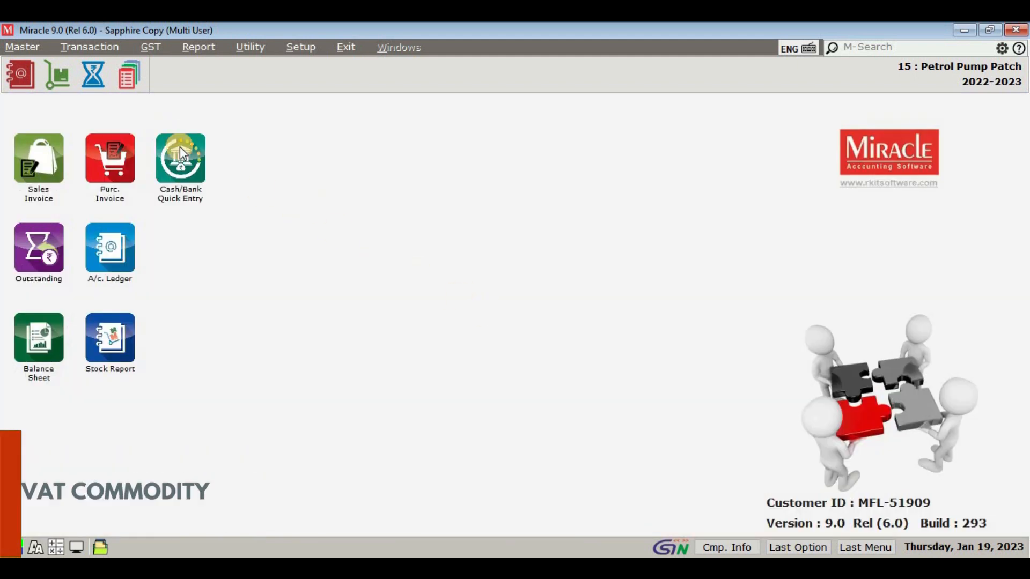
Step: Edit the PETROL product in the product master and start a new VAT commodity described as VAT Petrol 20.1%
click(24, 47)
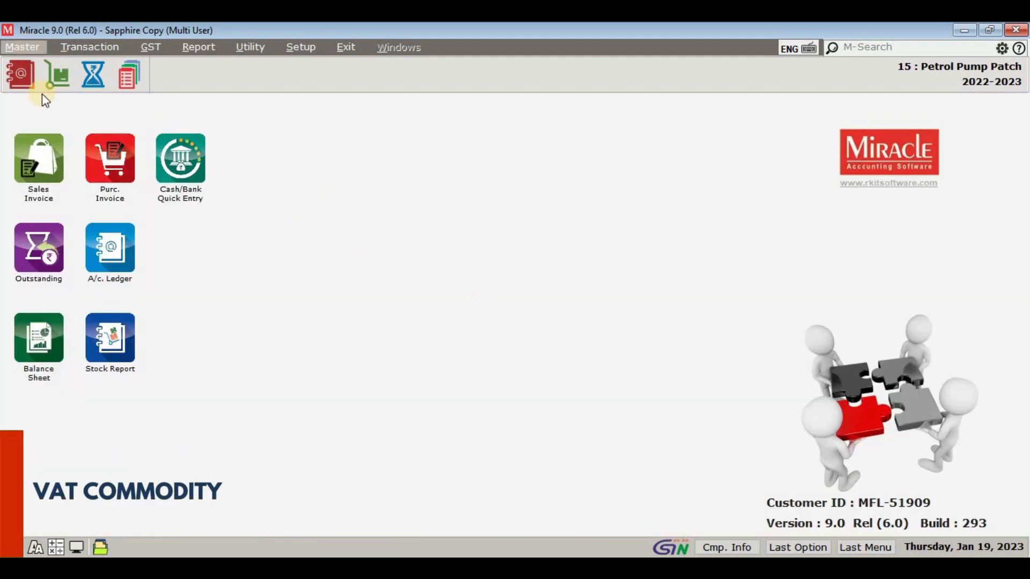
click(59, 152)
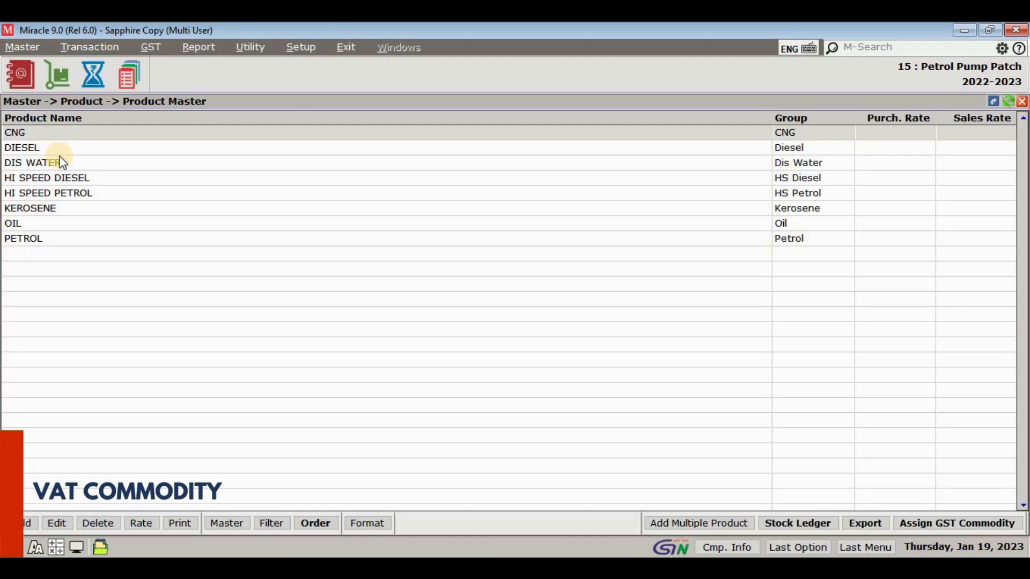
double_click(127, 236)
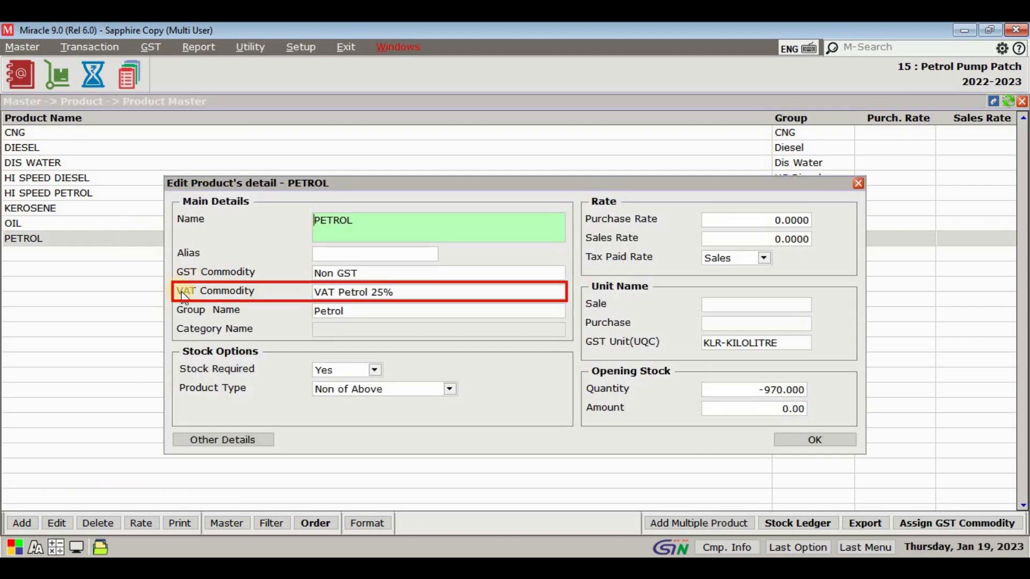
click(415, 294)
click(336, 467)
text(VAT Petrol 20.1)
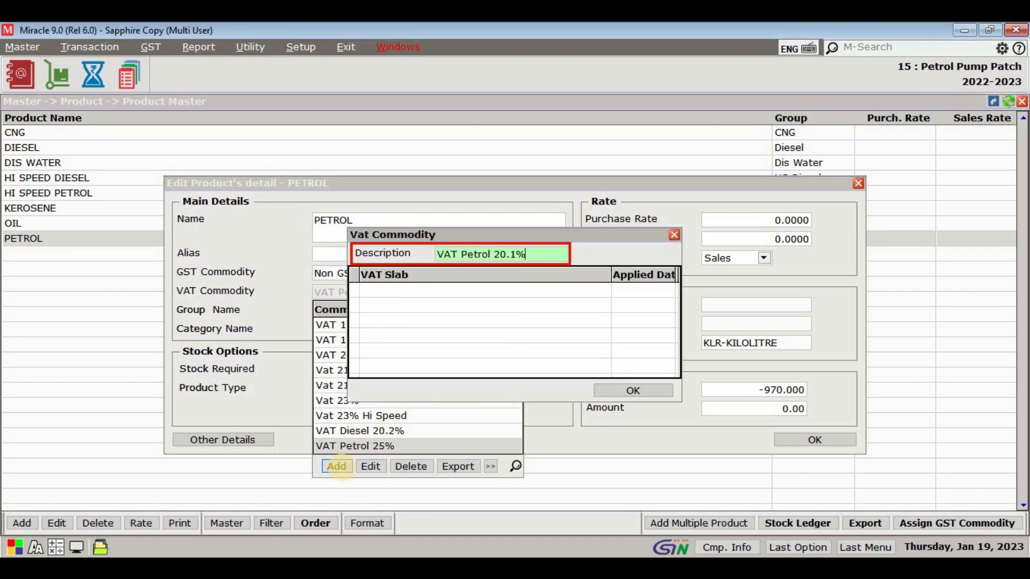
text(%)
Step: Assign the VAT 20.1% slab to the new commodity from 01/04/2022, use it for PETROL, save the product and close the product list
key(Return)
key(Down)
key(Down)
key(Down)
key(Down)
key(Down)
key(Down)
key(Down)
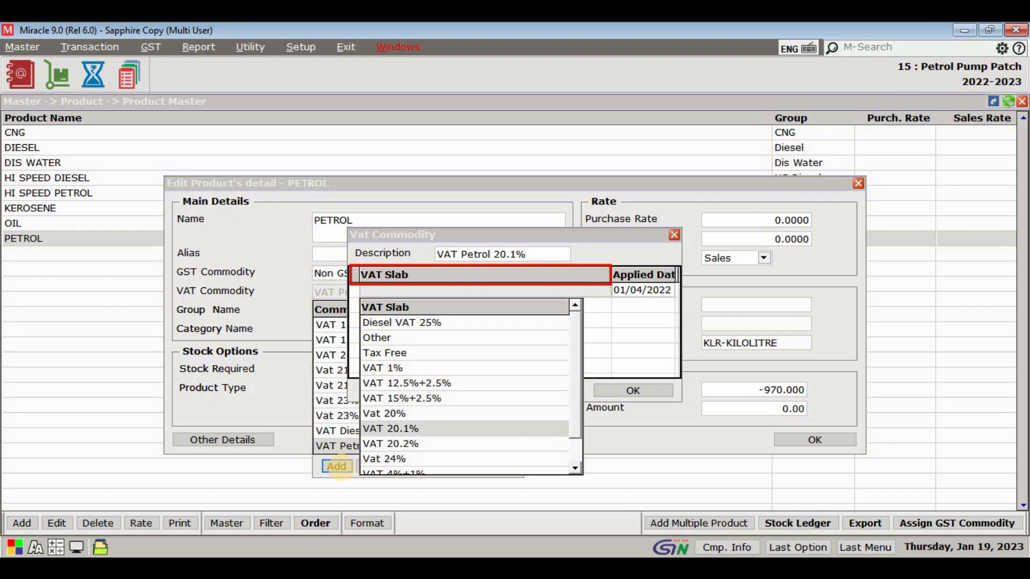
key(Return)
key(Return)
key(Return)
key(Return)
key(Return)
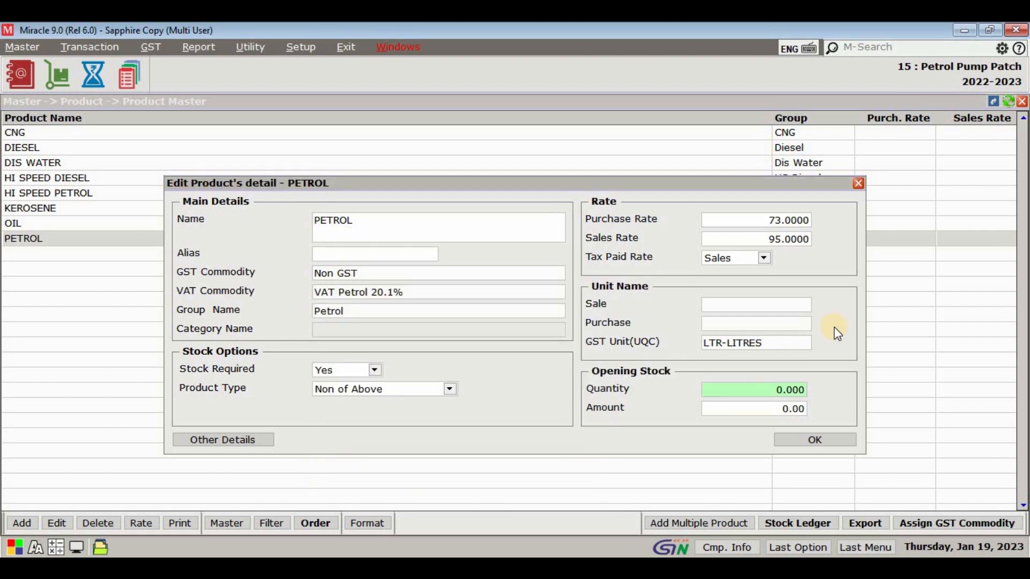
key(Return)
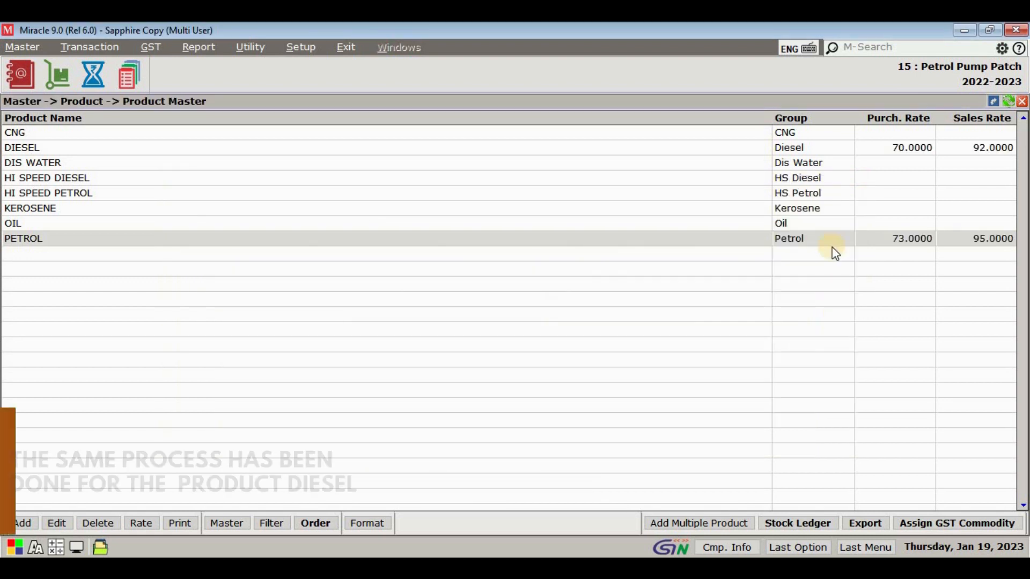
click(801, 151)
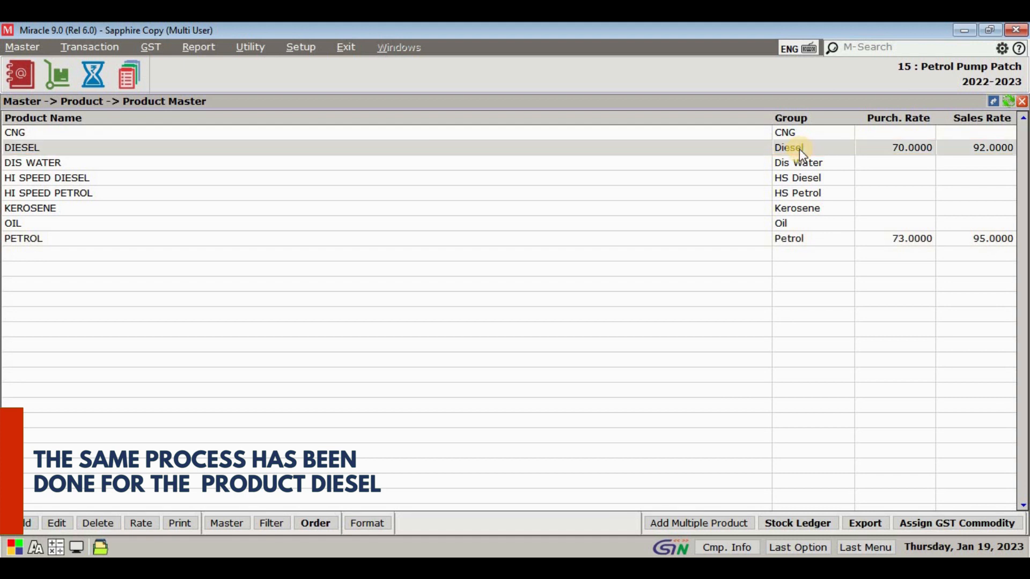
key(Escape)
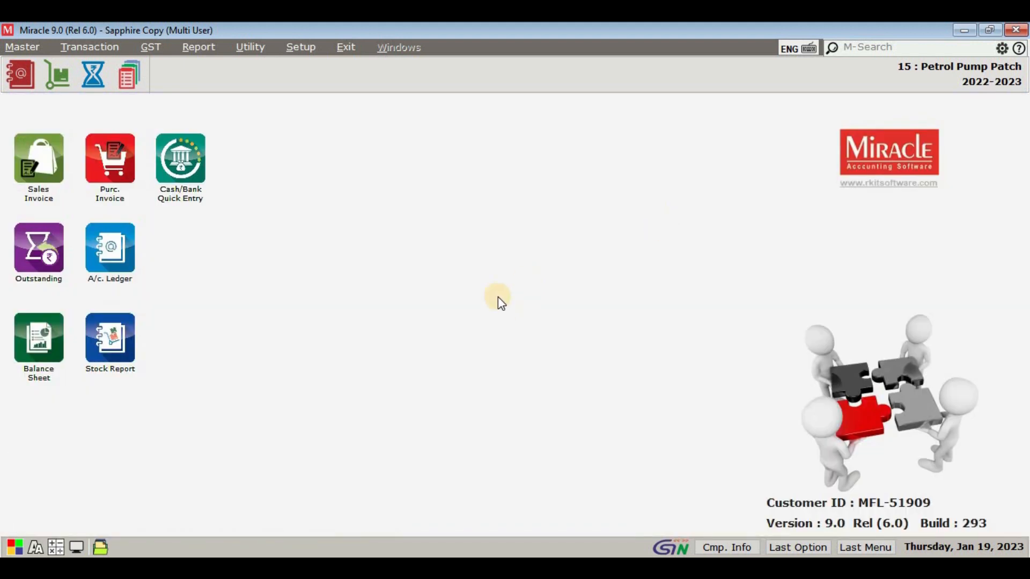
click(85, 49)
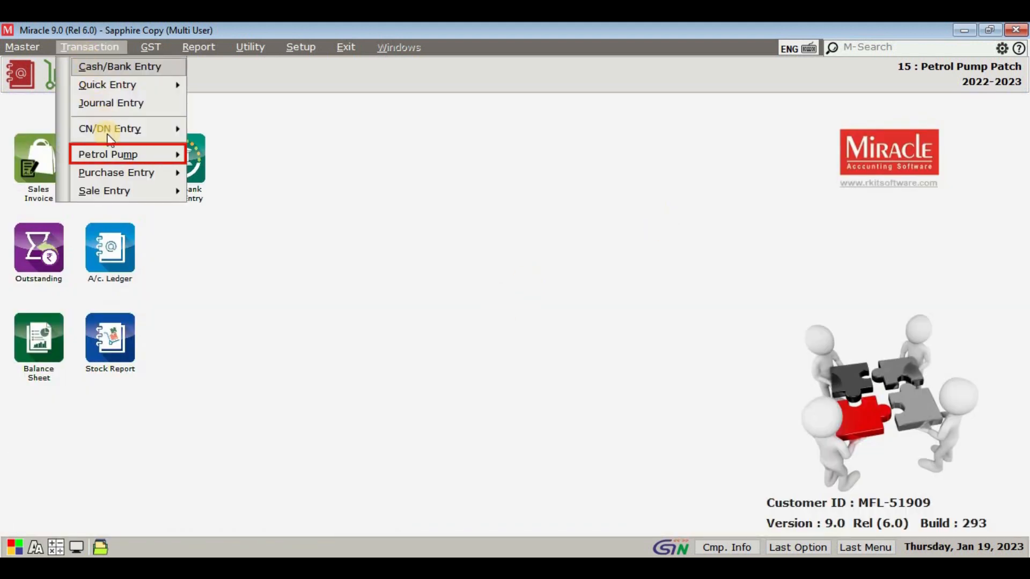
mouse_move(114, 157)
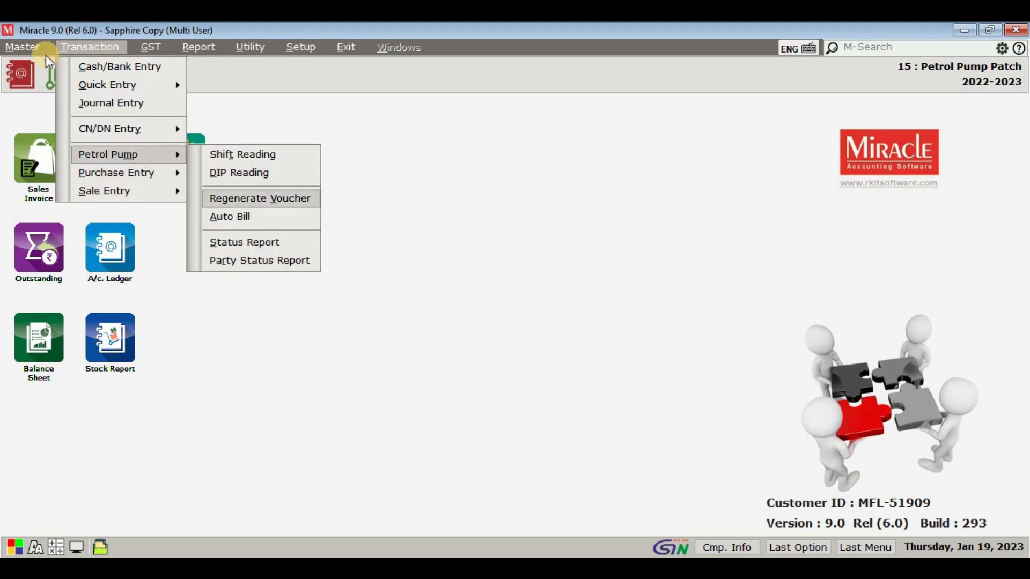
Step: Open the petrol pump Shift Master and start a new shift named Morning
click(28, 48)
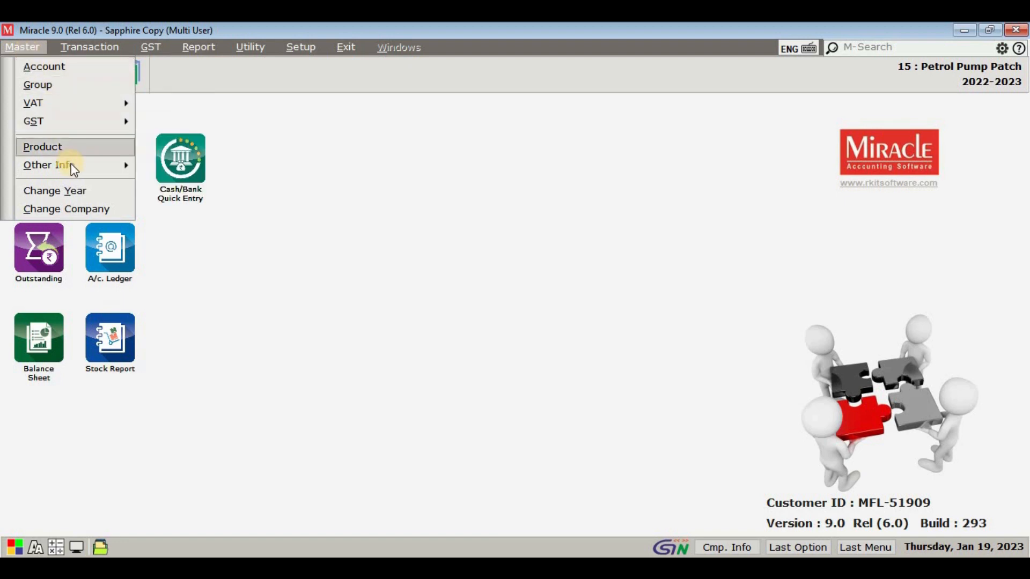
mouse_move(111, 161)
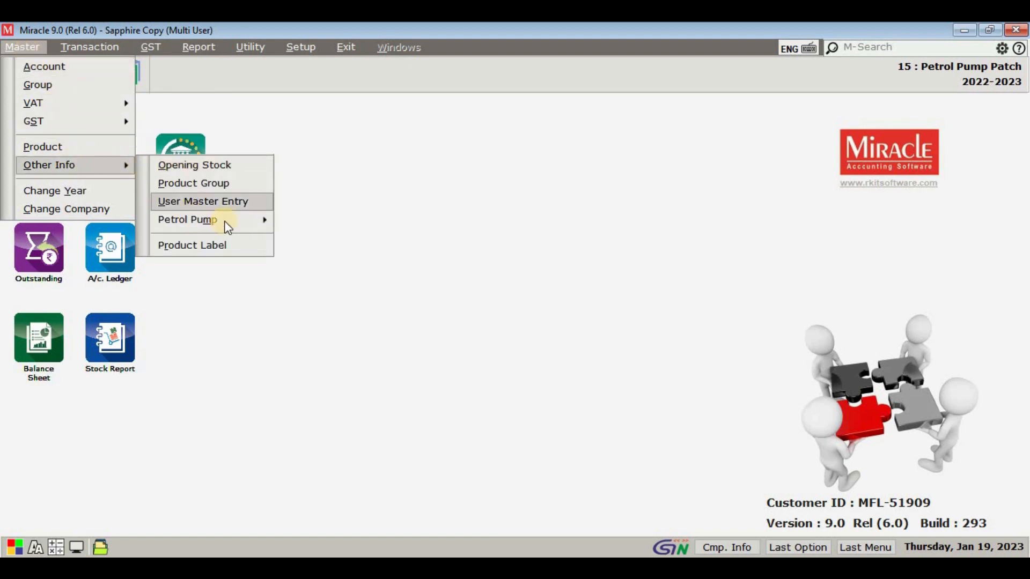
mouse_move(228, 221)
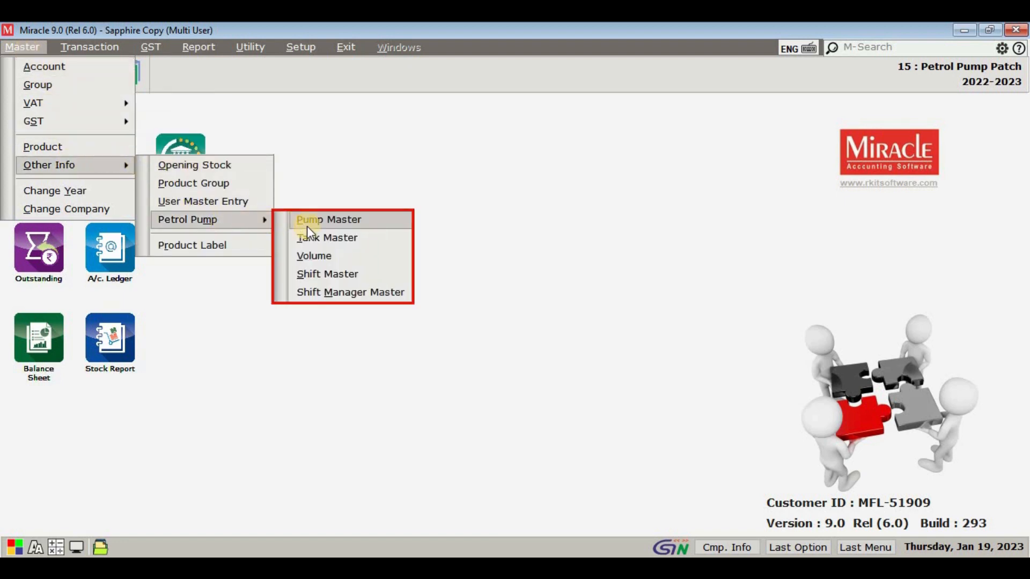
click(387, 273)
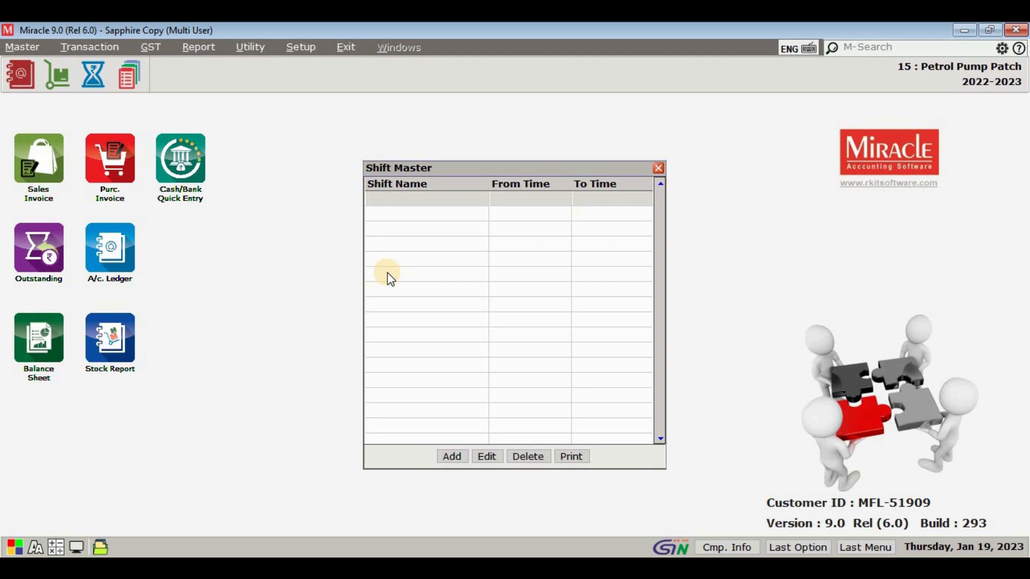
click(452, 456)
text(Morning)
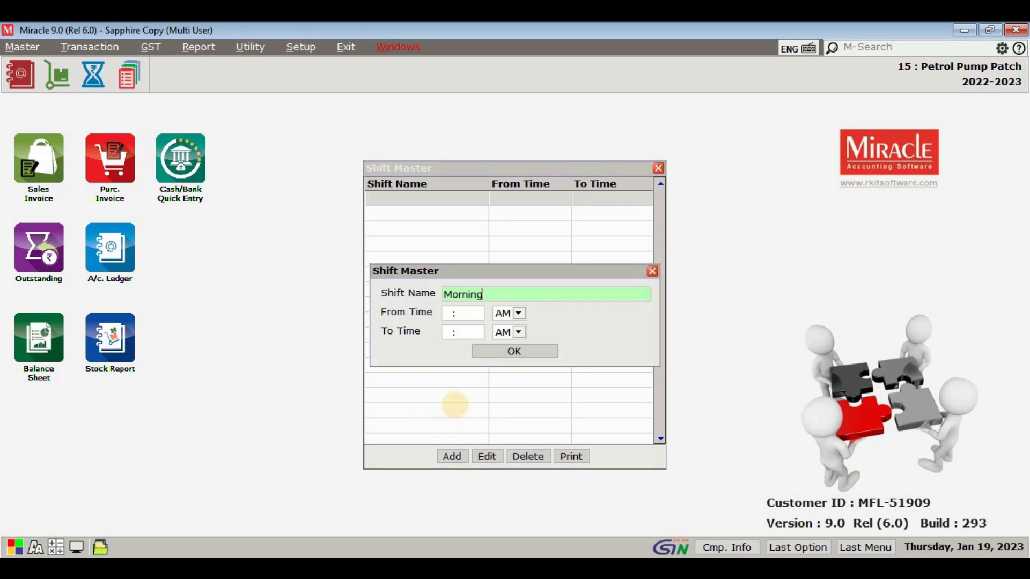
Step: Set the Morning shift from 05:00 AM to 01:00 PM, save it and close the shift list
key(Return)
text(5)
key(Return)
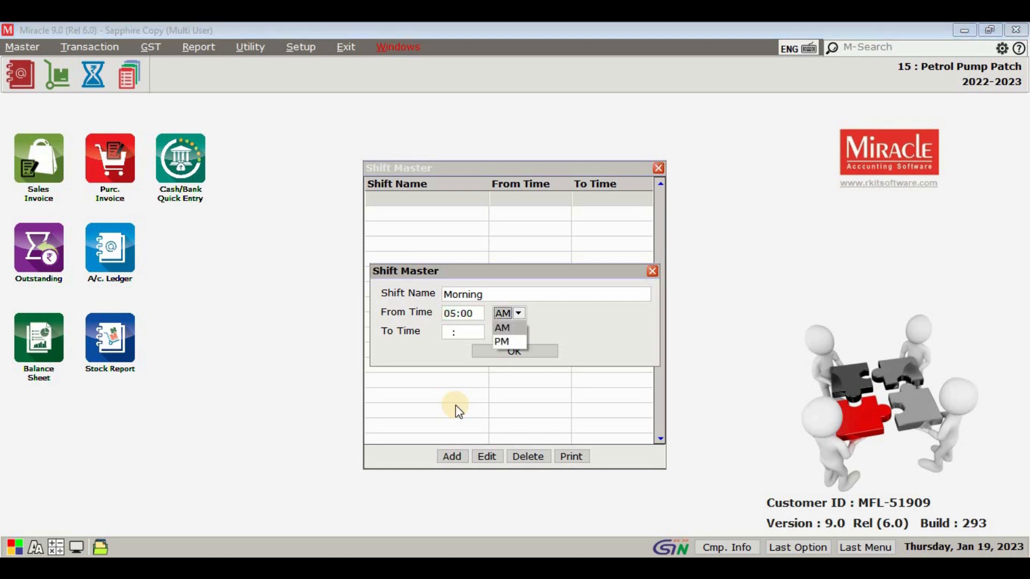
key(Return)
text(1)
key(Return)
key(Down)
key(Return)
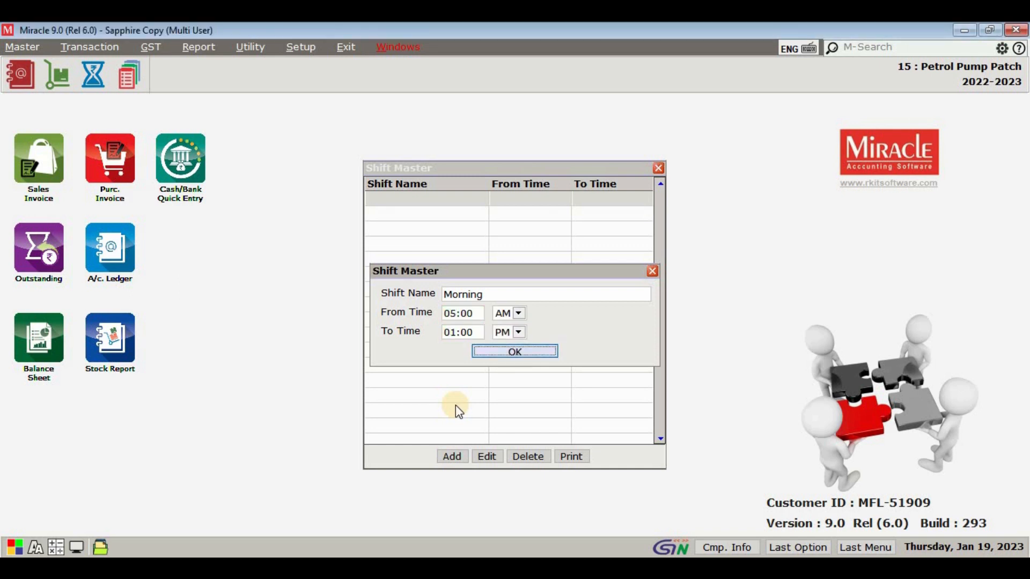
key(Return)
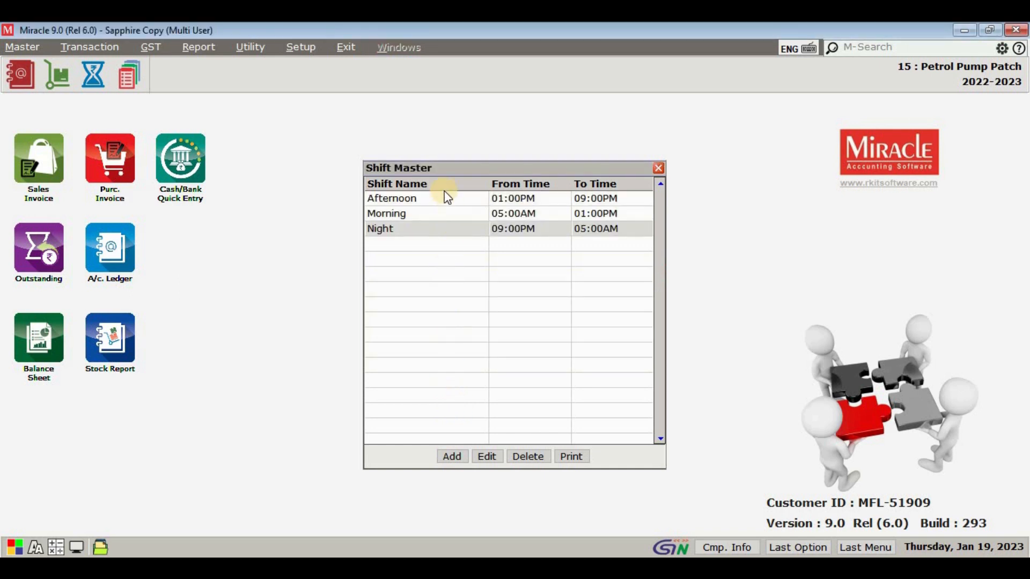
key(Escape)
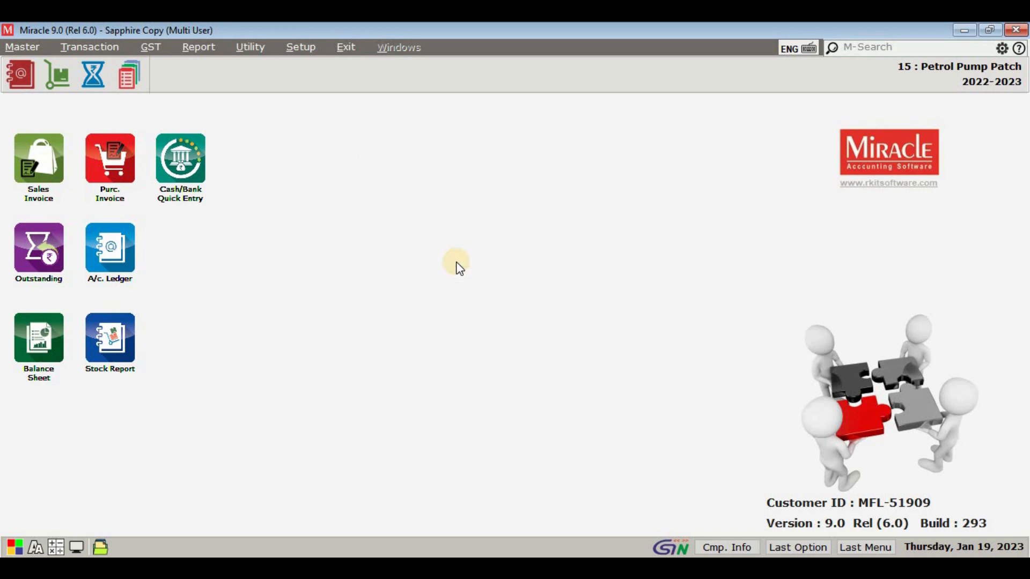
Step: Open the petrol pump Shift Manager Master and start a new shift manager entry
click(24, 49)
mouse_move(75, 165)
mouse_move(214, 219)
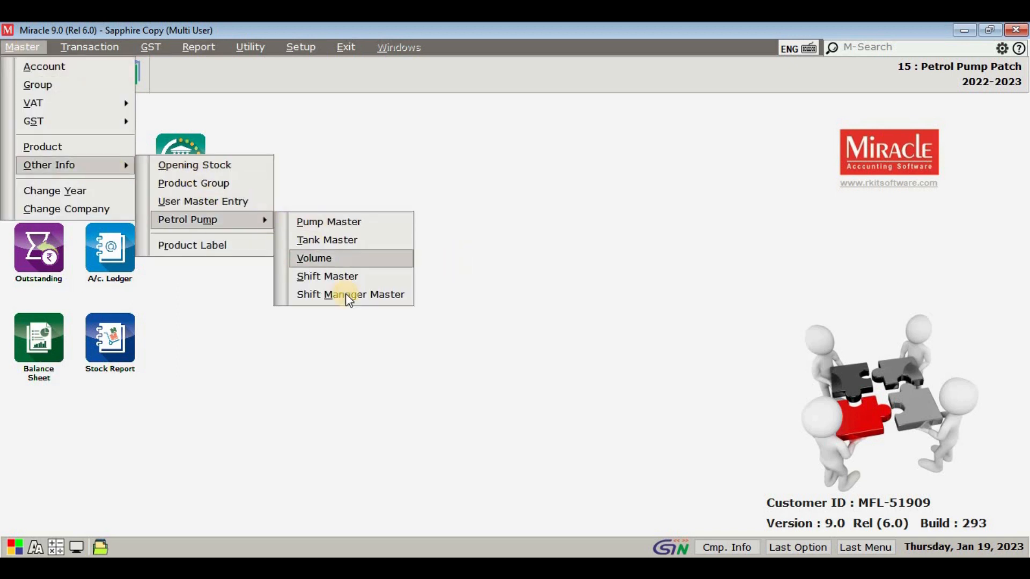
click(346, 294)
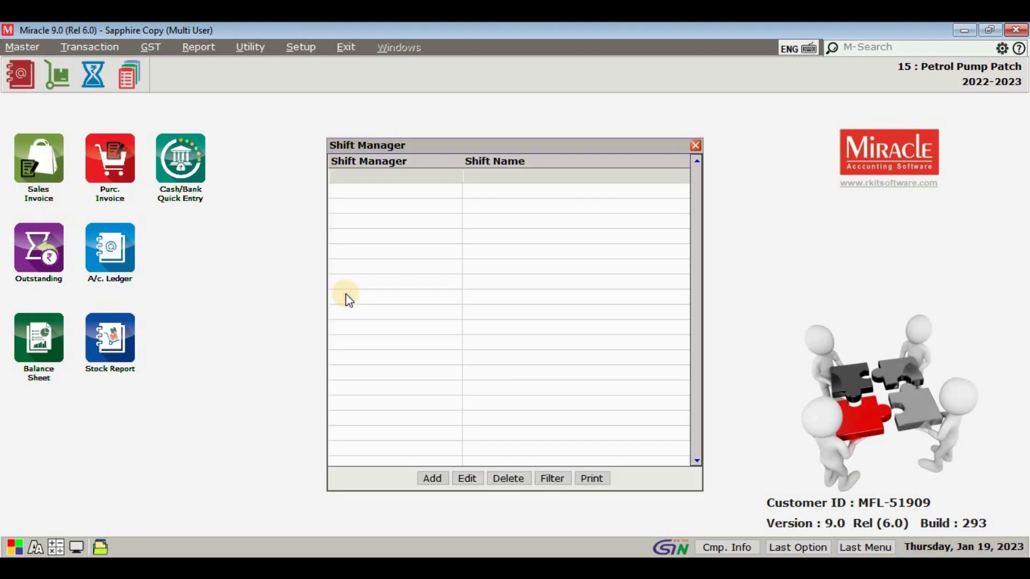
click(432, 479)
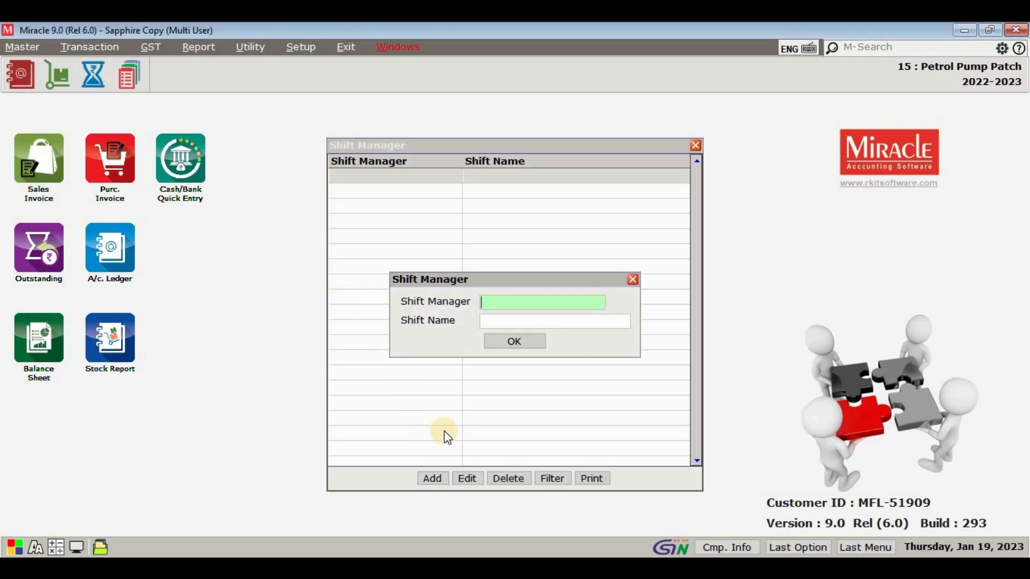
Step: Enter the shift manager's full name, assign the Morning shift, save the entry and close the manager list
key(Return)
key(Down)
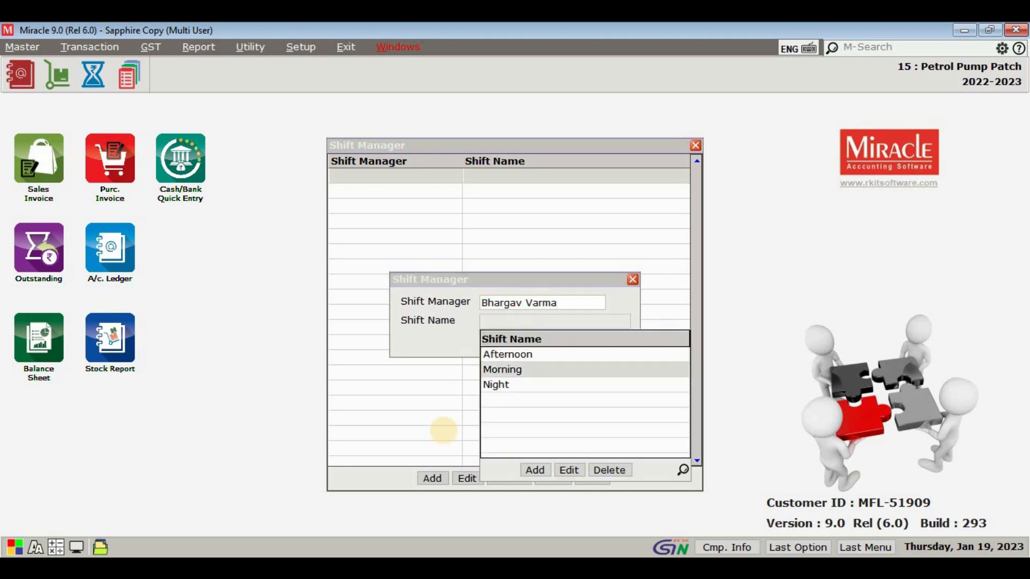
key(Return)
key(Return)
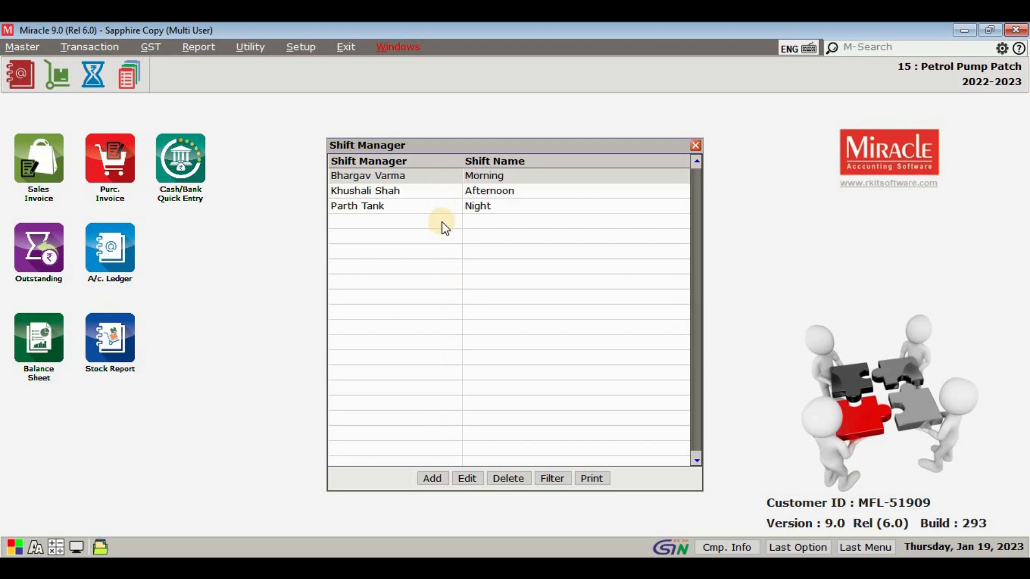
key(Escape)
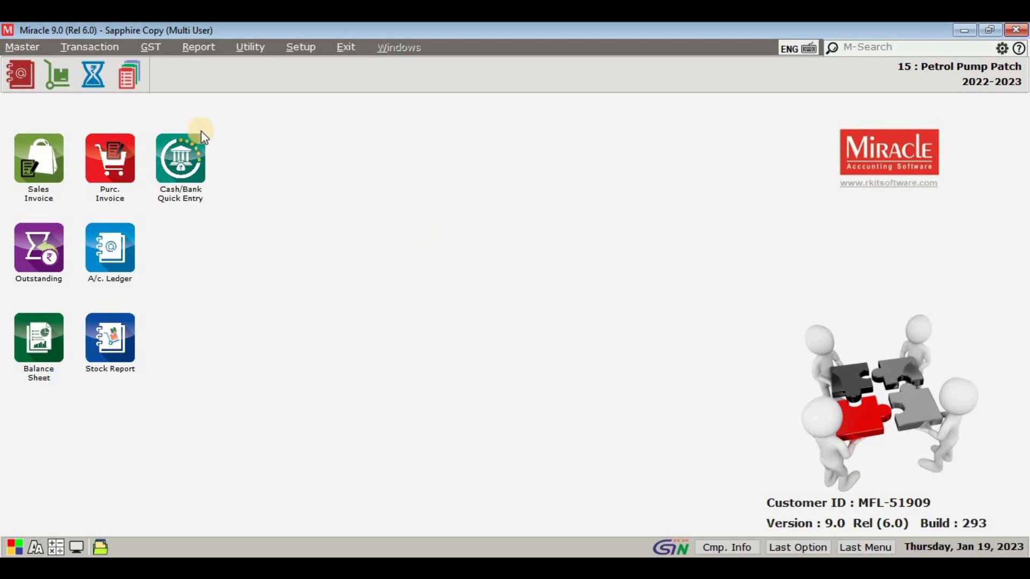
Step: Add a tank named Diesel Tank in the petrol pump Tank Master, save it and close the tank list
click(29, 47)
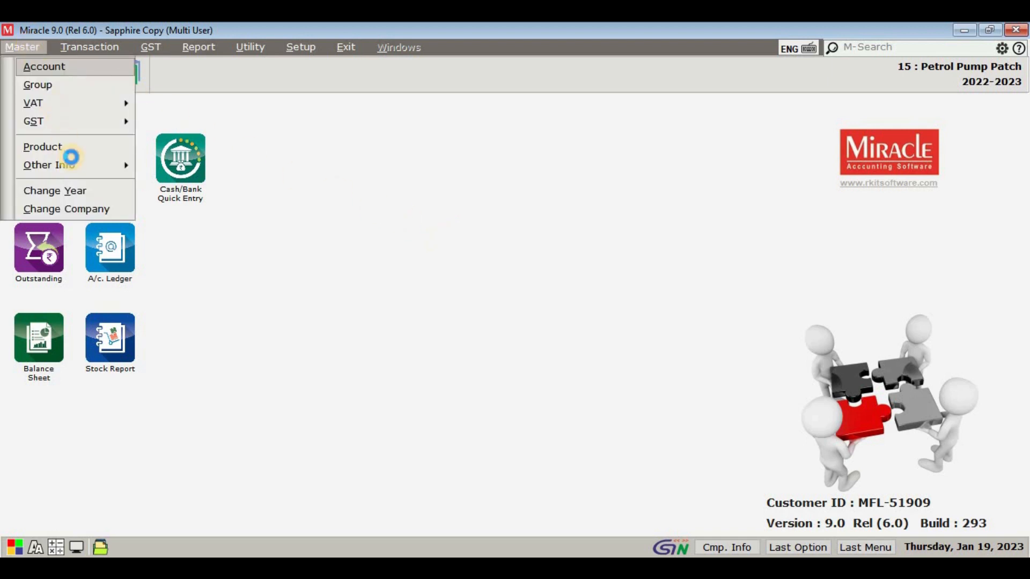
mouse_move(114, 166)
mouse_move(247, 219)
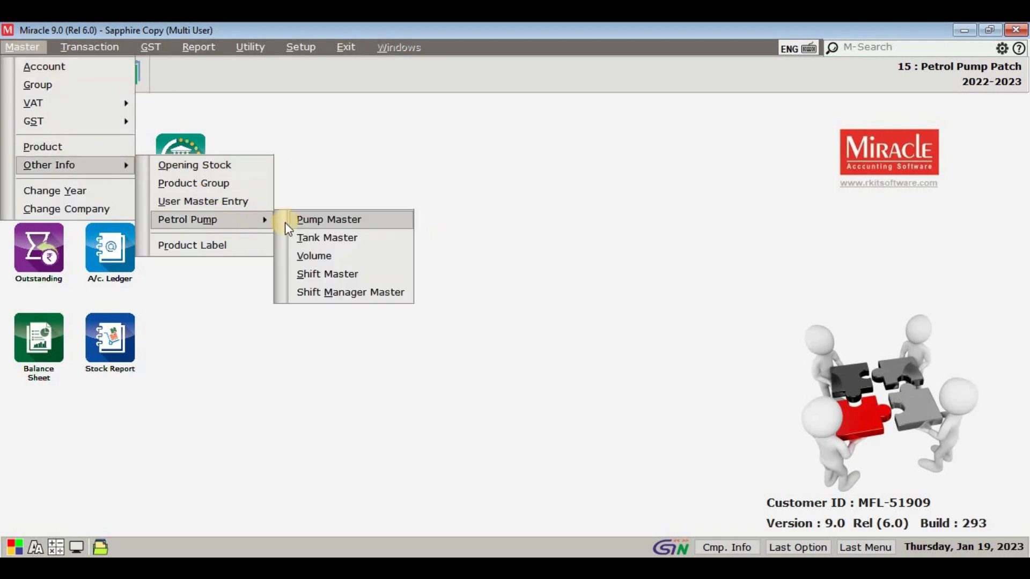
click(340, 236)
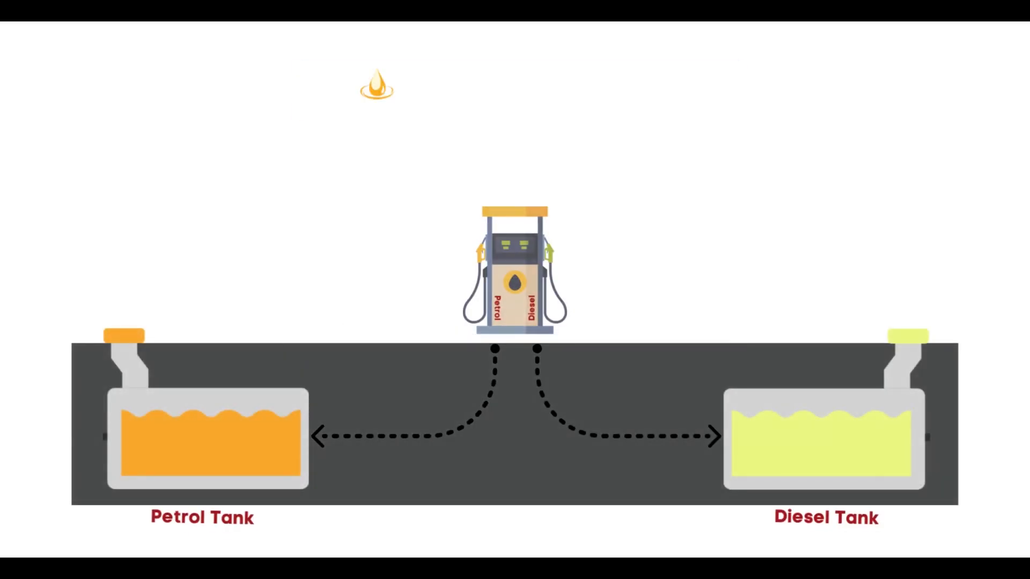
click(435, 473)
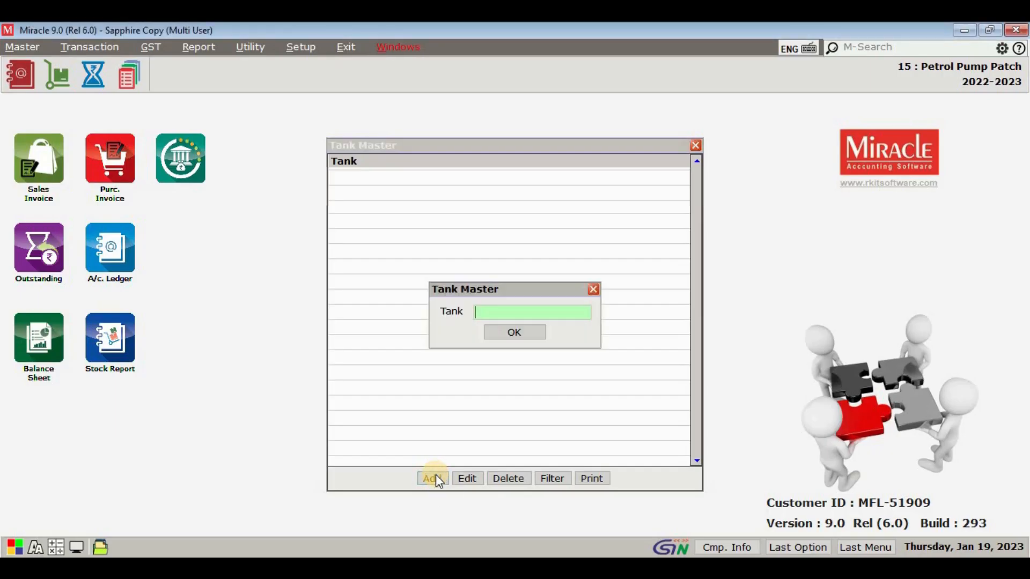
text(Diesel Tank)
key(Return)
key(Return)
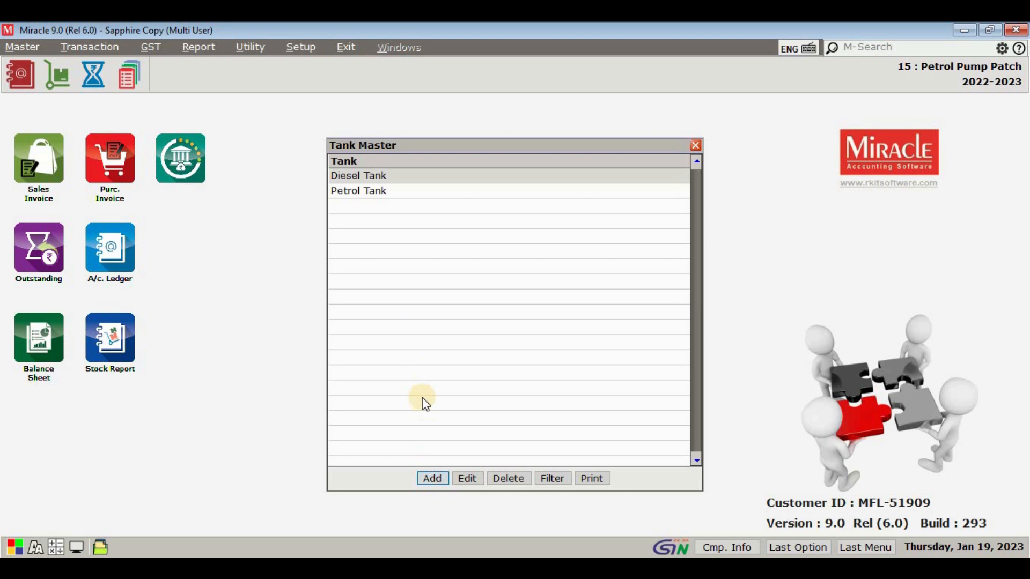
click(401, 192)
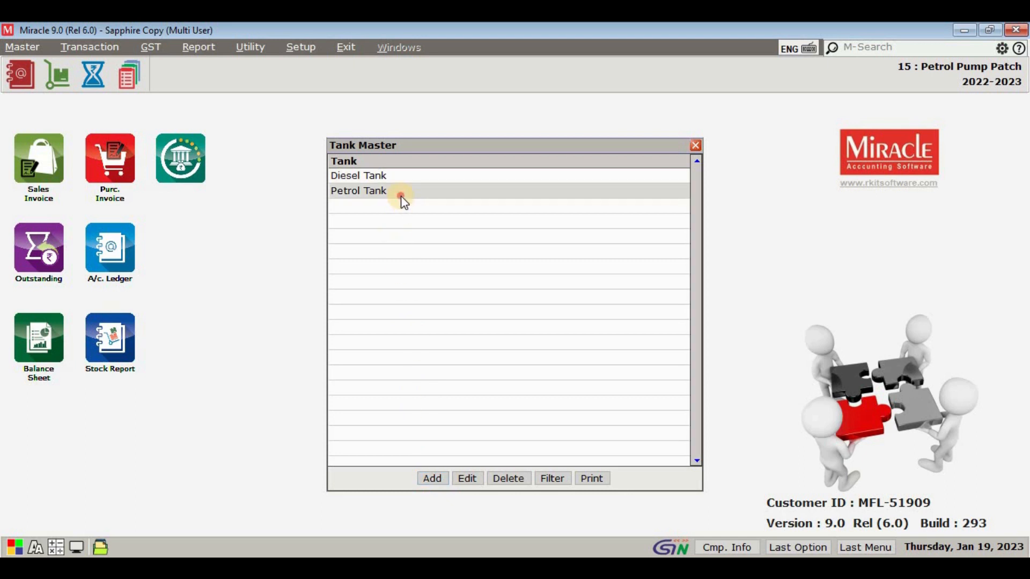
key(Escape)
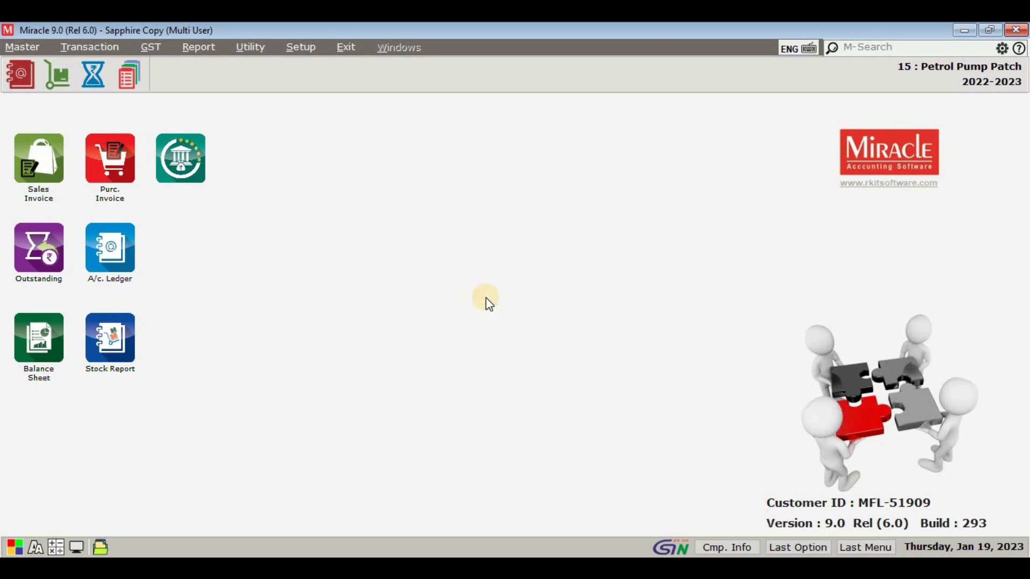
Step: Open the petrol pump Pump Master and start a new pump Petrol1 assigned to Petrol Tank
click(22, 48)
mouse_move(54, 166)
mouse_move(226, 220)
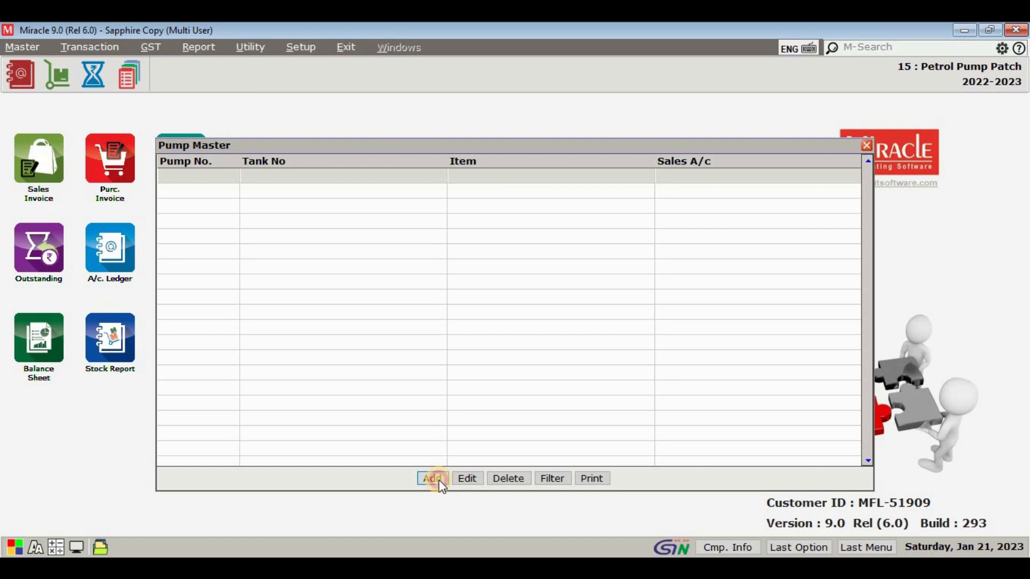
click(432, 478)
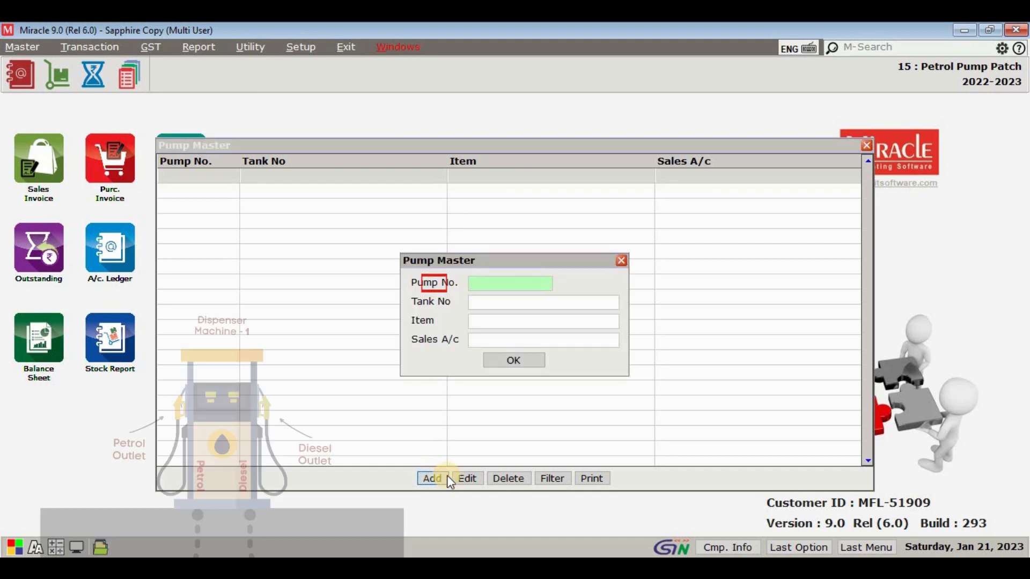
text(Petrol1)
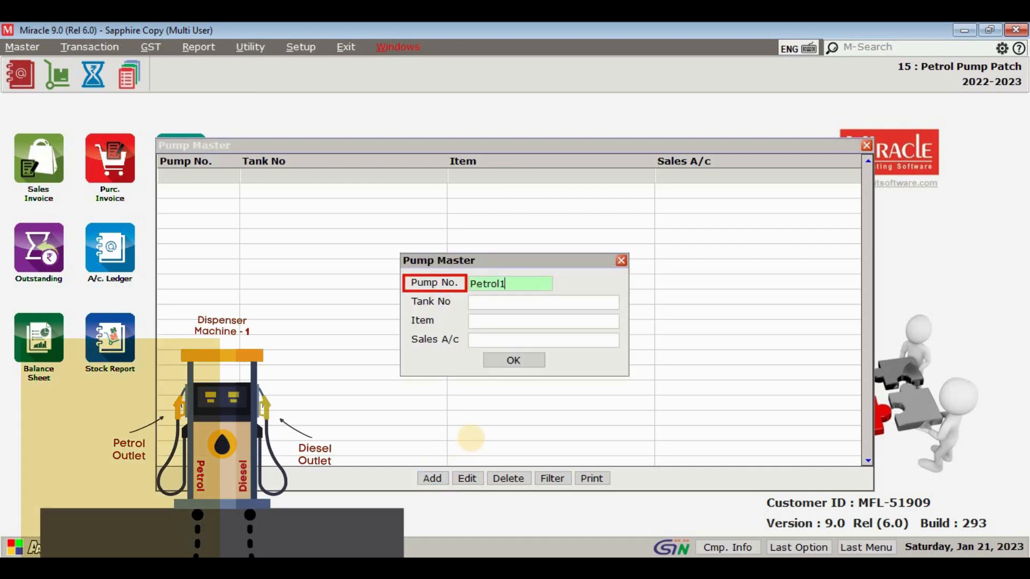
key(Return)
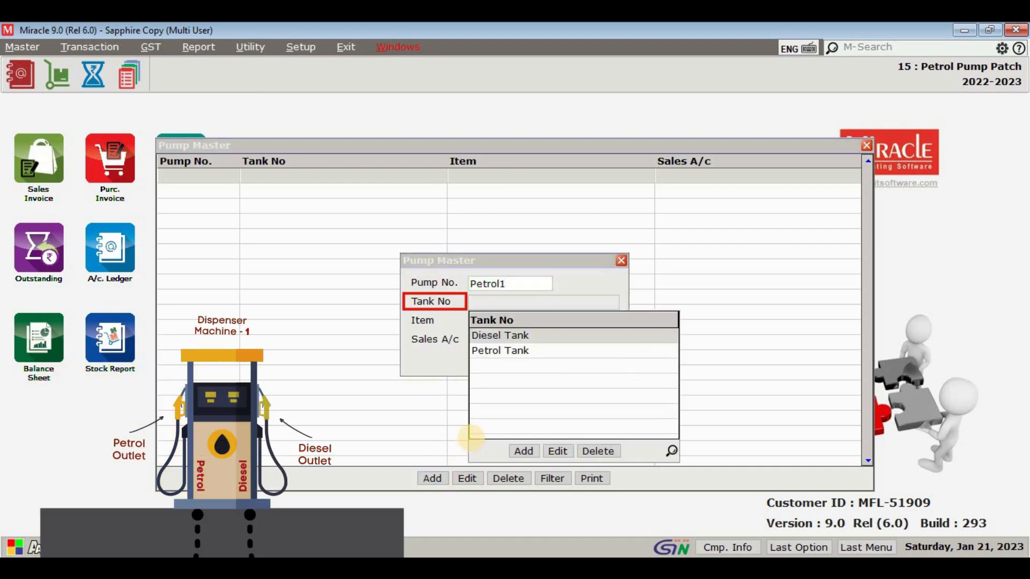
key(Down)
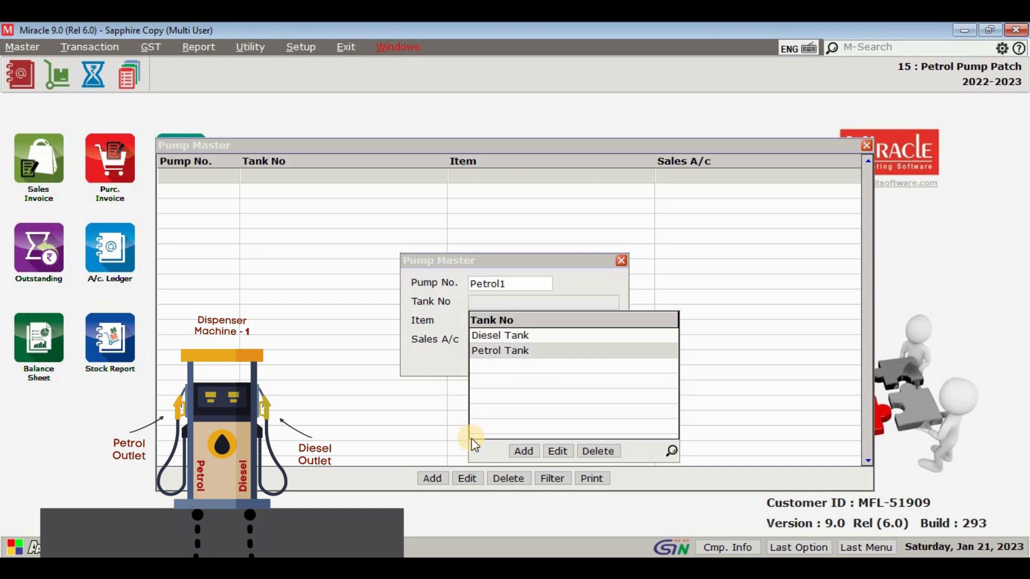
key(Return)
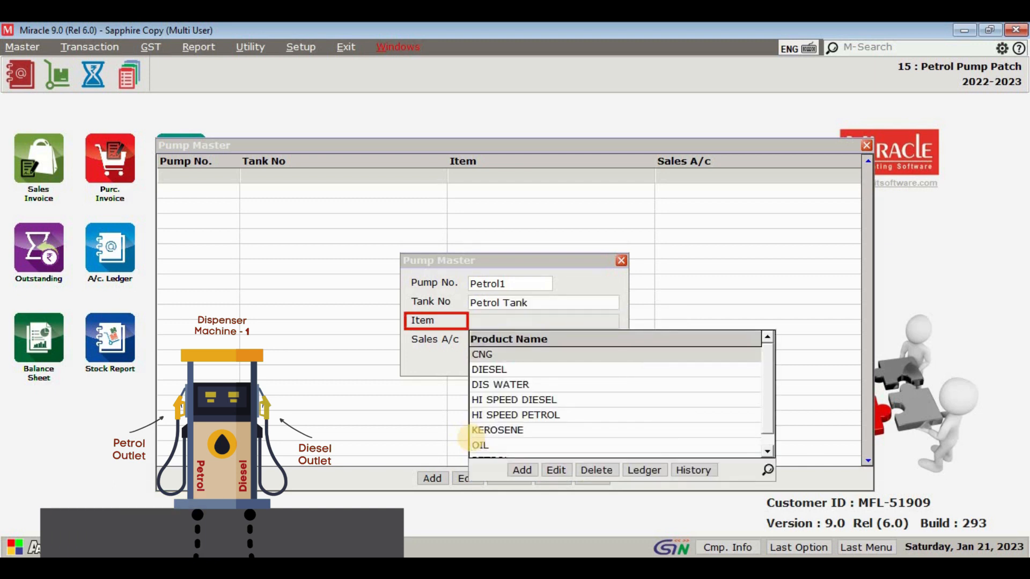
Step: Set the Petrol1 pump's item to PETROL and its sales account to Petrol Sale 20.1%, and save it
text(p)
key(Return)
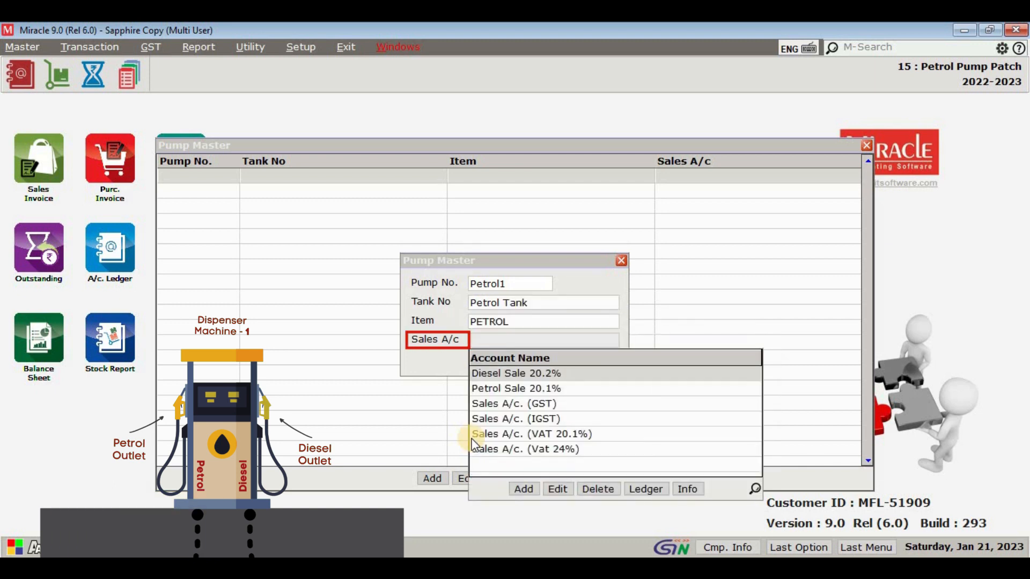
key(Down)
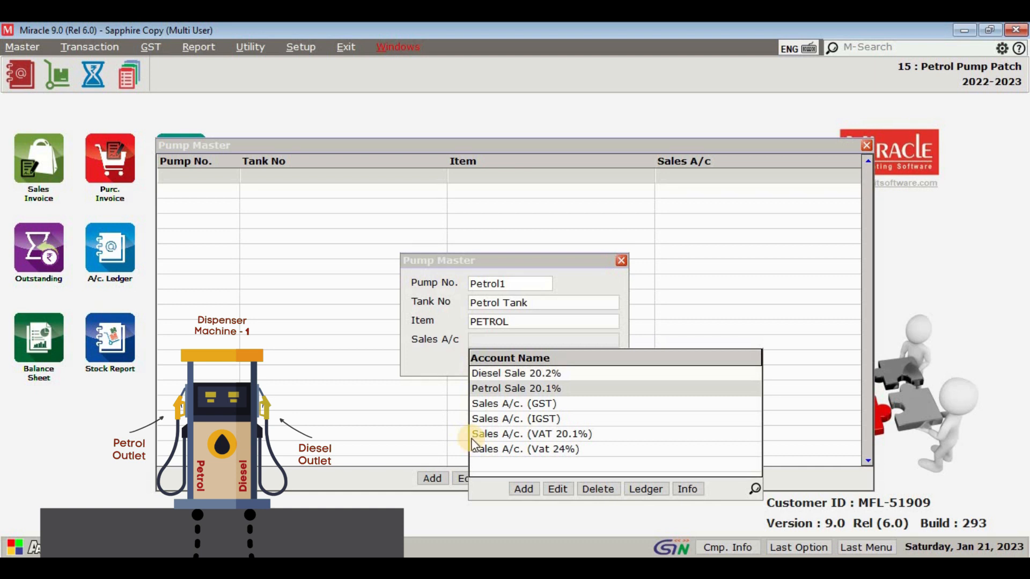
key(Return)
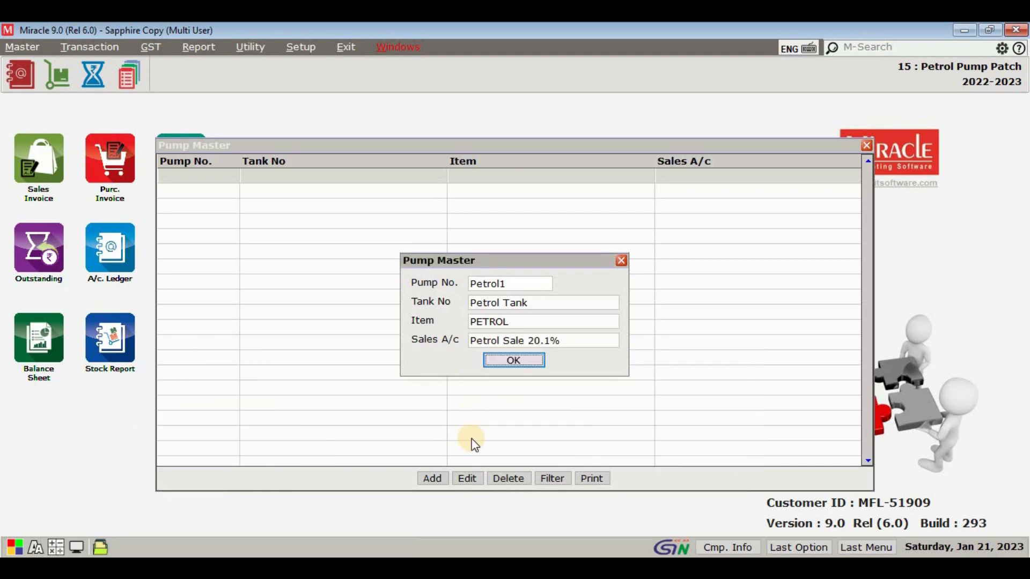
key(Return)
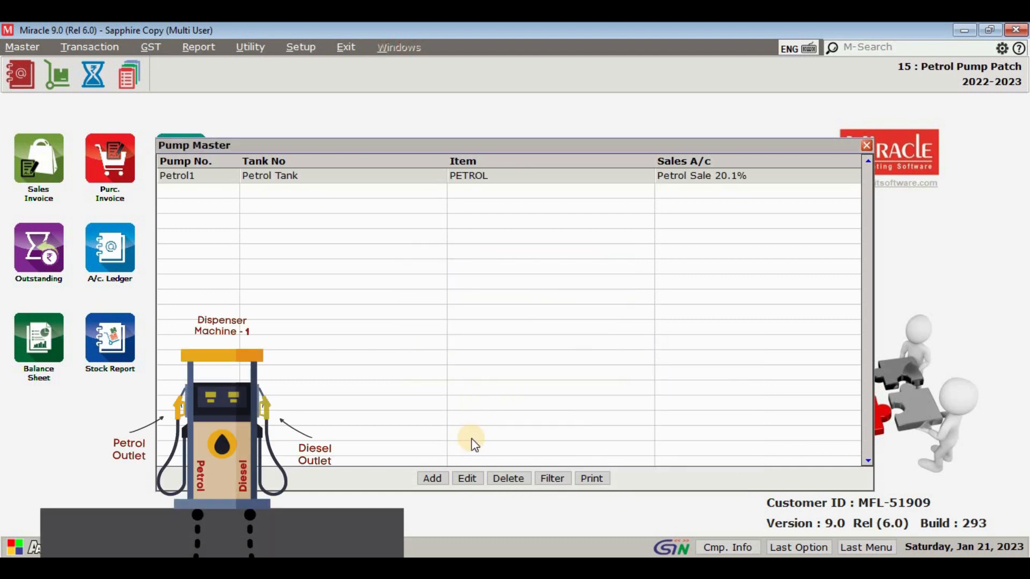
Step: Start another pump entry numbered Diesel1 and assign it to Diesel Tank
key(Insert)
text(D)
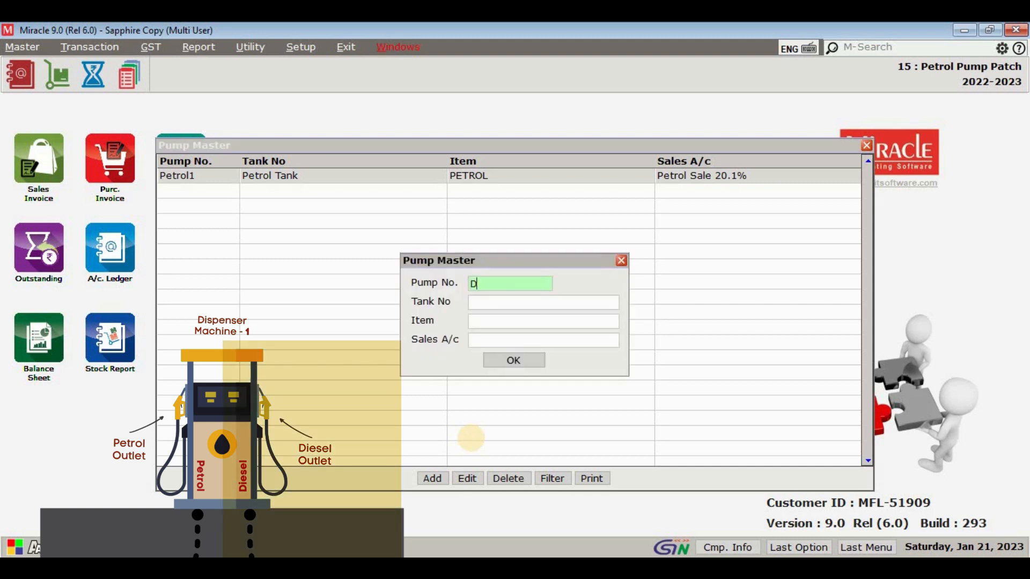
text(iesel1)
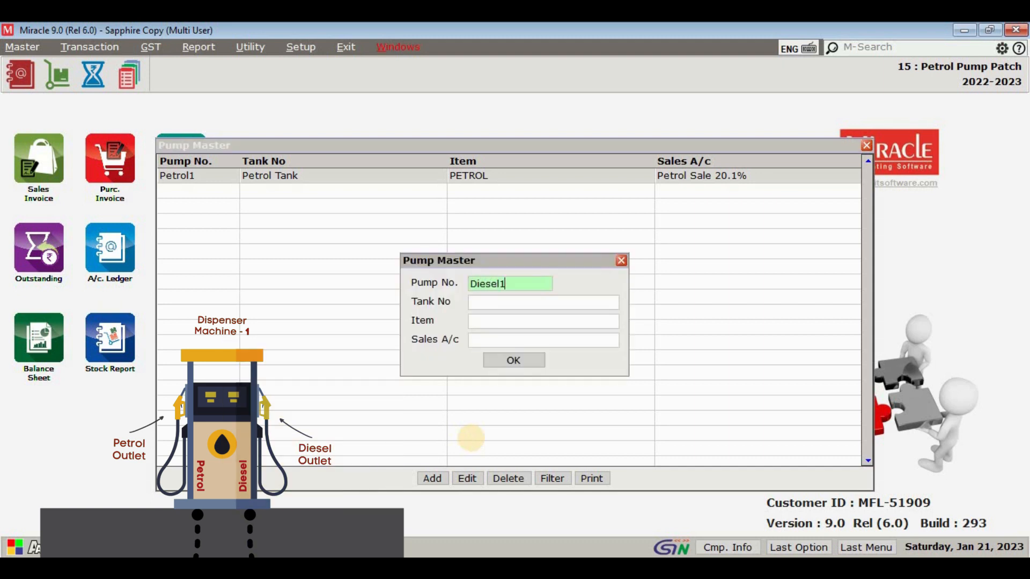
key(Return)
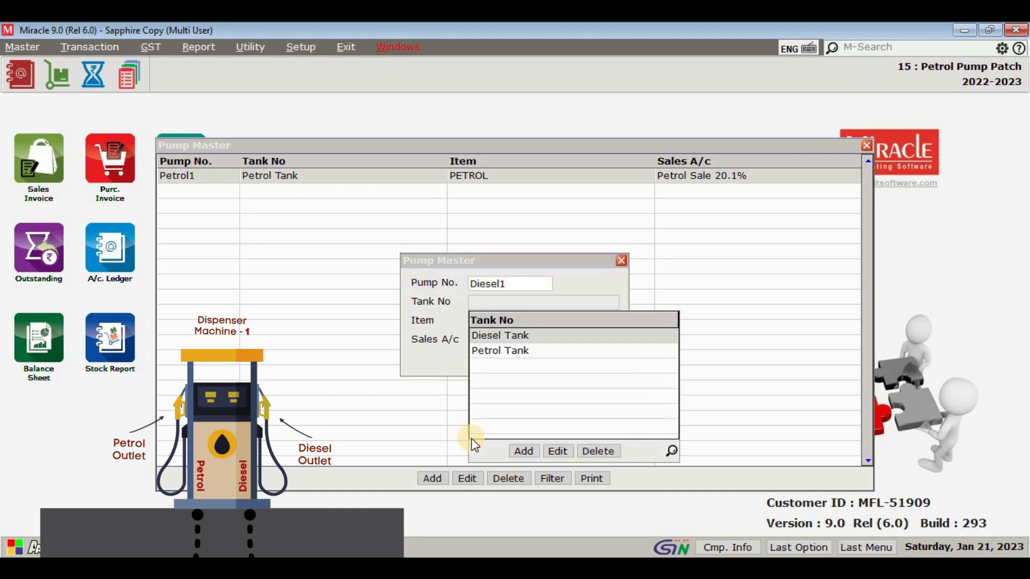
key(Return)
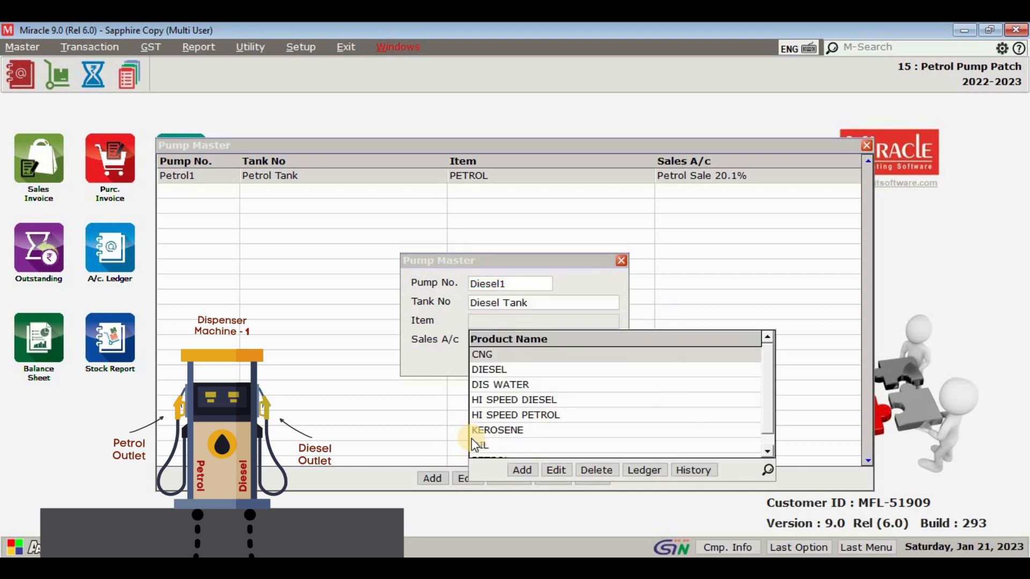
Step: Give the Diesel1 pump the item DIESEL and sales account Diesel Sale 20.2%, save it and close the pump list
key(Down)
key(Return)
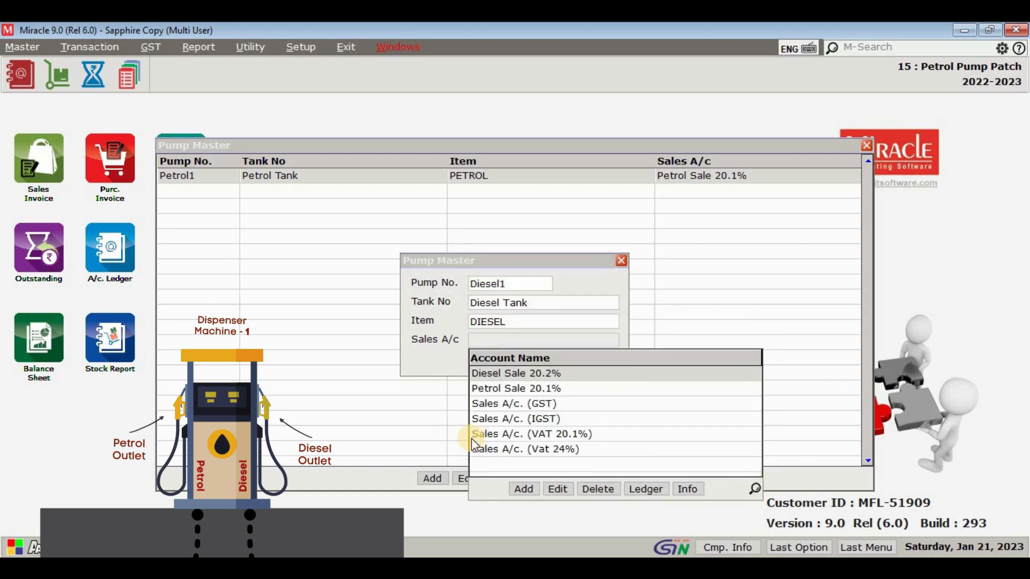
key(Return)
key(Return)
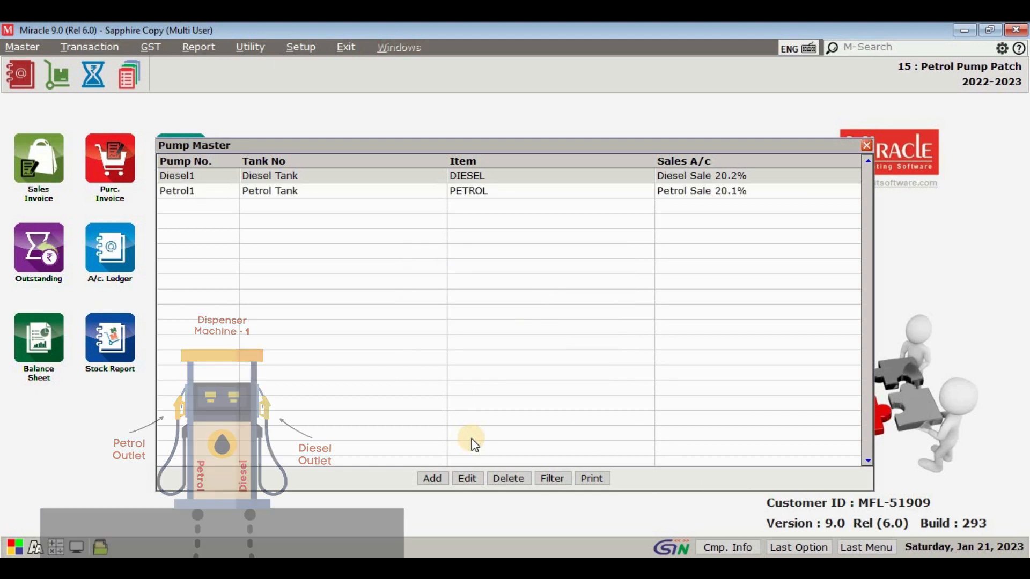
key(Escape)
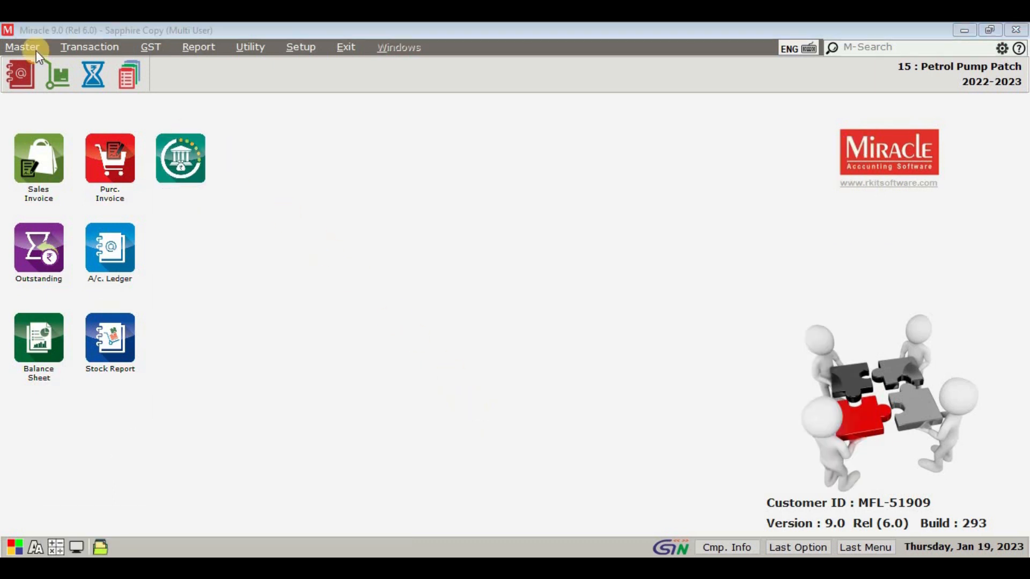
Step: Open the petrol pump Volume master and review the dip, volume and difference entries for Diesel Tank
click(33, 47)
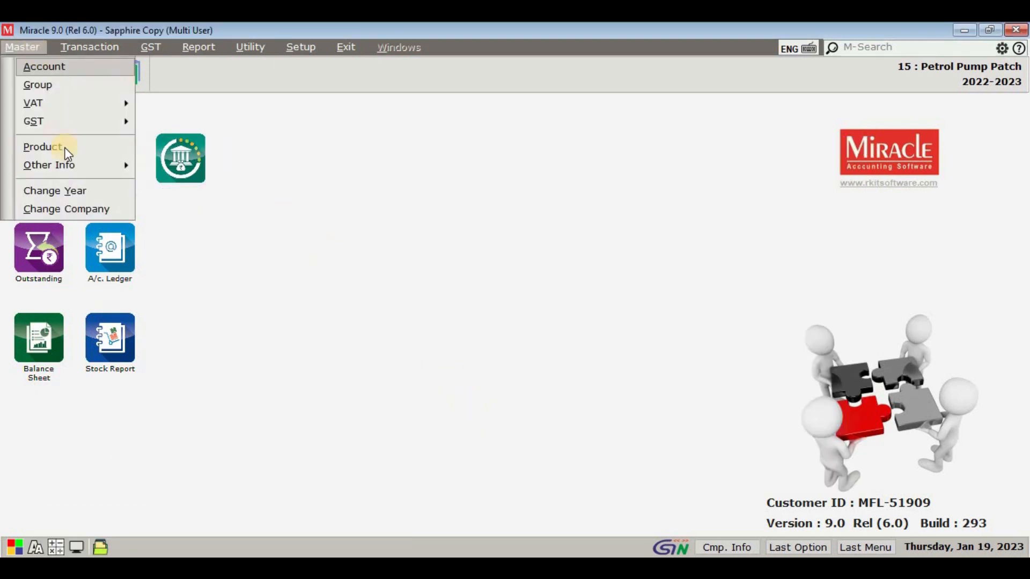
mouse_move(48, 165)
mouse_move(195, 219)
click(353, 256)
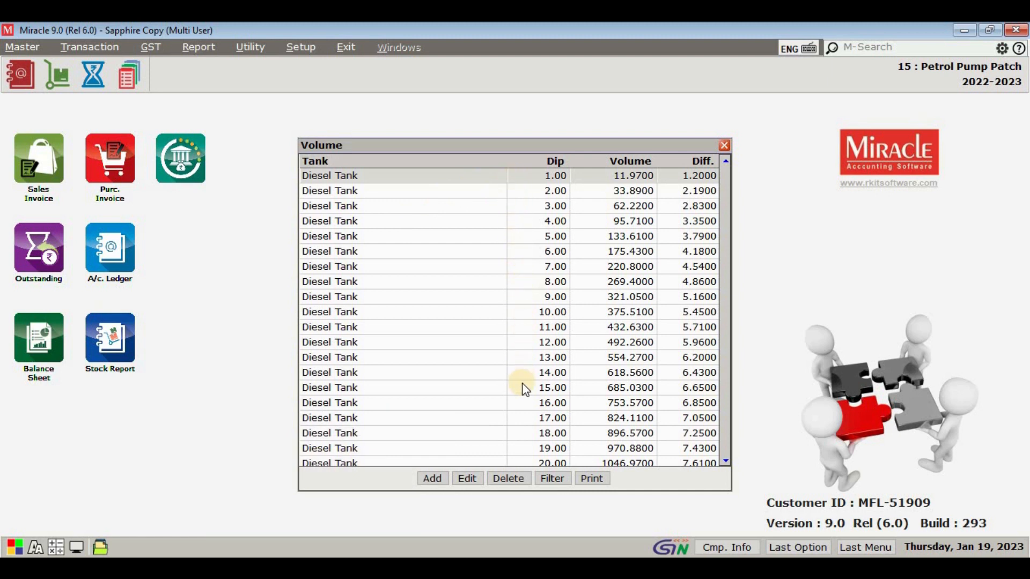
key(Down)
key(Down)
key(Down)
key(Down)
key(Down)
key(Down)
key(Down)
key(Down)
key(Down)
key(Down)
key(Down)
key(Down)
key(Down)
key(Down)
key(Down)
key(Down)
key(Down)
key(Down)
key(Down)
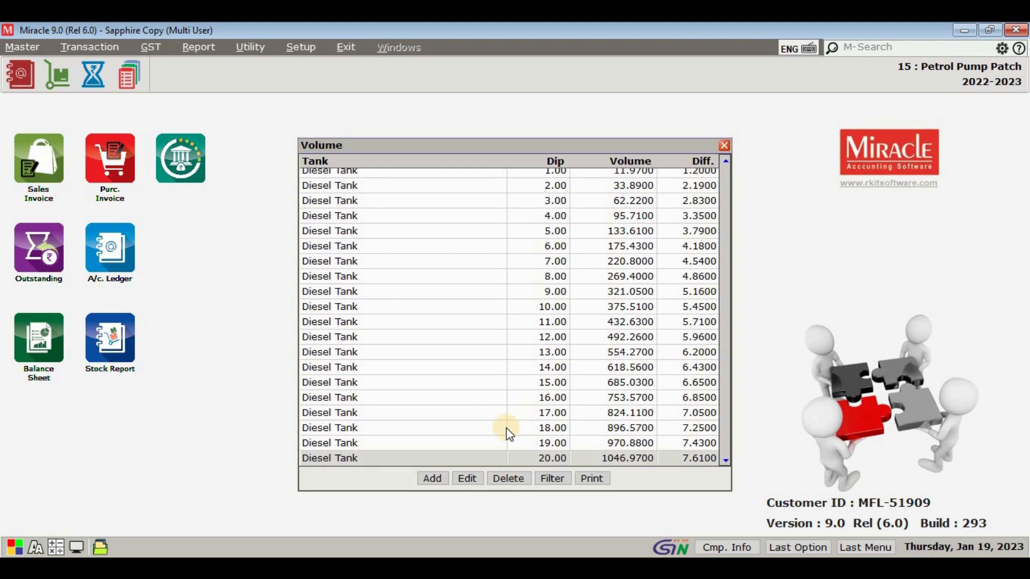
Step: Add a volume entry for Petrol Tank with dip 1, volume 11.97 and difference 1.2, and save it
click(432, 478)
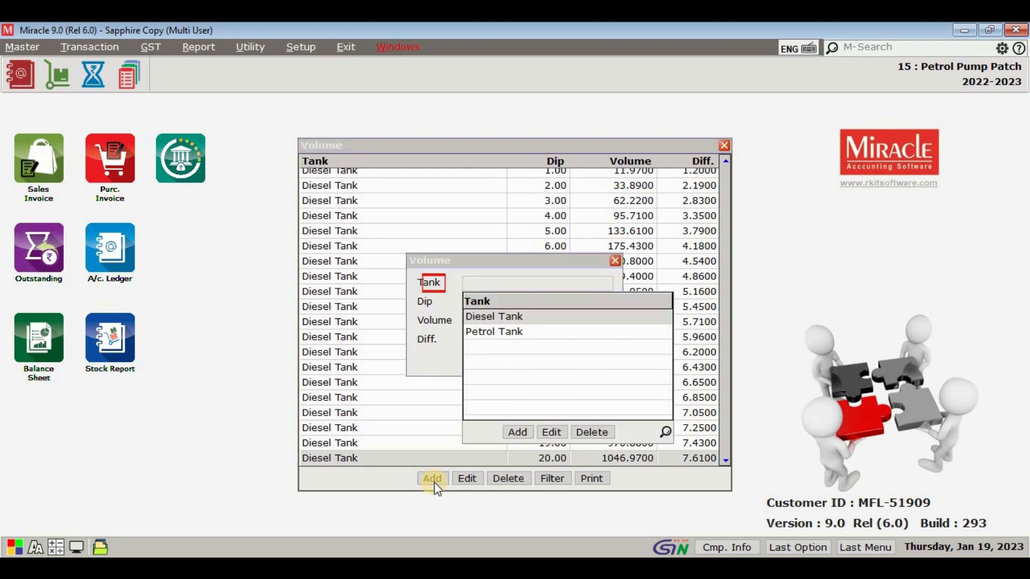
key(Down)
key(Return)
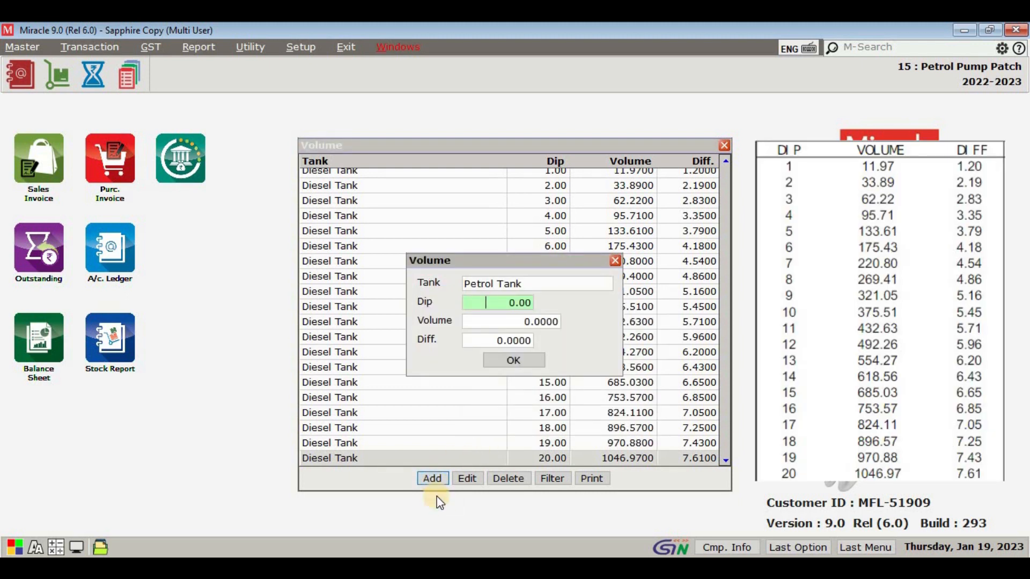
text(1)
key(Return)
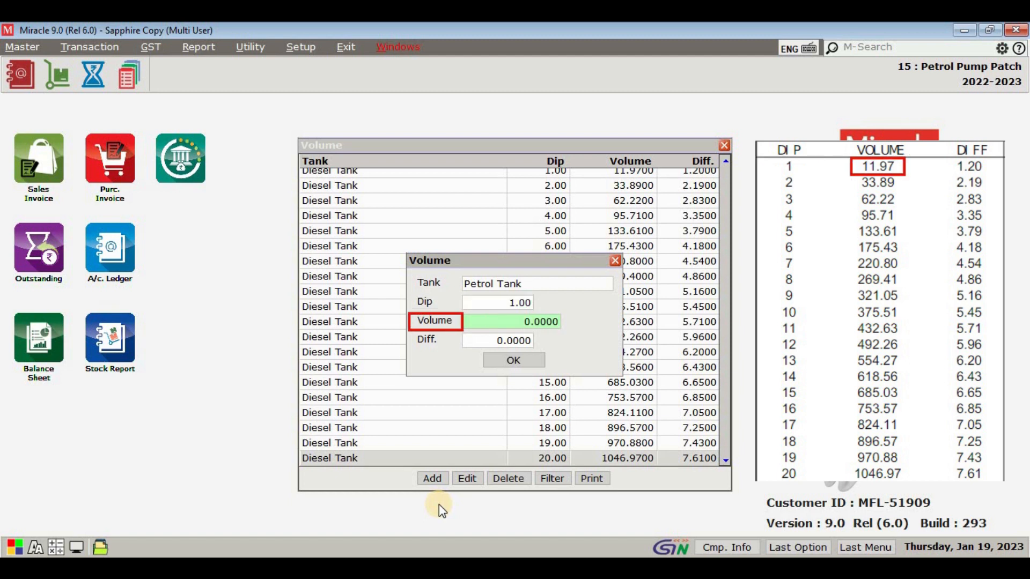
text(11.97)
key(Return)
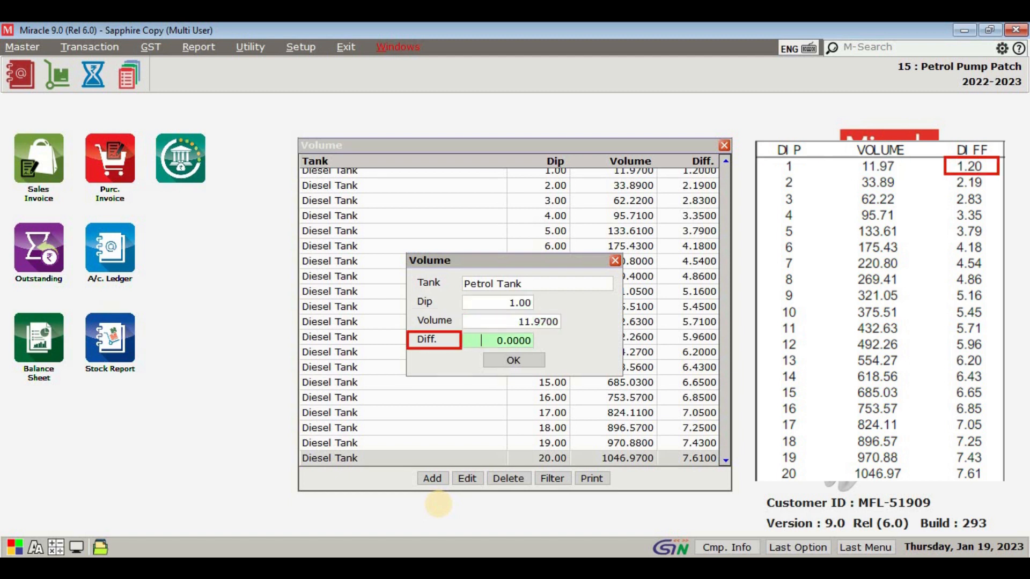
text(1.2)
key(Return)
key(Return)
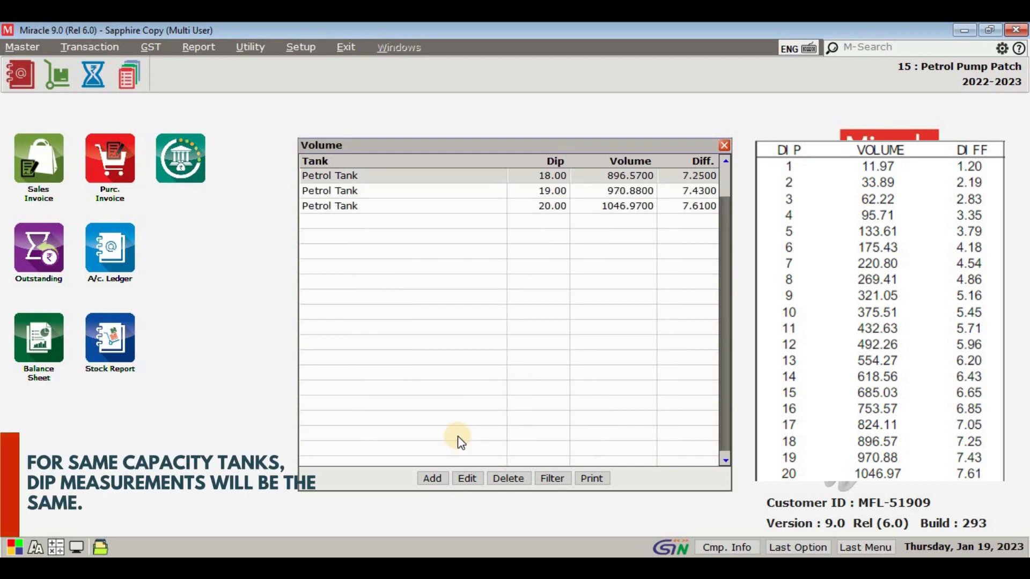
Step: Review the Petrol Tank and Diesel Tank dip entries in the volume list, and close the list
scroll(456, 437, up, 5)
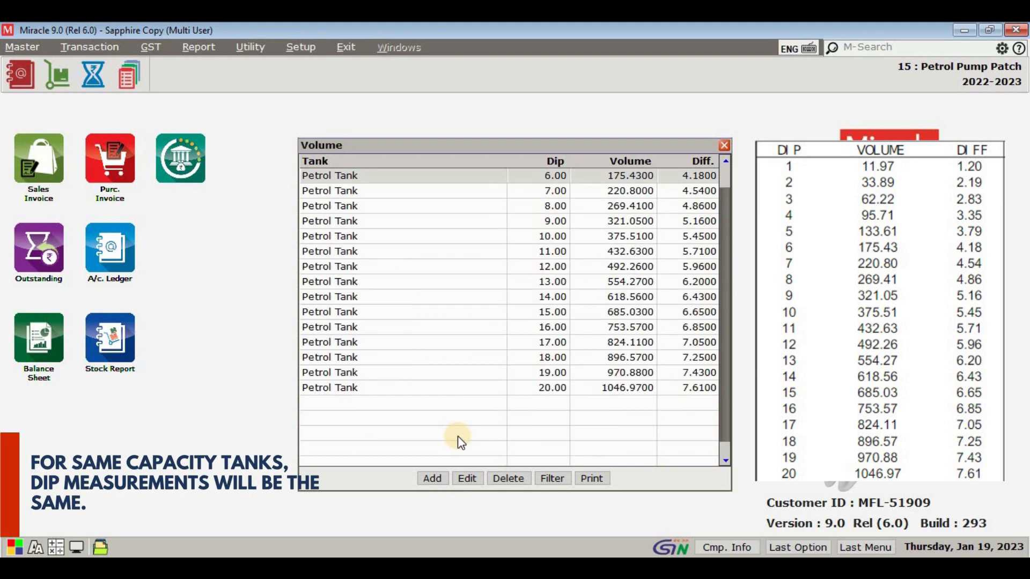
scroll(474, 246, up, 1)
scroll(478, 265, up, 7)
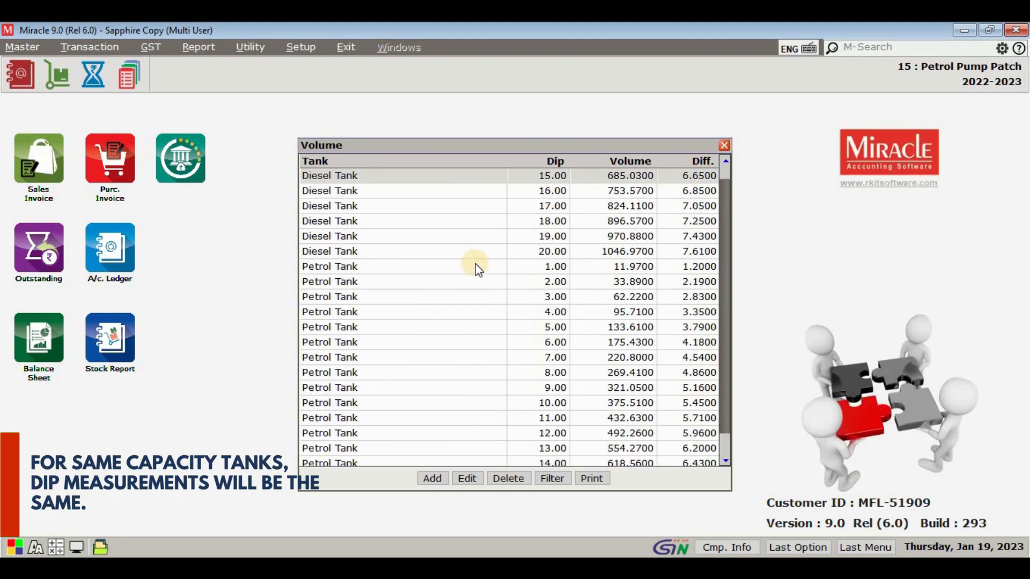
key(Escape)
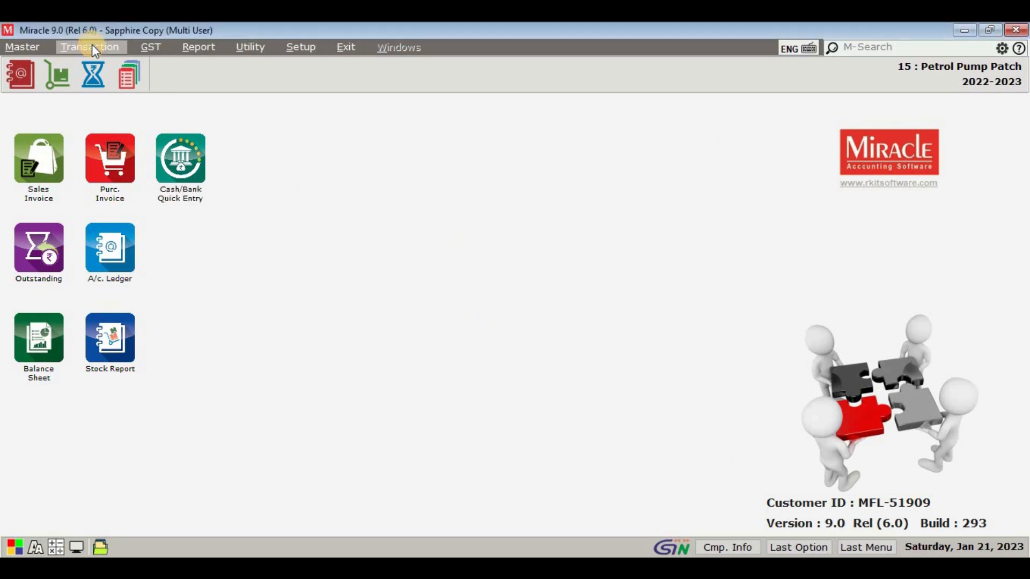
Step: Open a new debit purchase invoice entry and select BPCL as the party account
click(92, 46)
mouse_move(127, 170)
click(270, 175)
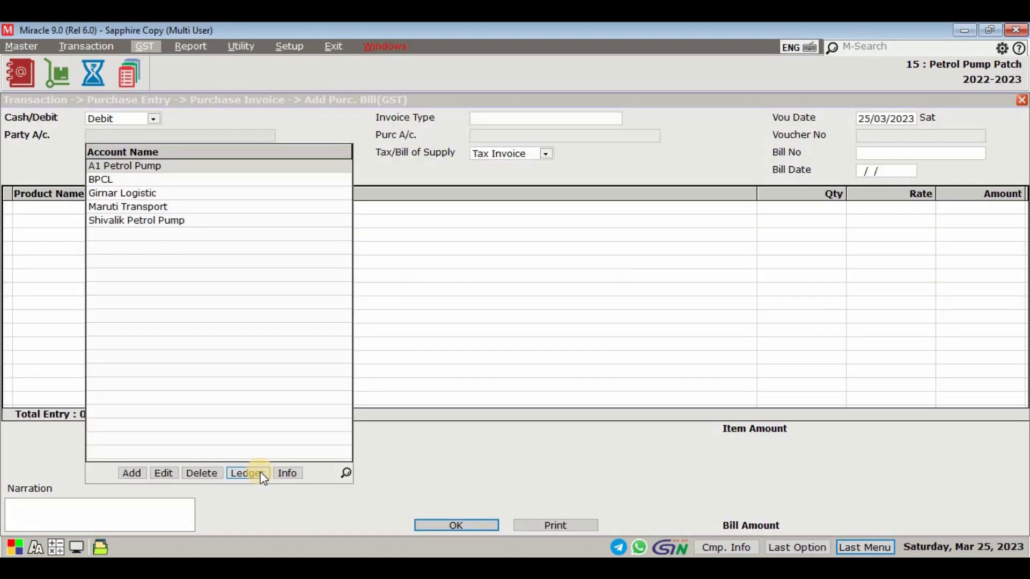
key(Down)
key(Return)
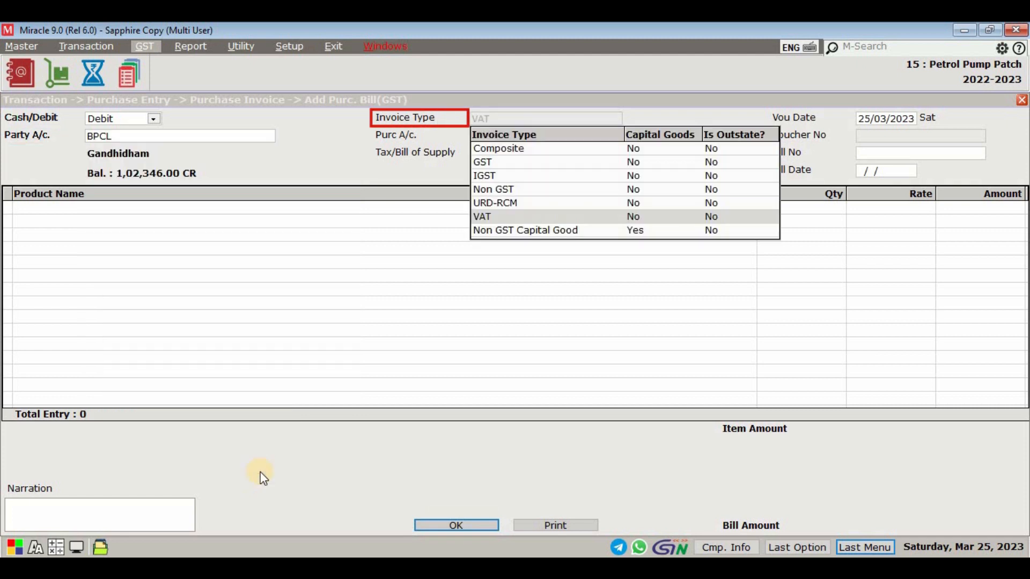
Step: Set the purchase invoice type to VAT with voucher date 12/01/2023, bill number GT-1 and bill date 12/01/2023
key(Return)
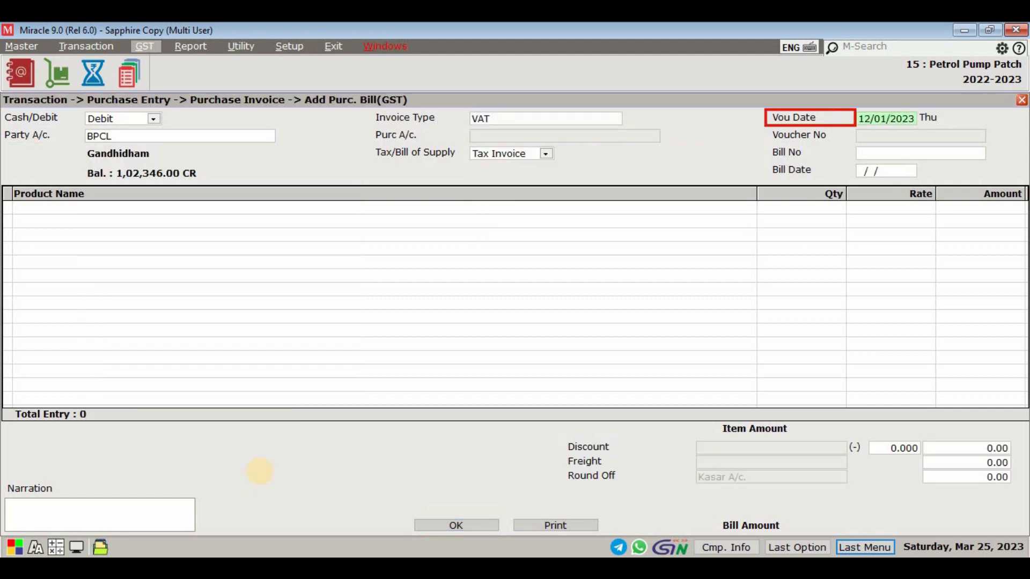
key(Return)
text(GT-1)
key(Return)
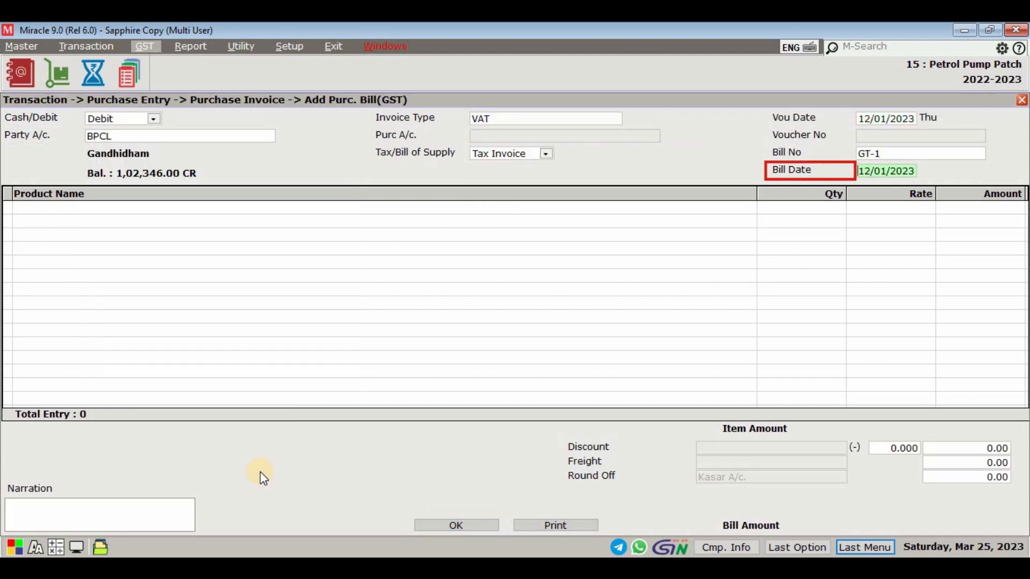
key(Return)
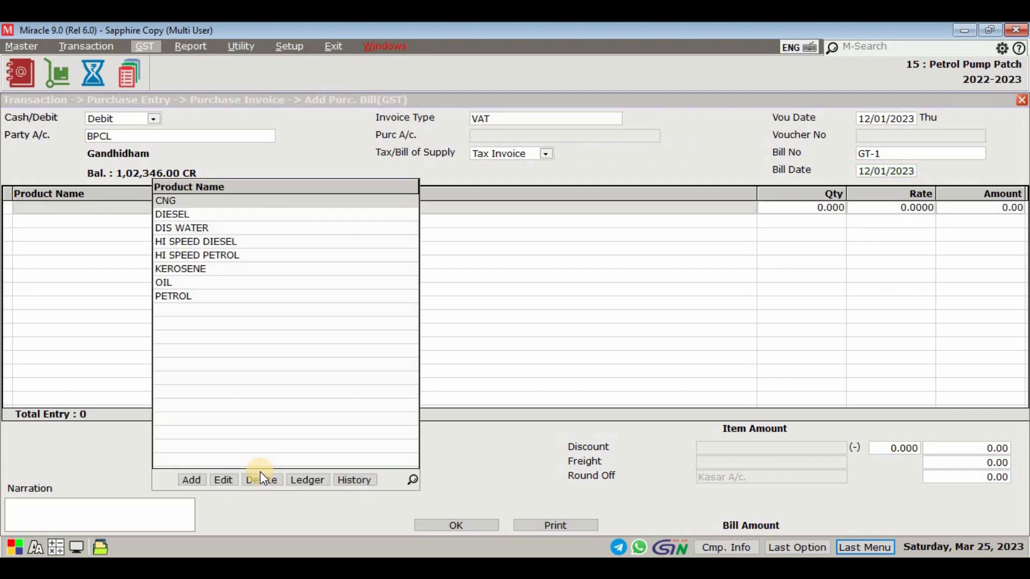
Step: Add PETROL stored in Petrol Tank to the invoice with quantity 1000, rate 73 and 20.1% petrol VAT
text(P)
key(Return)
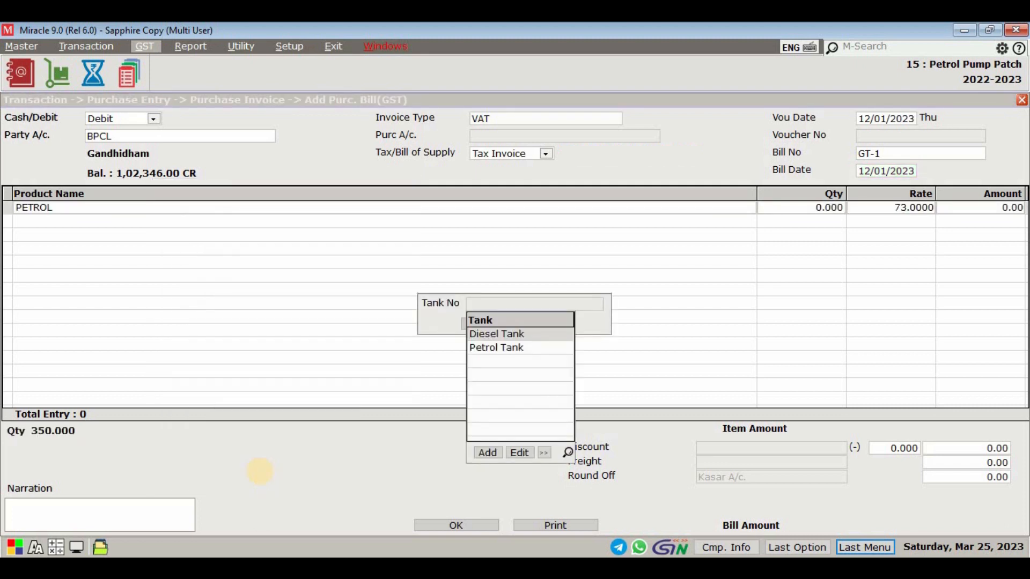
key(Down)
key(Return)
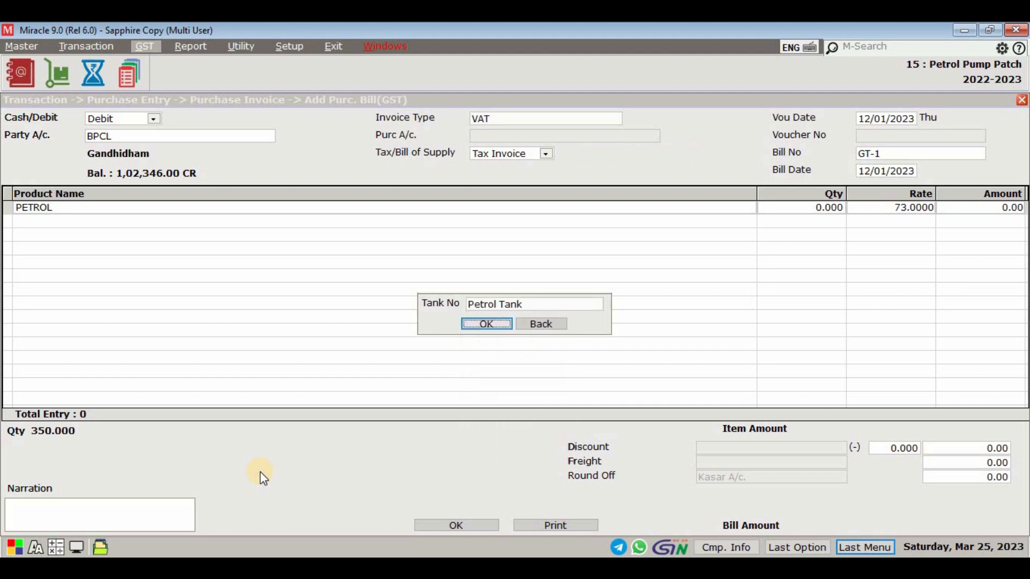
key(Return)
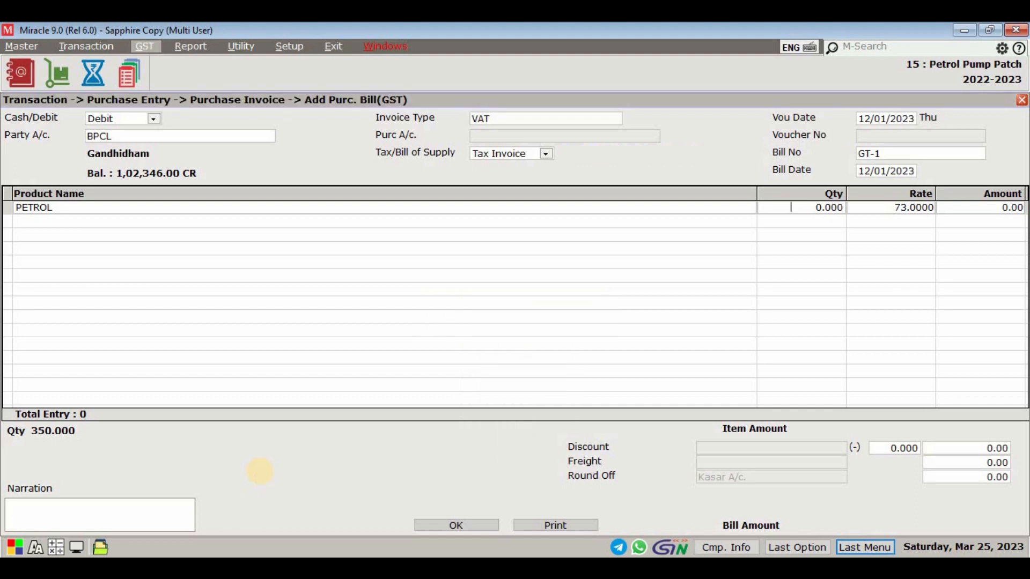
text(1000)
key(Return)
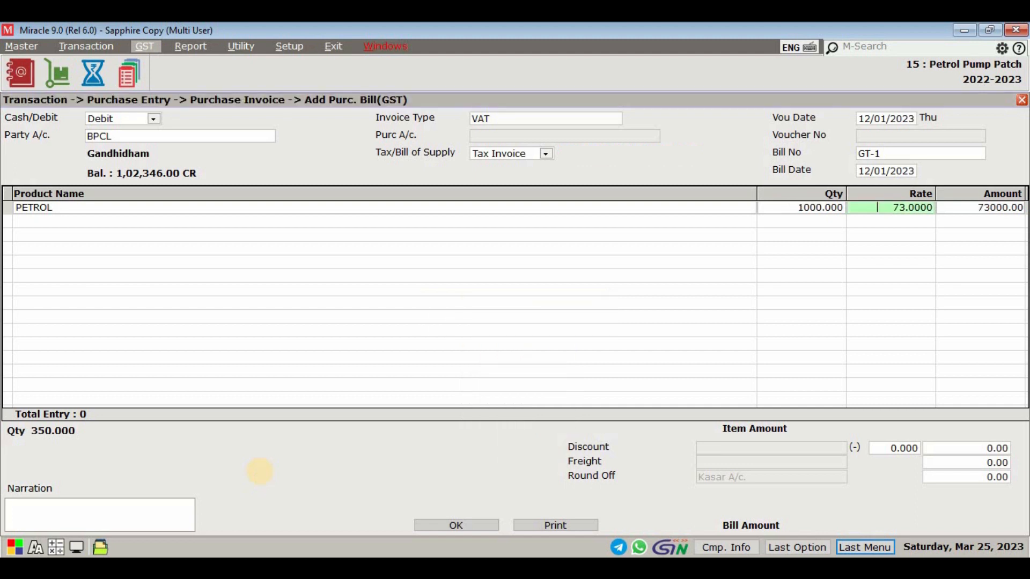
key(Return)
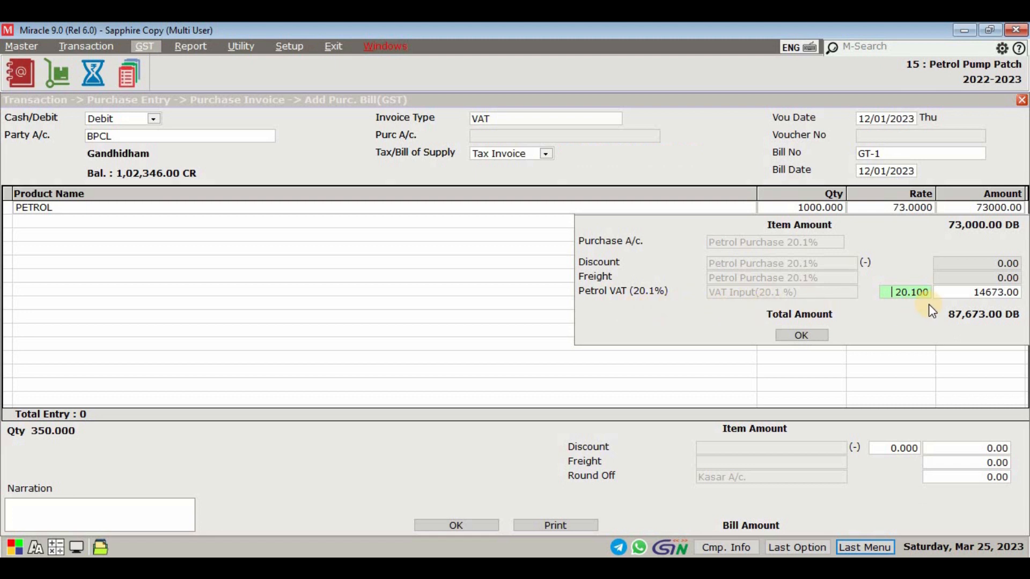
key(Return)
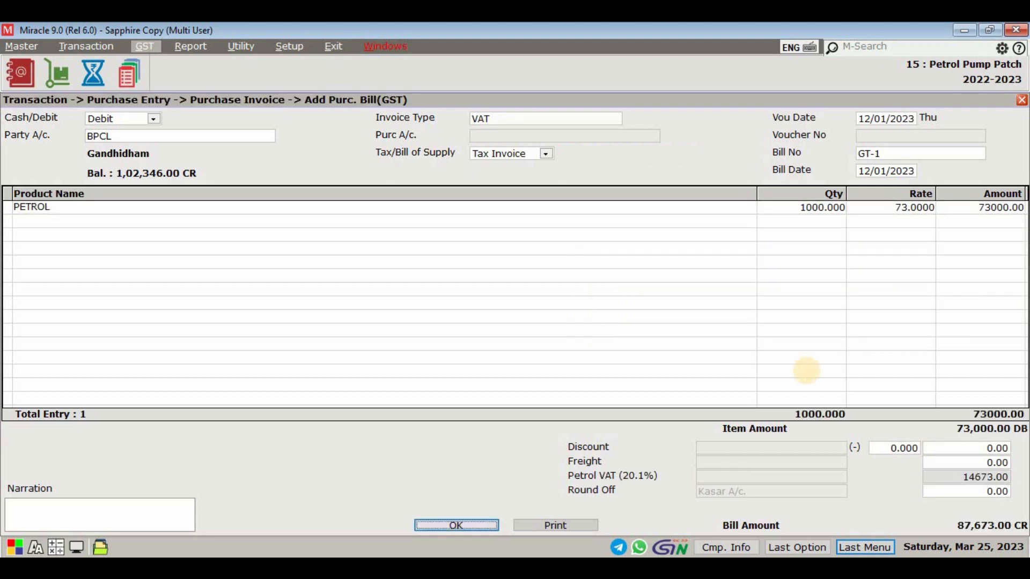
Step: Save the BPCL purchase invoice and close the purchase entry screens
key(Return)
key(Escape)
key(Return)
key(Escape)
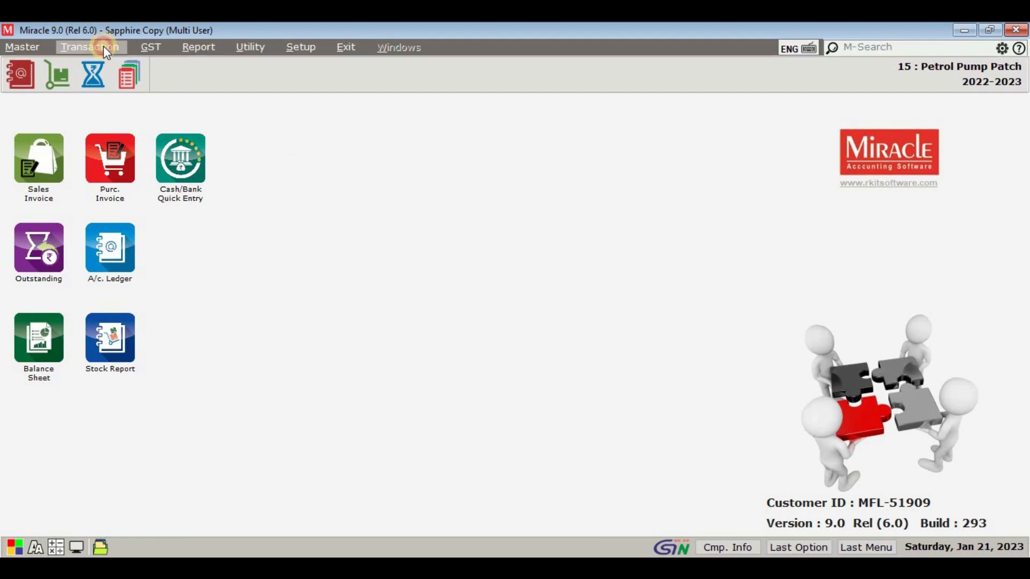
Step: Open the petrol pump Shift Reading transactions and start a new pump reading entry
click(103, 47)
mouse_move(120, 191)
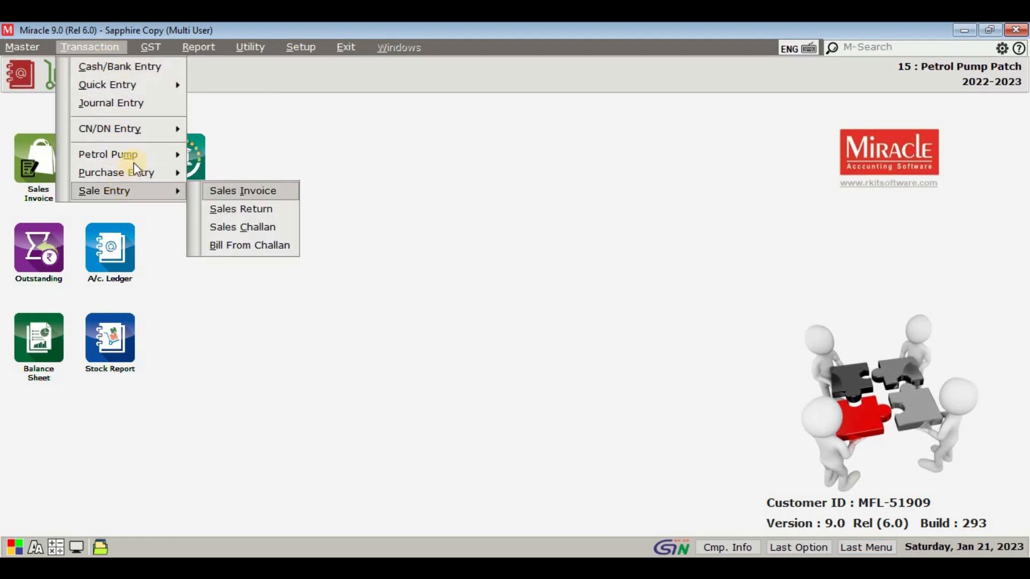
mouse_move(167, 154)
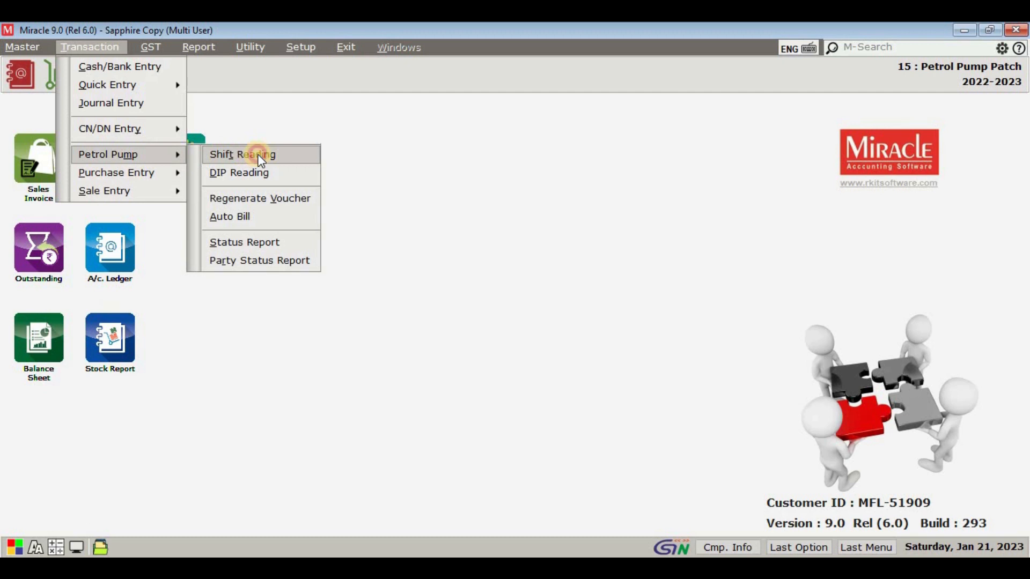
click(257, 155)
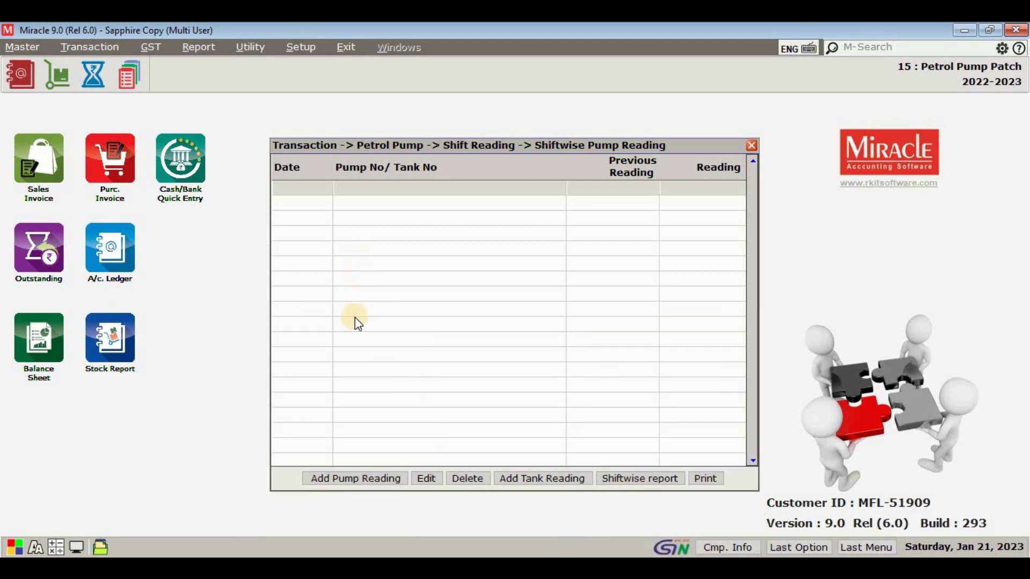
click(364, 480)
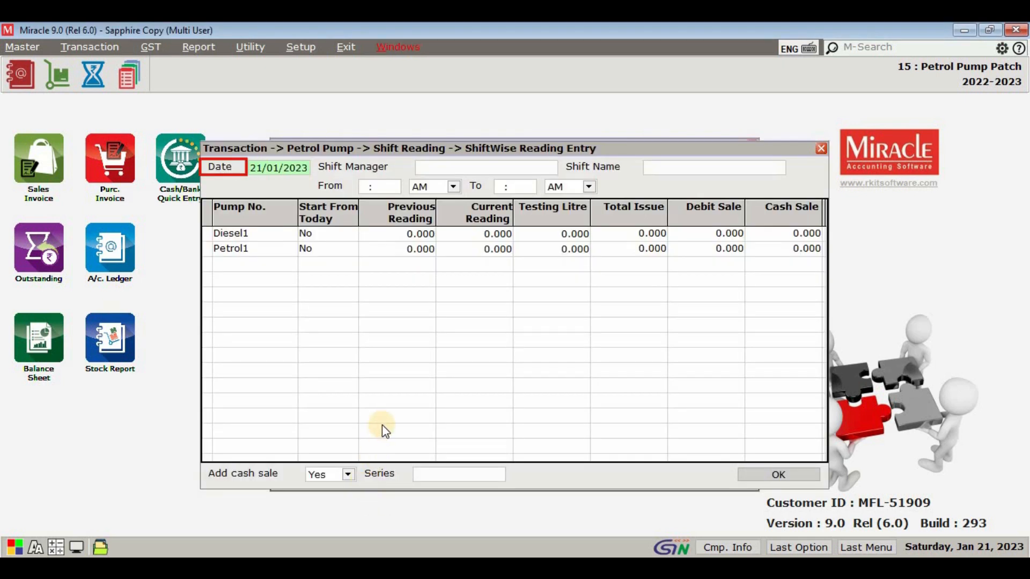
Step: Date the reading 21/01/2023 and assign the first listed shift manager to the Morning shift, 05:00 AM to 01:00 PM
key(Return)
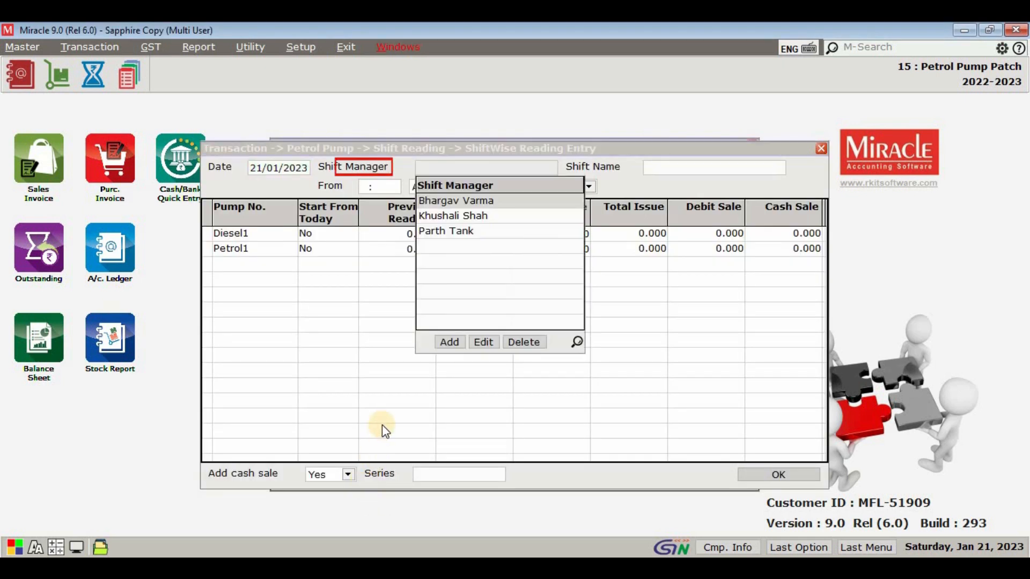
key(Return)
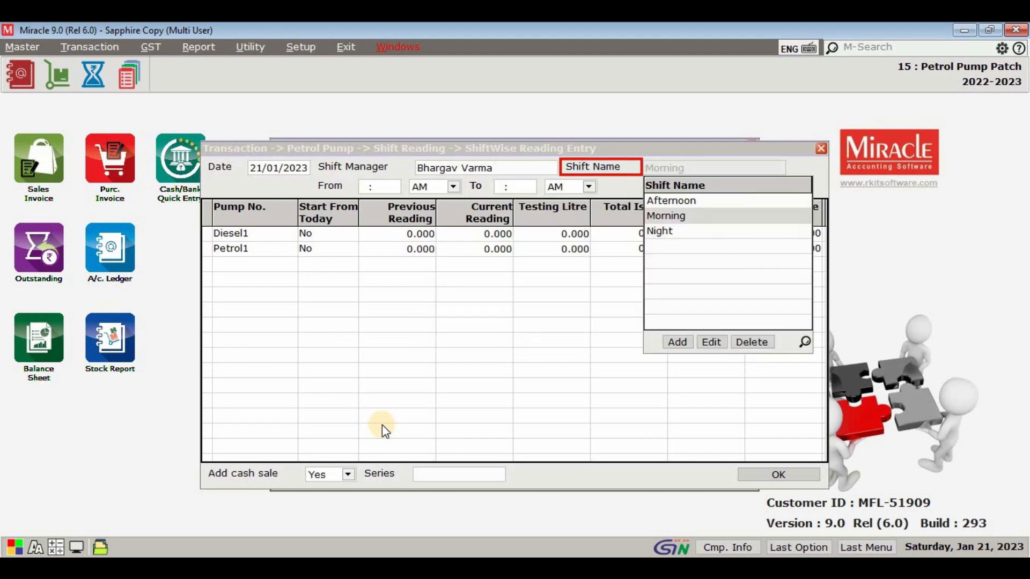
key(Return)
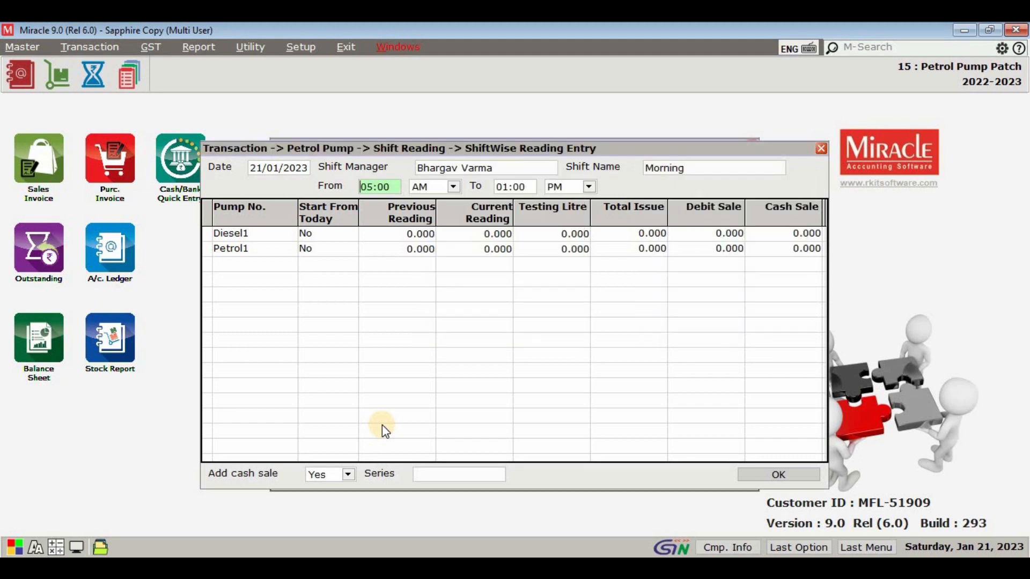
key(Return)
key(Return)
key(Return)
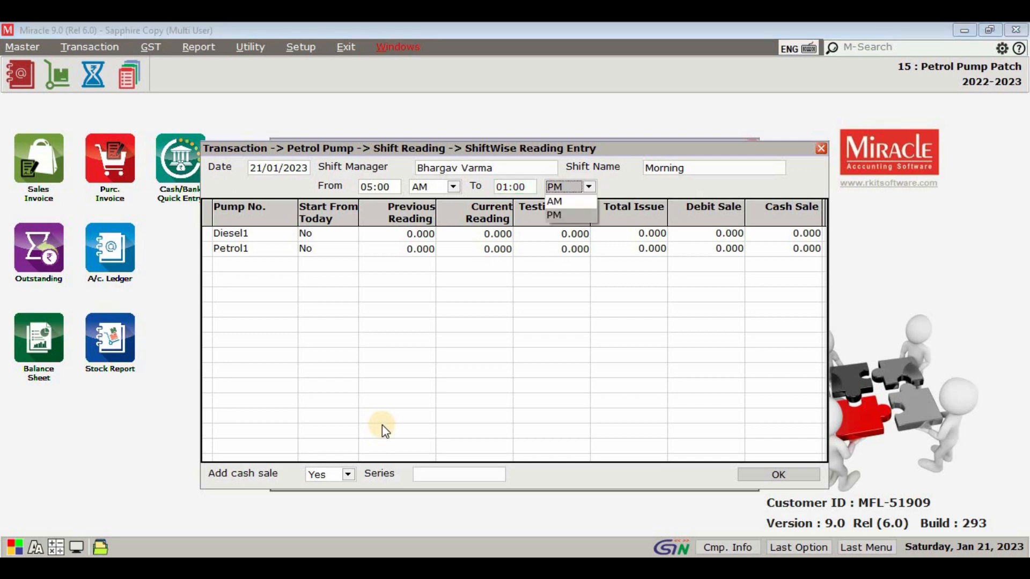
key(Return)
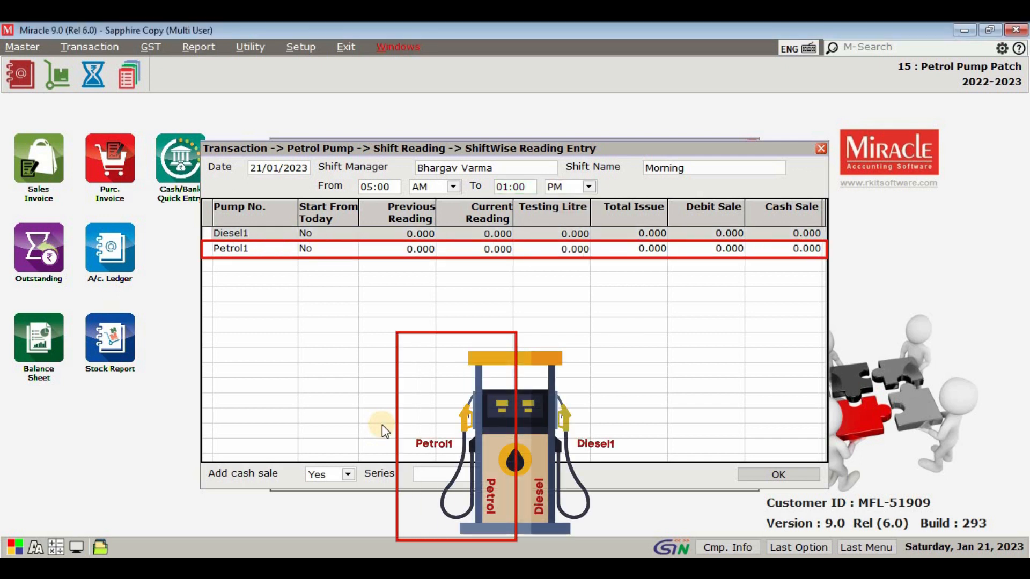
Step: For pump Petrol1, set Start From Today to Yes, previous reading 0, current reading 450 and testing litre 0
key(Down)
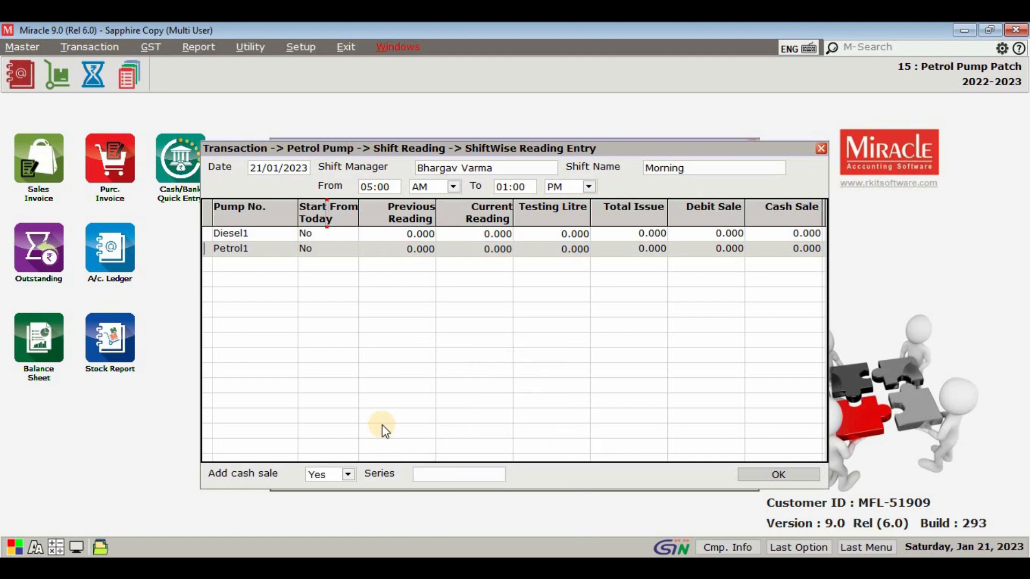
key(Return)
key(Up)
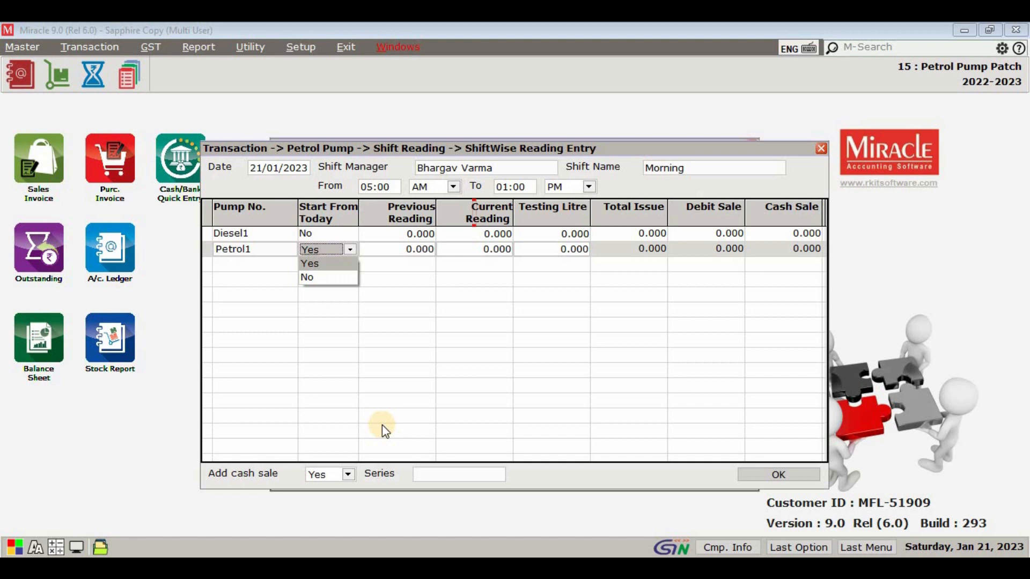
key(Return)
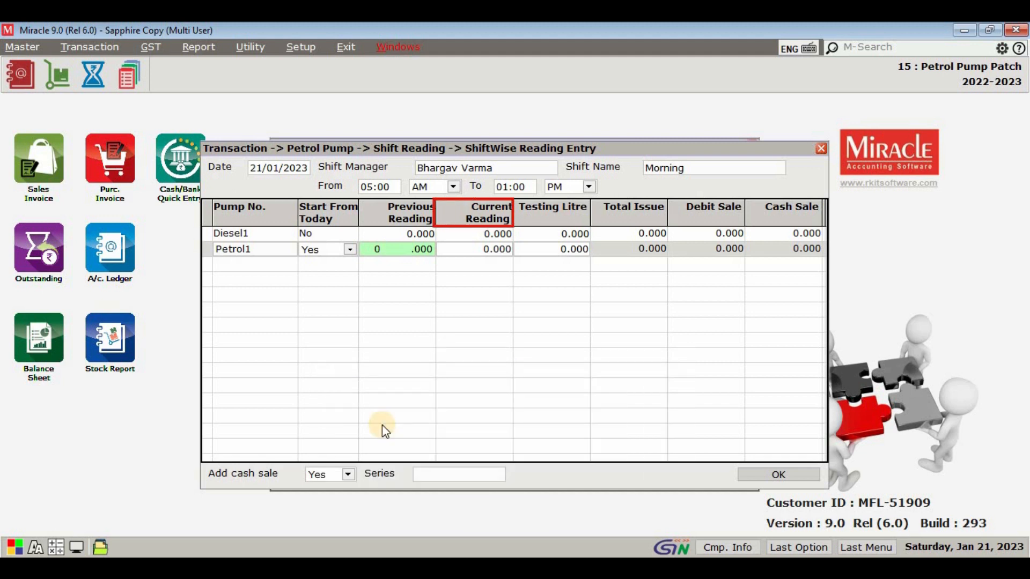
key(Return)
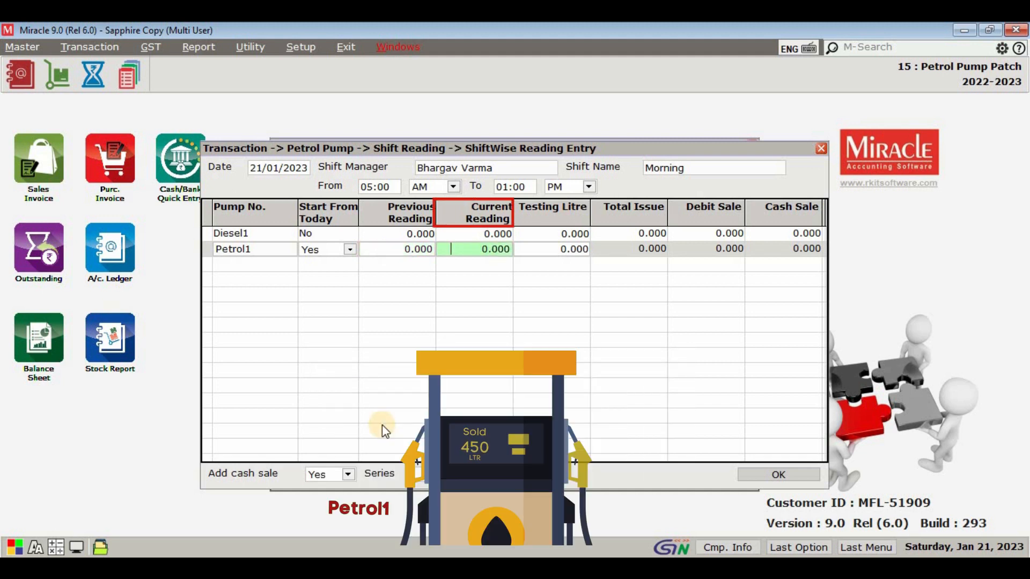
text(450)
key(Return)
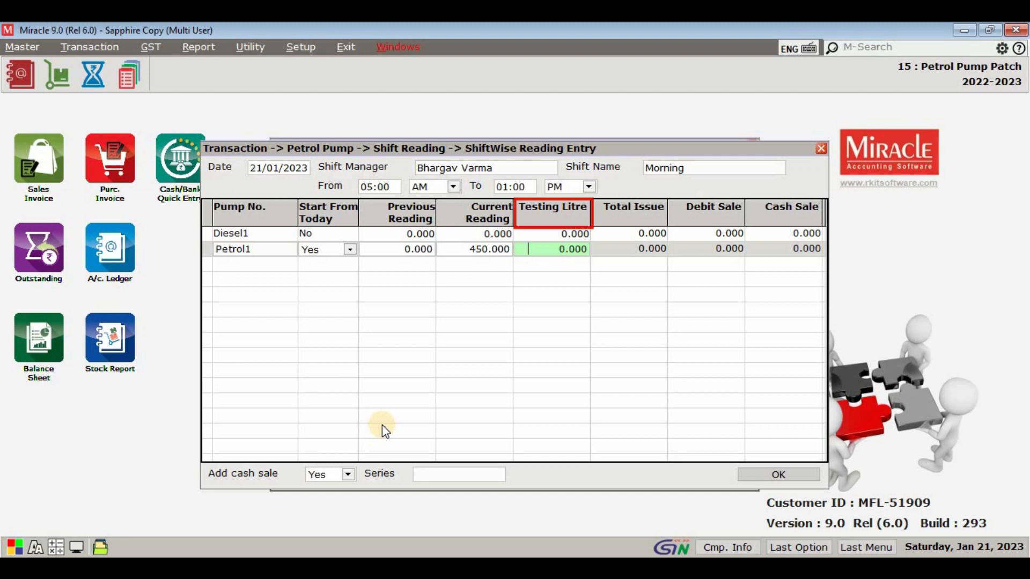
key(Return)
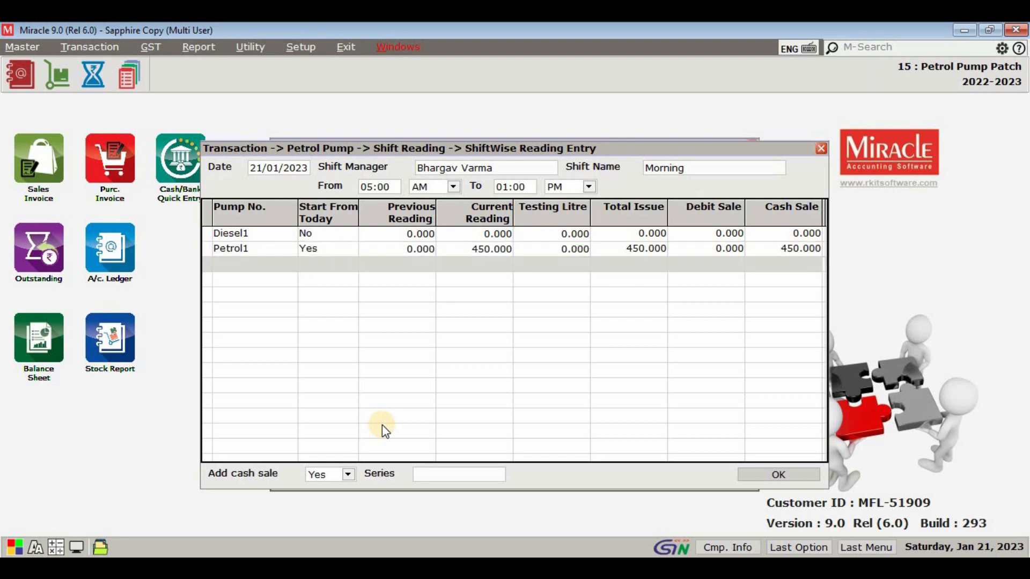
Step: Keep Add cash sale at Yes, choose series GT/ with serial number 0, and save the pump reading
click(350, 477)
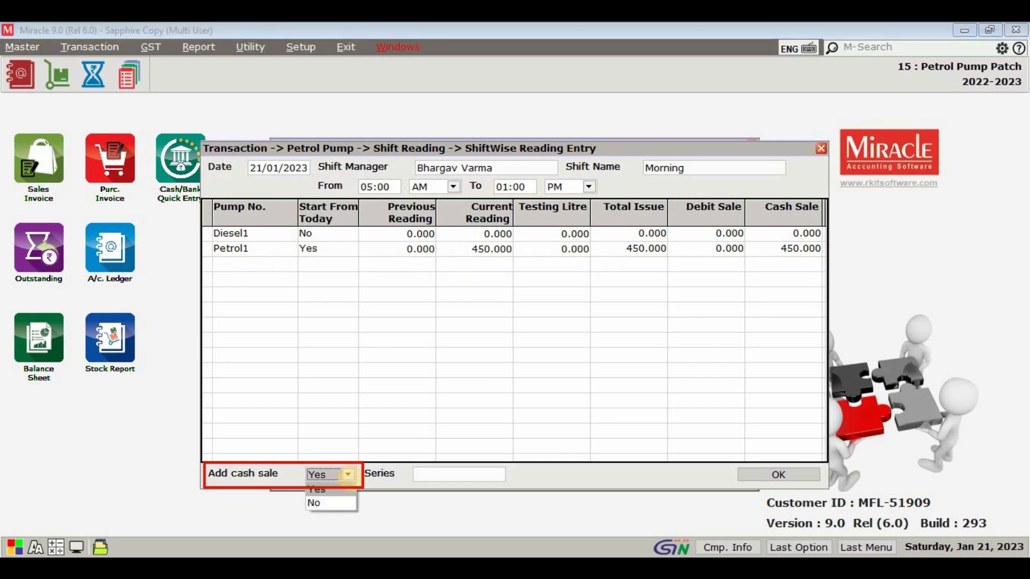
click(340, 490)
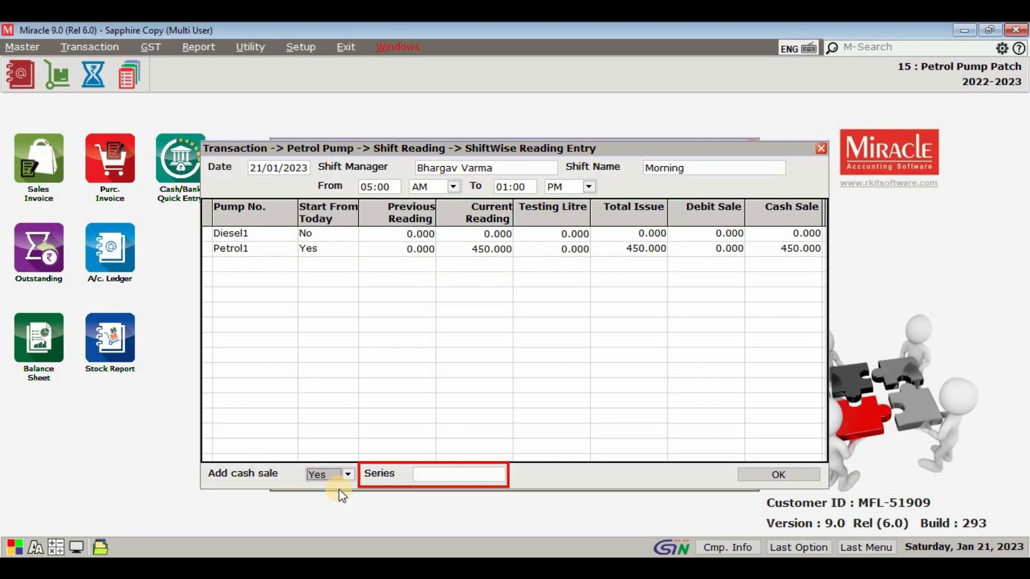
key(Down)
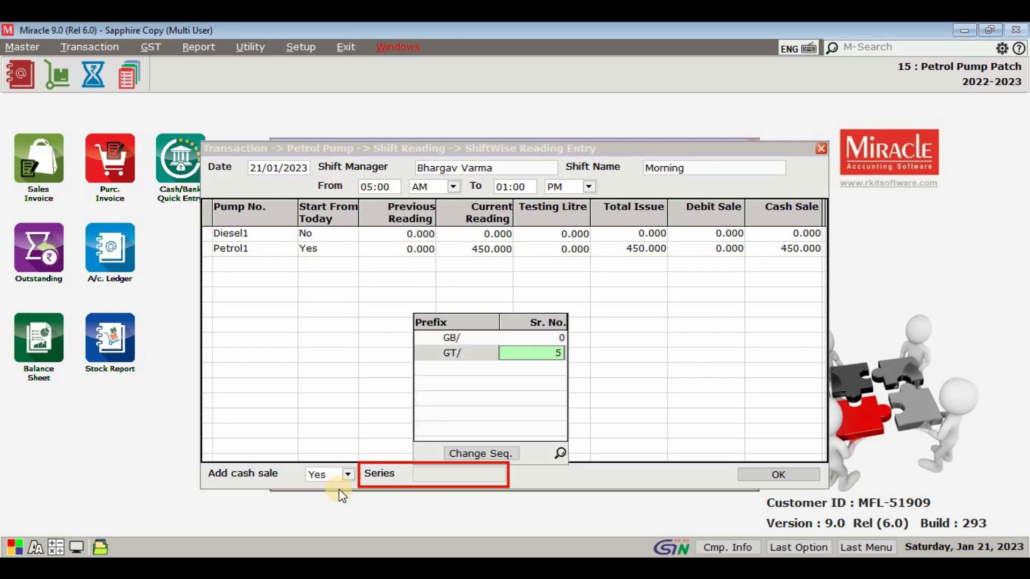
key(BackSpace)
text(0)
key(Return)
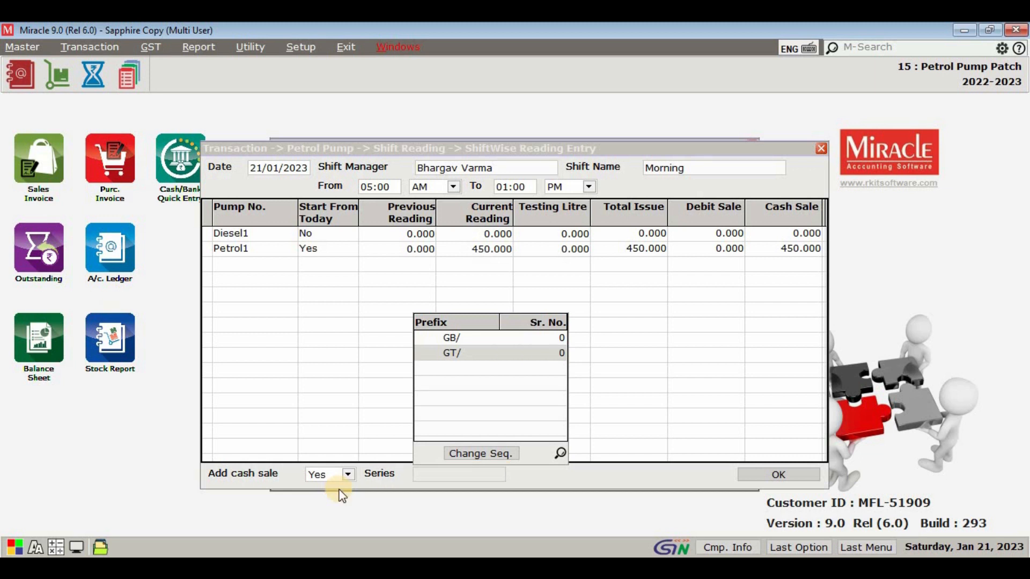
key(Return)
key(Return)
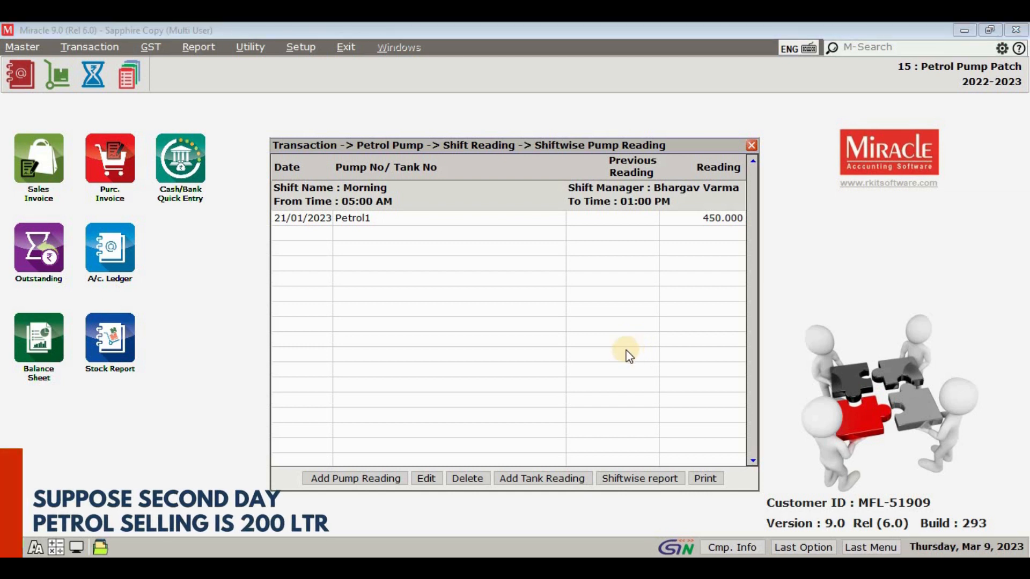
Step: Start another pump reading dated 22/01/2023 with the same shift manager and the Morning shift, 05:00 AM to 01:00 PM
click(369, 479)
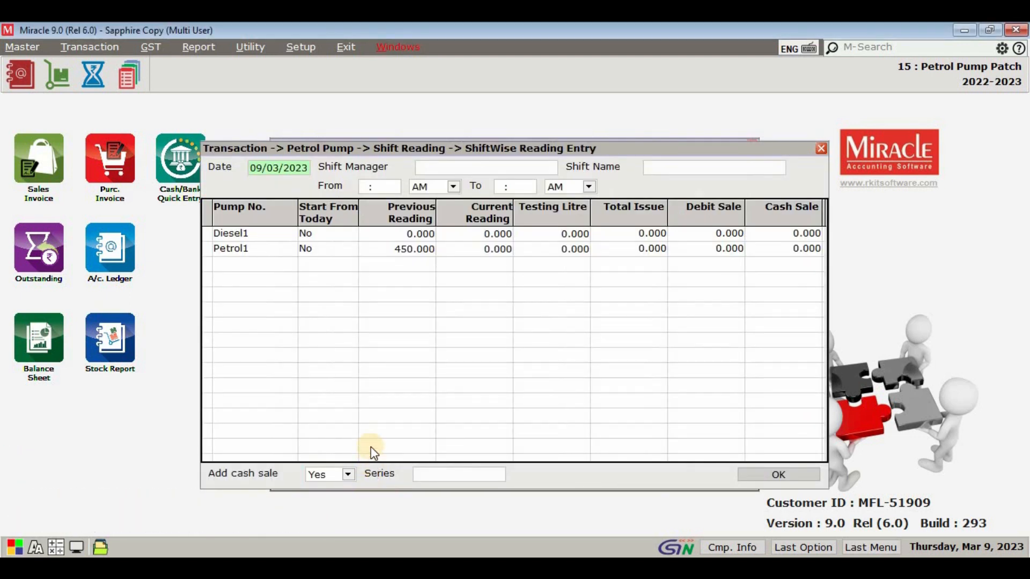
text(2201)
key(Return)
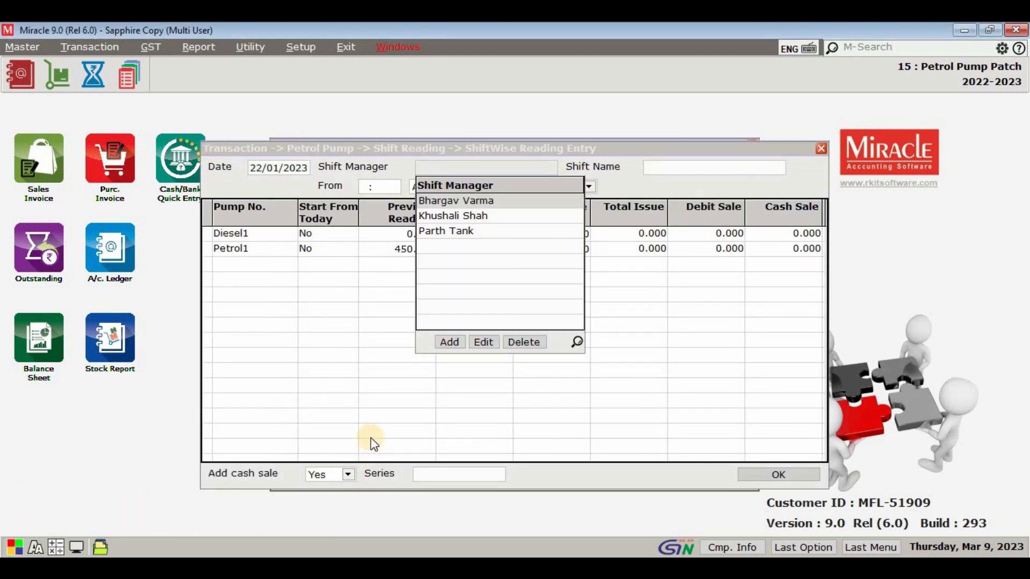
key(Return)
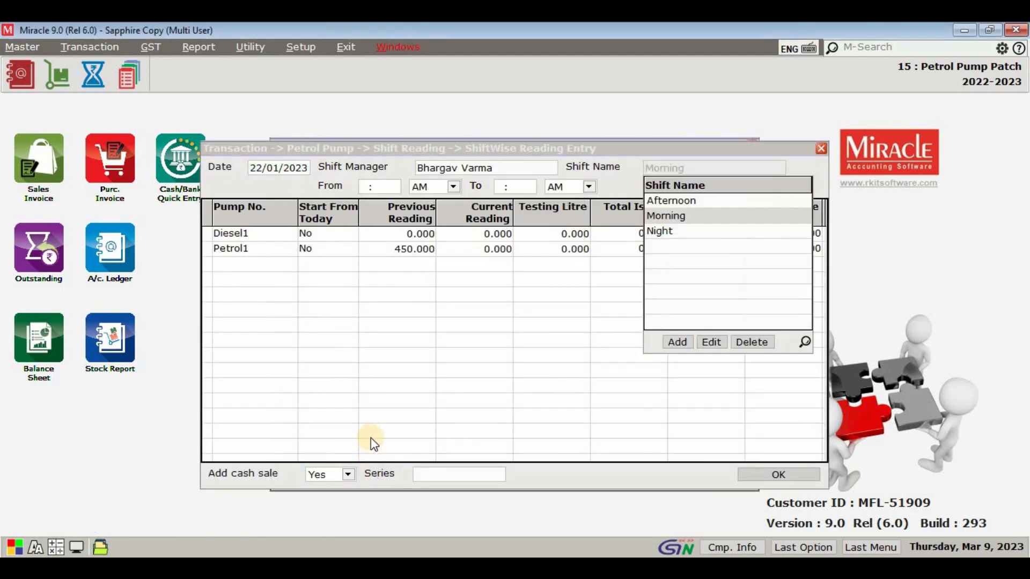
key(Return)
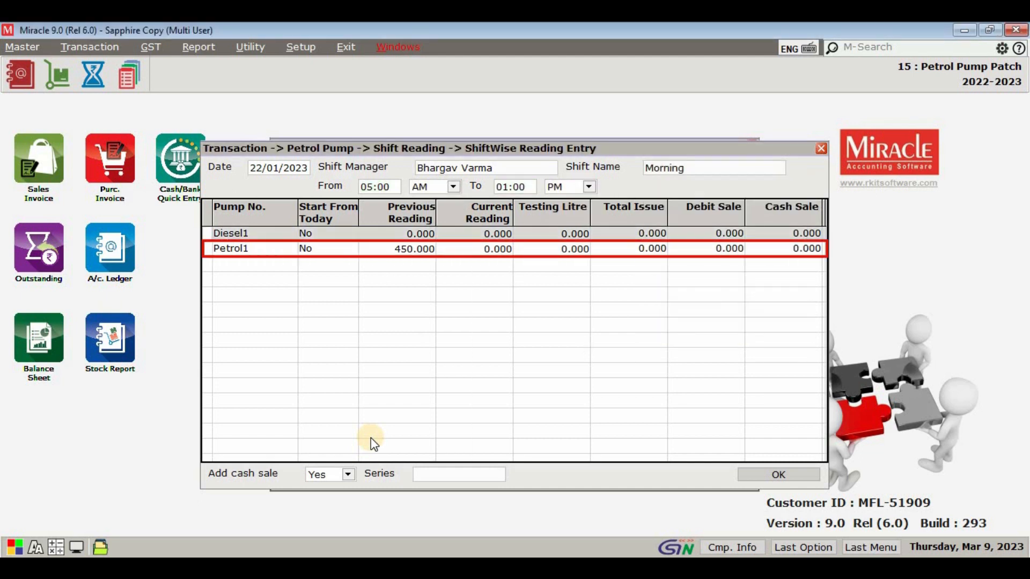
Step: For pump Petrol1, keep Start From Today at No and previous reading 450, and enter current reading 650 with testing litre 0
key(Down)
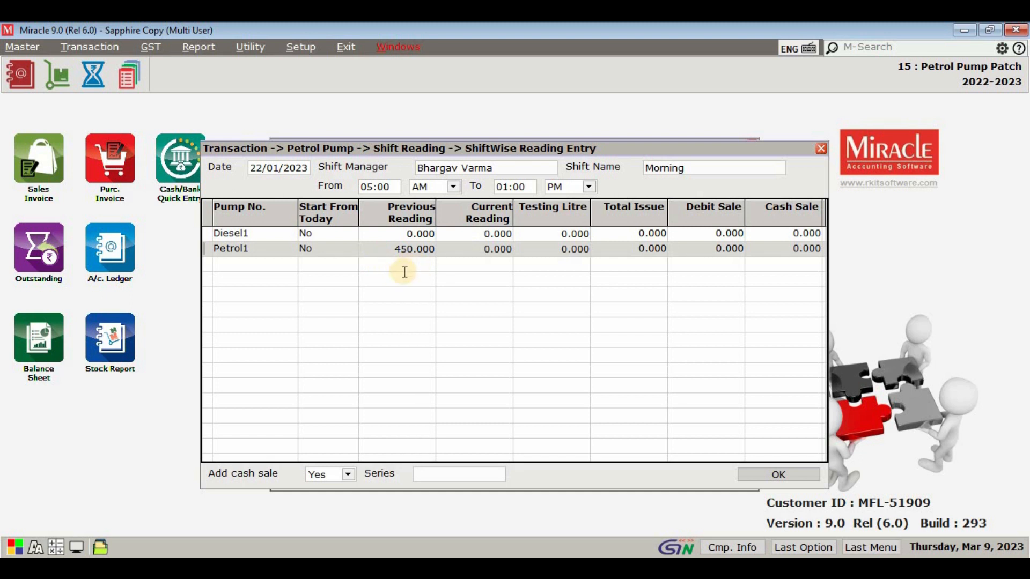
key(Tab)
click(341, 301)
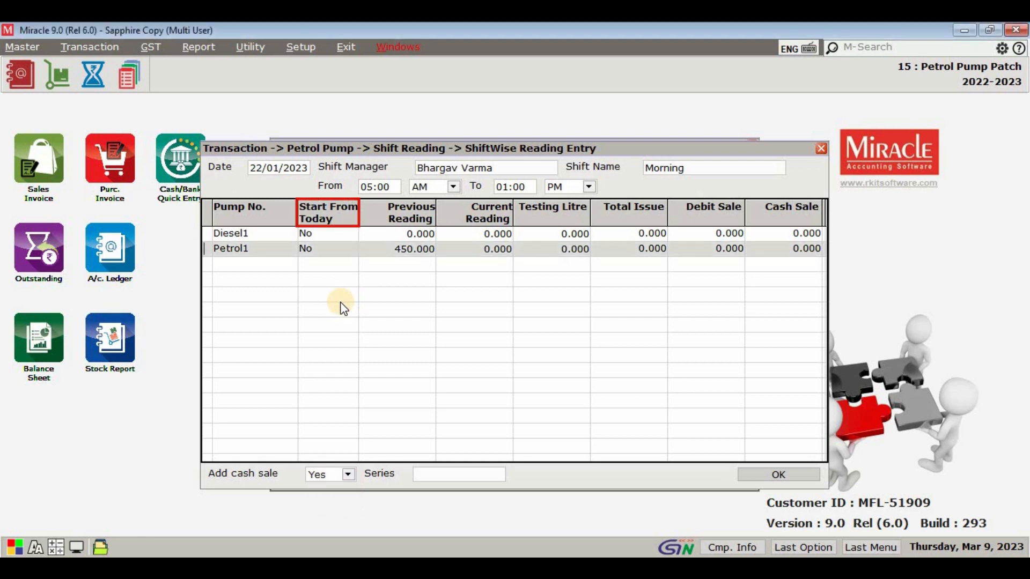
key(Return)
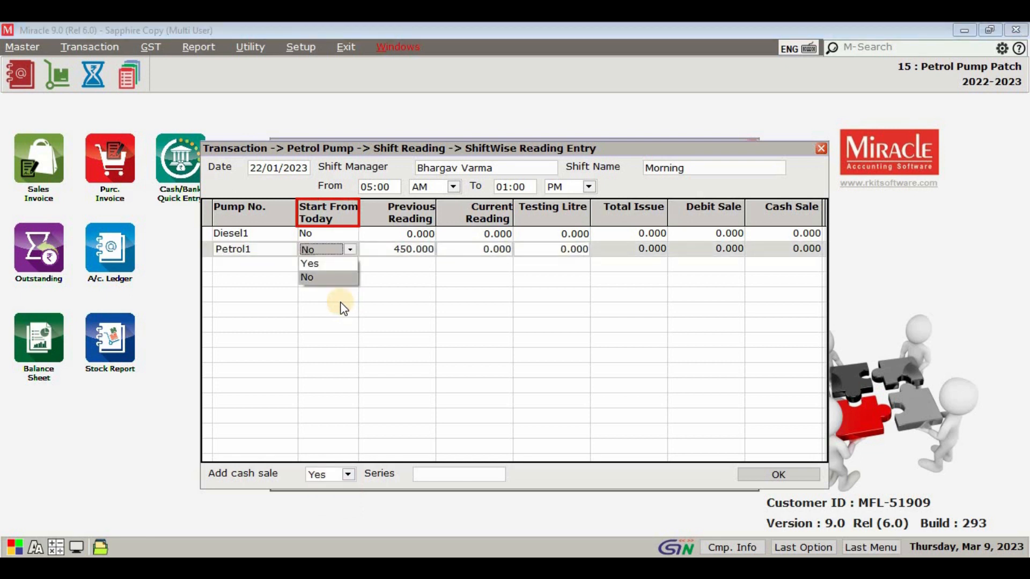
key(Return)
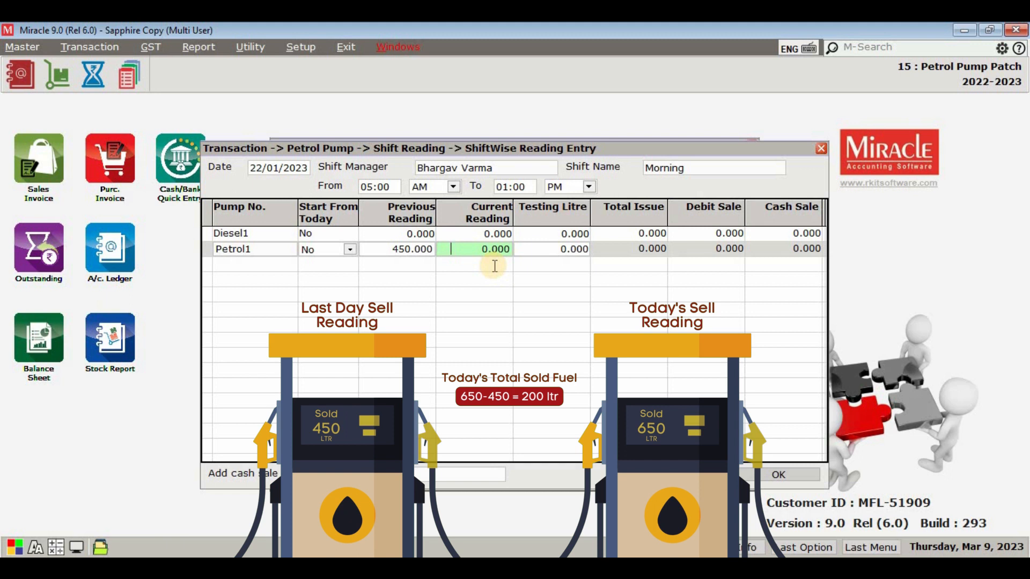
text(650)
key(Return)
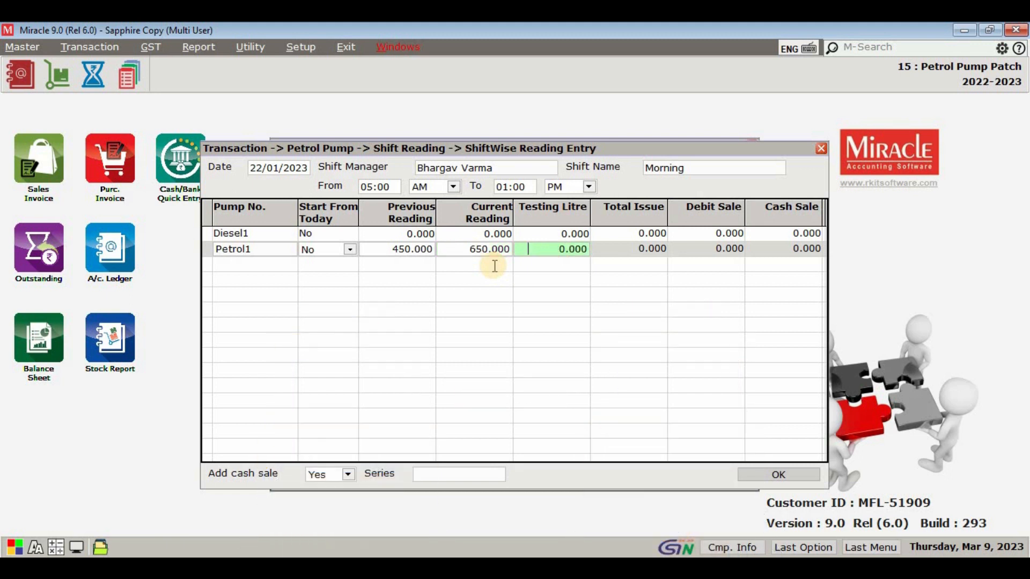
key(Return)
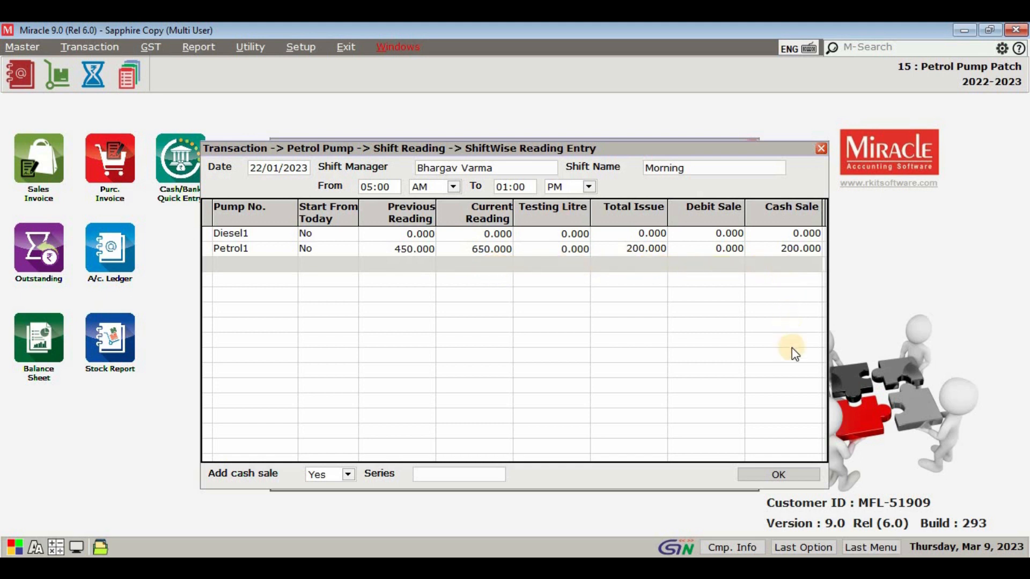
Step: Keep Add cash sale at Yes, use series GT/4, and save the pump reading for 22/01/2023
key(Return)
key(Return)
key(Down)
key(Return)
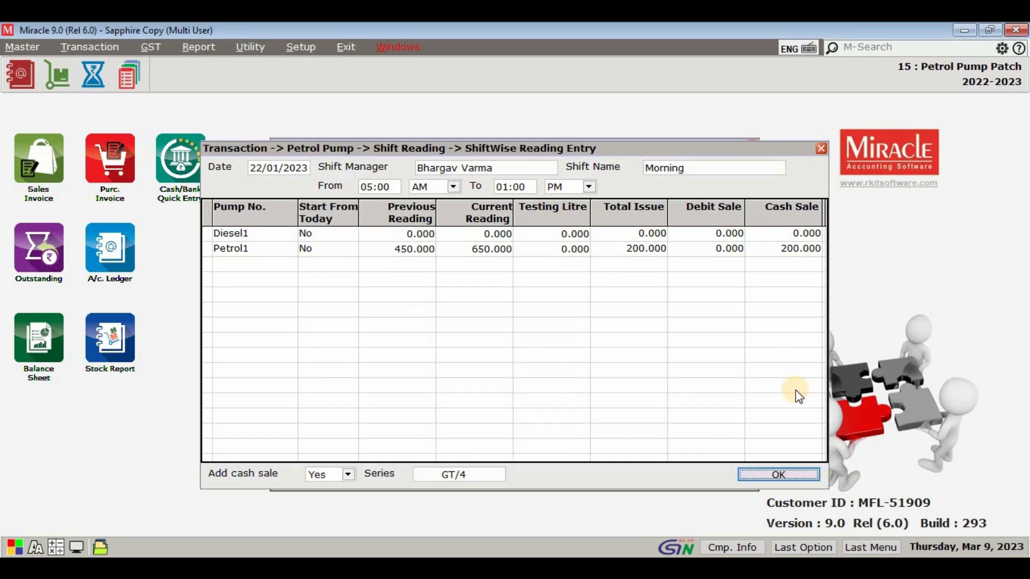
key(Return)
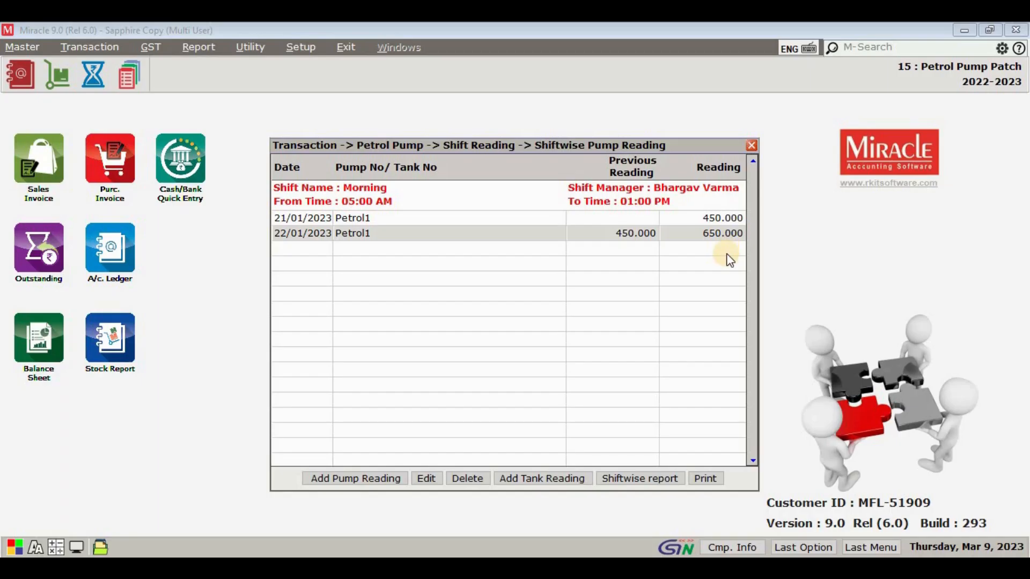
click(563, 483)
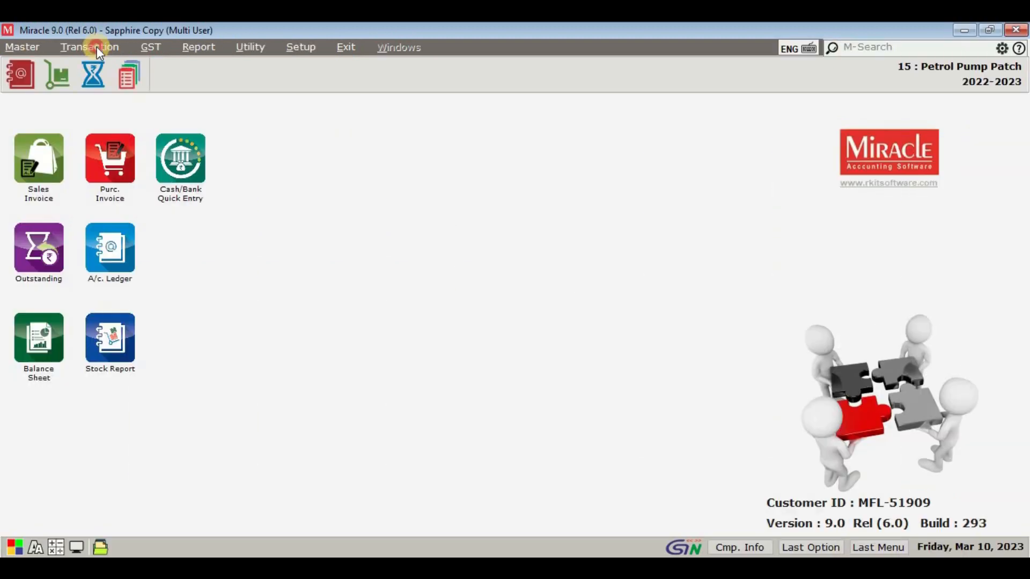
click(96, 47)
click(138, 154)
click(246, 170)
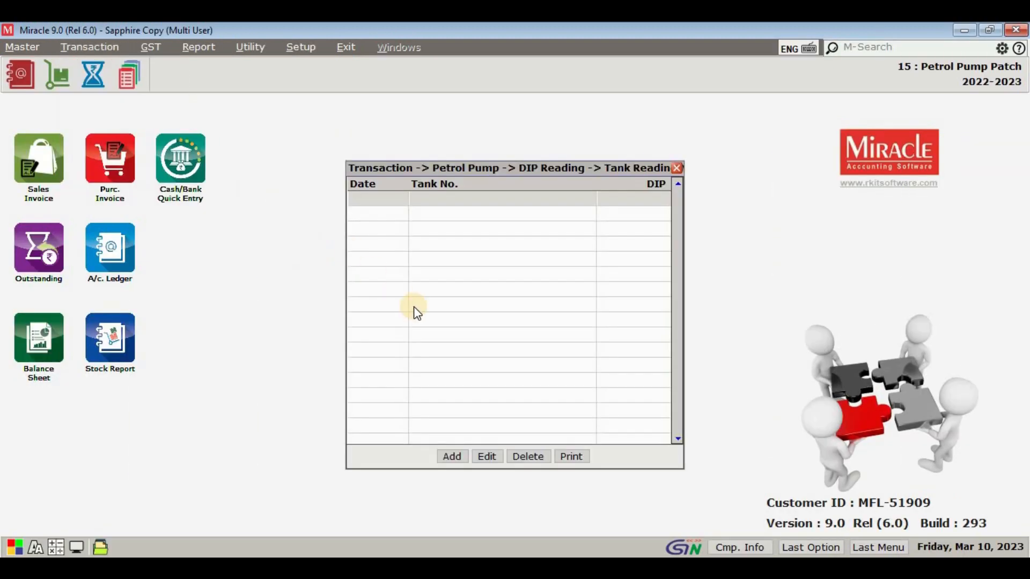
click(453, 457)
key(Escape)
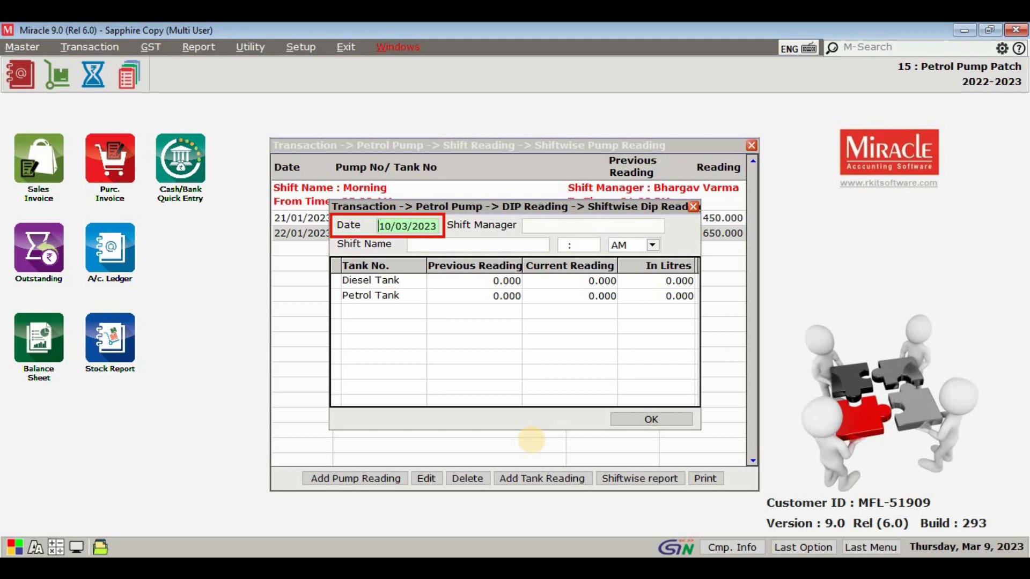
Step: Date the tank reading 21/01/2023 and assign the first listed shift manager to the Morning shift at 01:00 PM
text(21/)
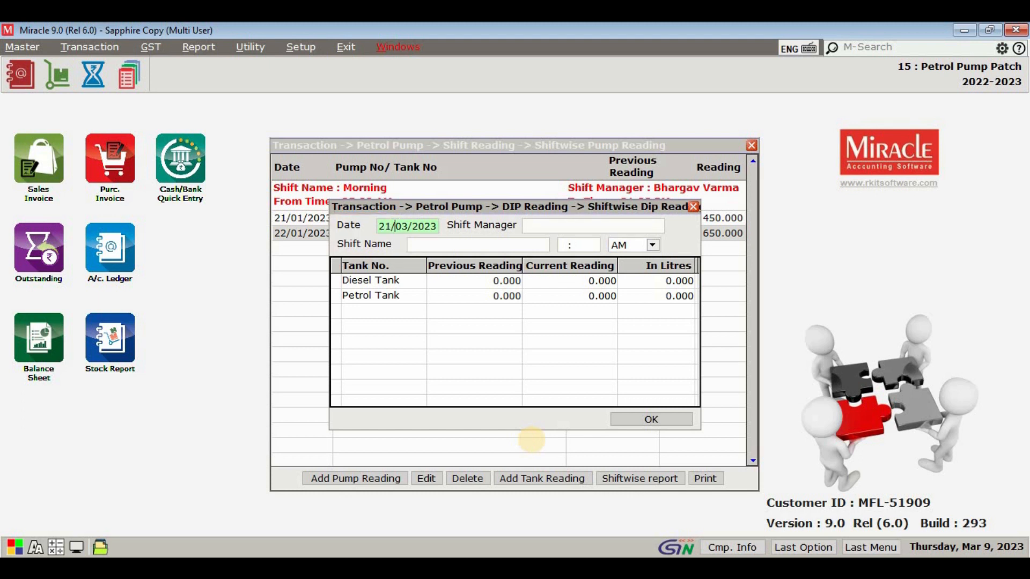
text(01)
key(Return)
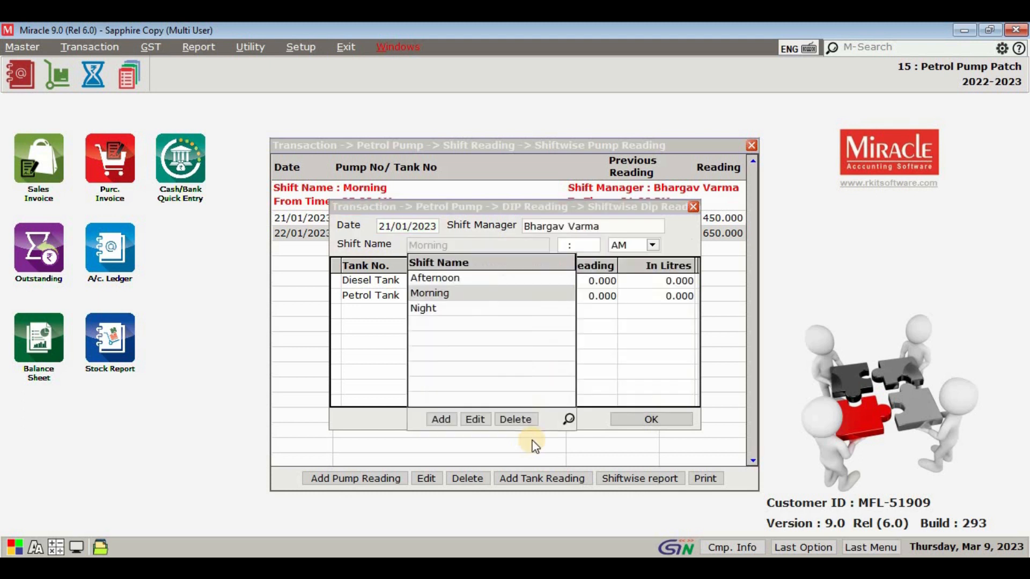
key(Return)
key(Return)
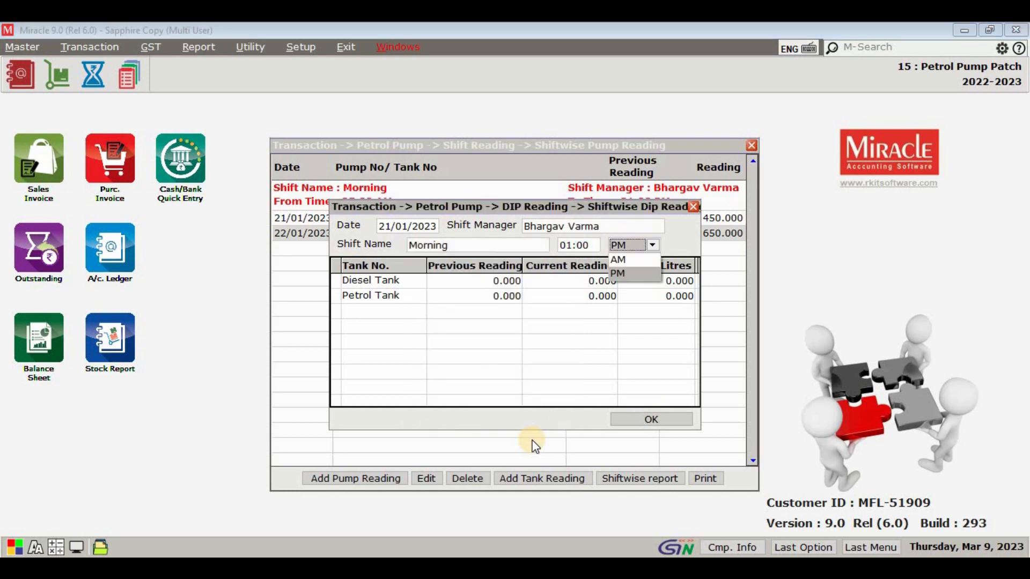
key(Return)
Step: For the Petrol Tank, enter previous reading 20 and current reading 12.96, and save the tank reading
key(Down)
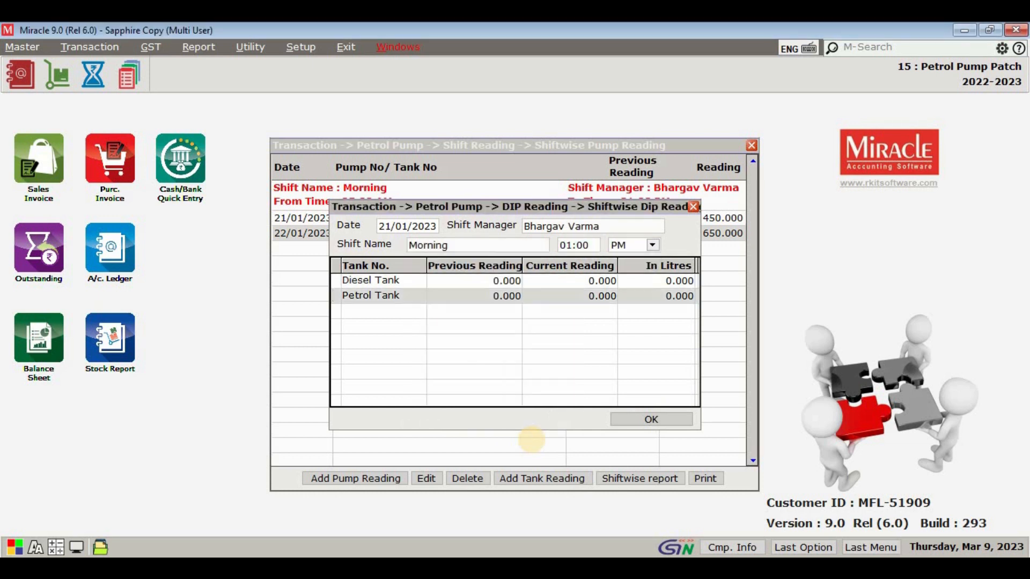
key(Return)
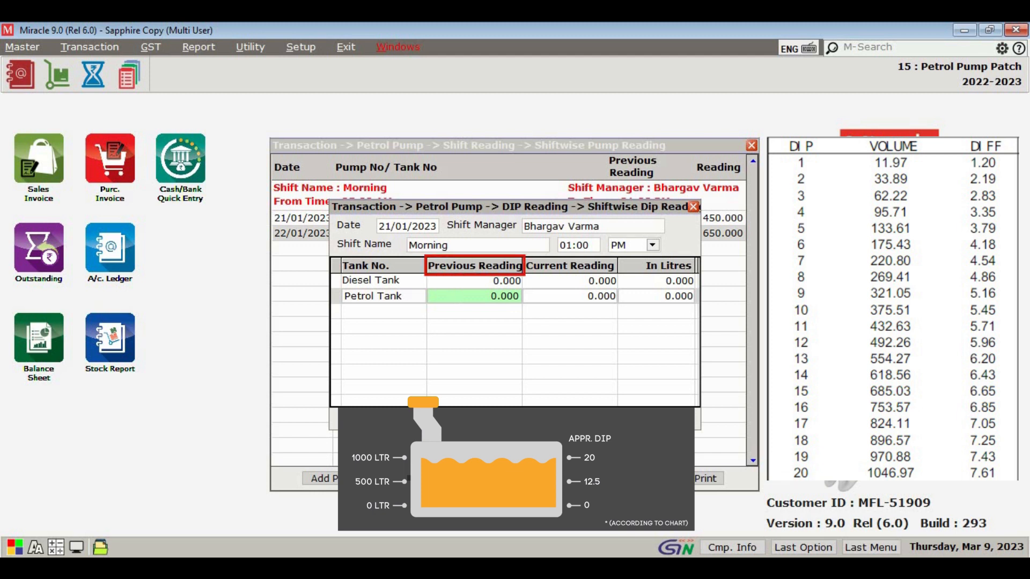
text(20)
key(Return)
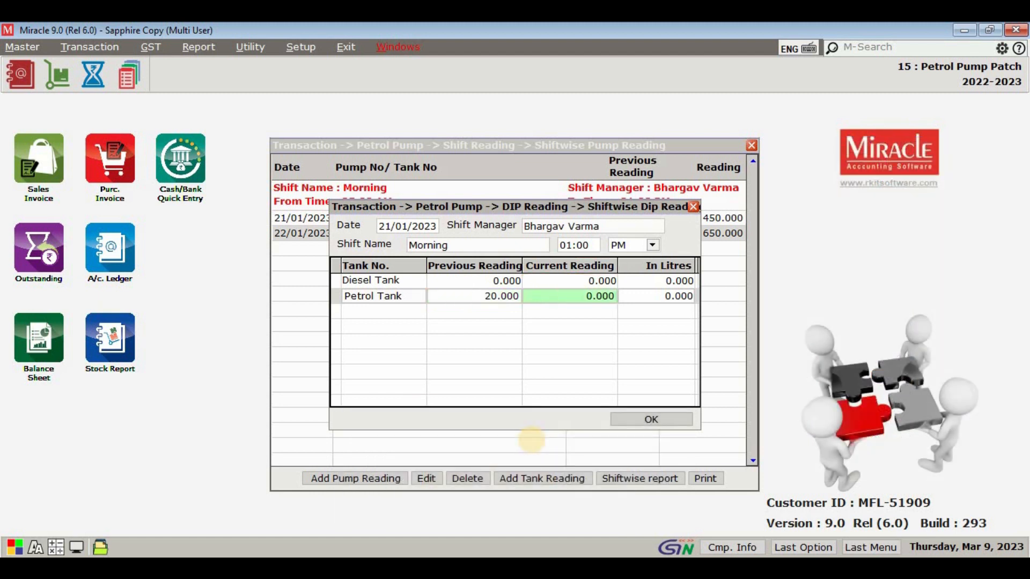
text(12.960)
key(Return)
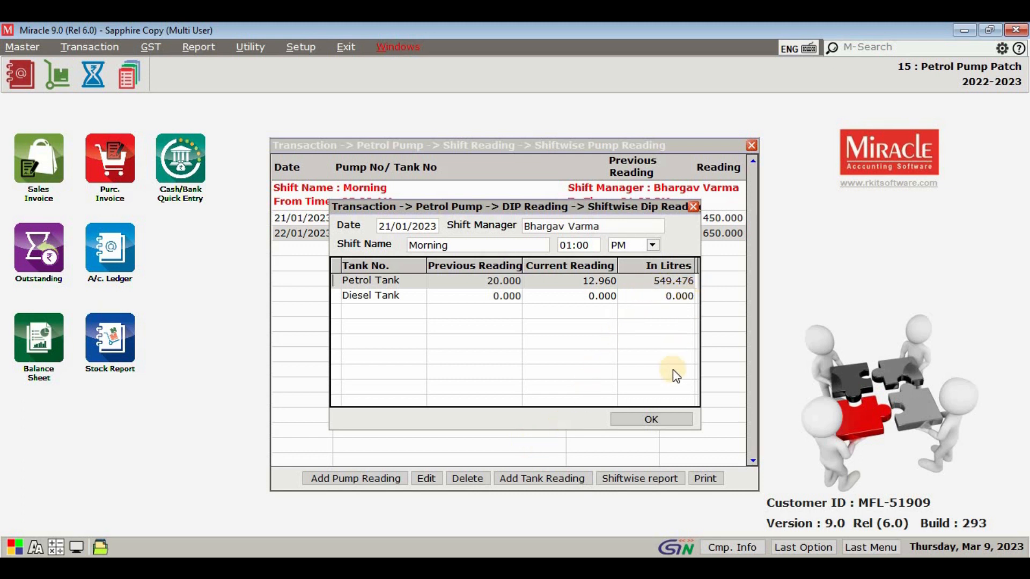
click(663, 427)
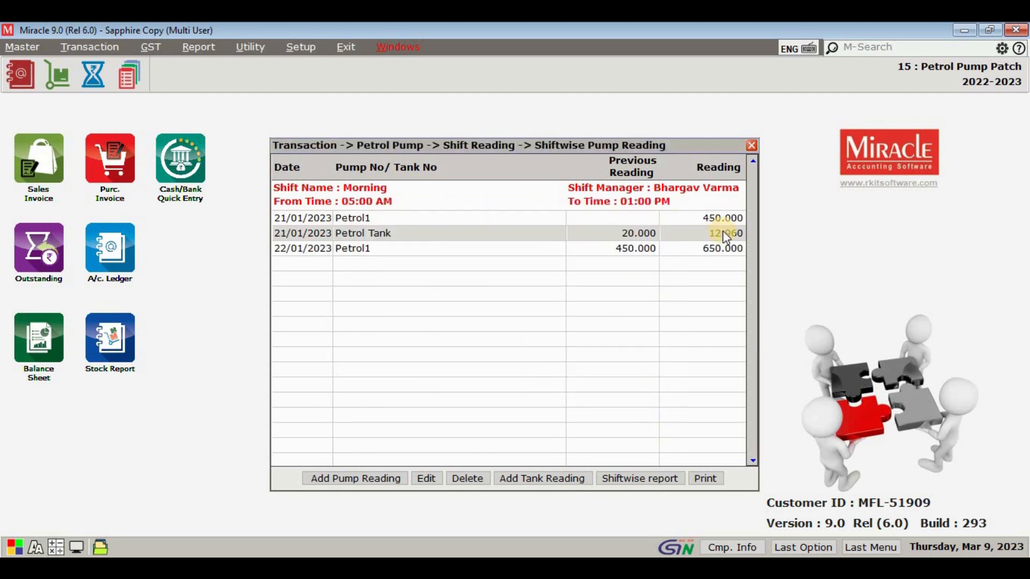
Step: Add a Morning shift tank reading dated 22/01/2023 with current reading 9.57 for the Petrol Tank, and save it
click(574, 478)
key(Return)
key(Return)
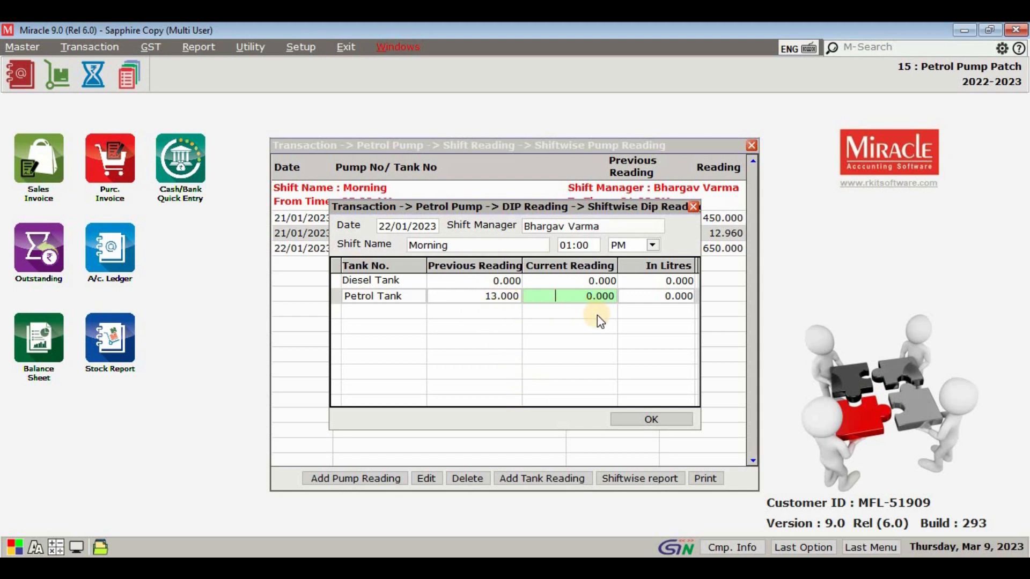
text(9.57)
key(Return)
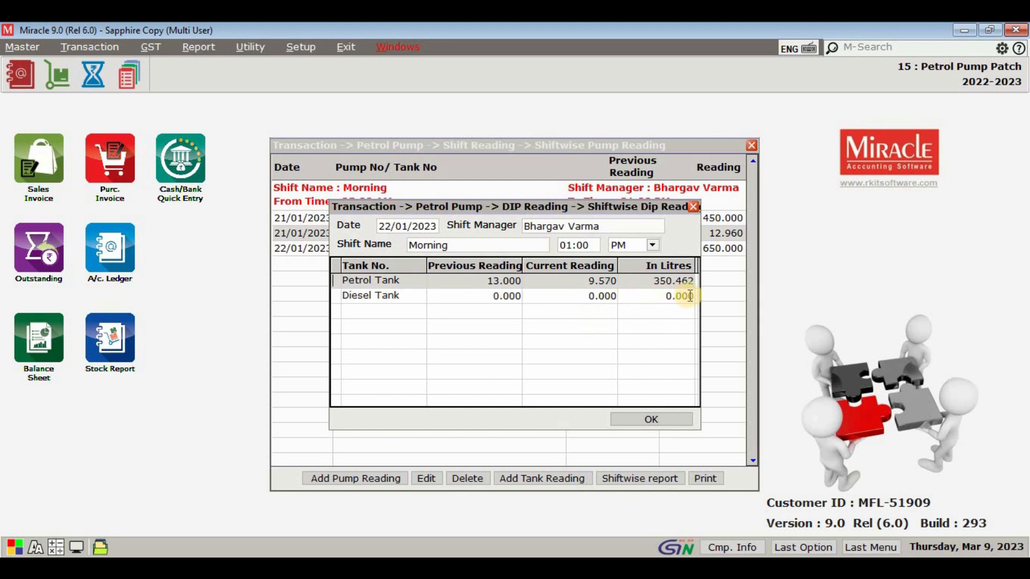
click(667, 419)
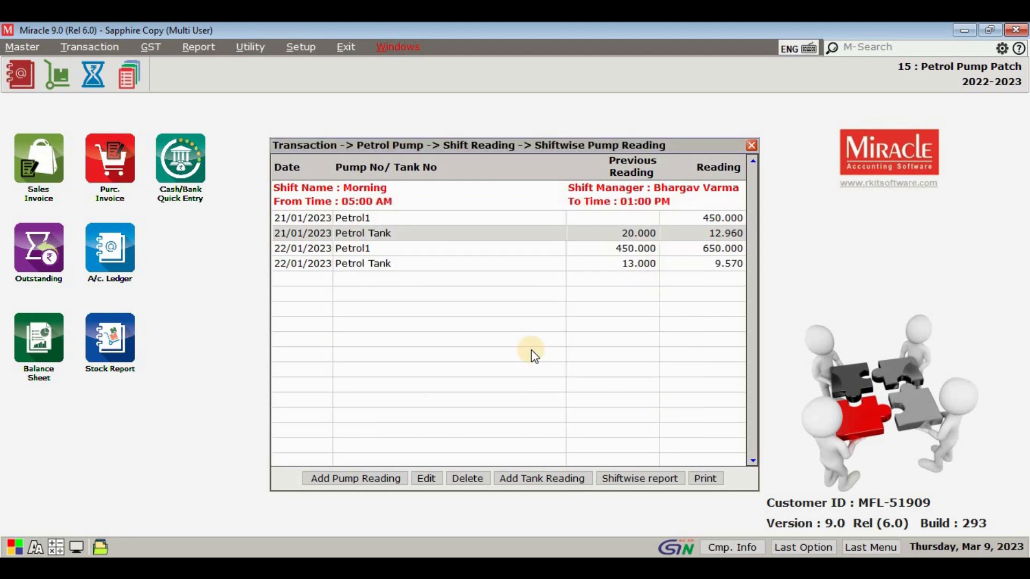
click(489, 269)
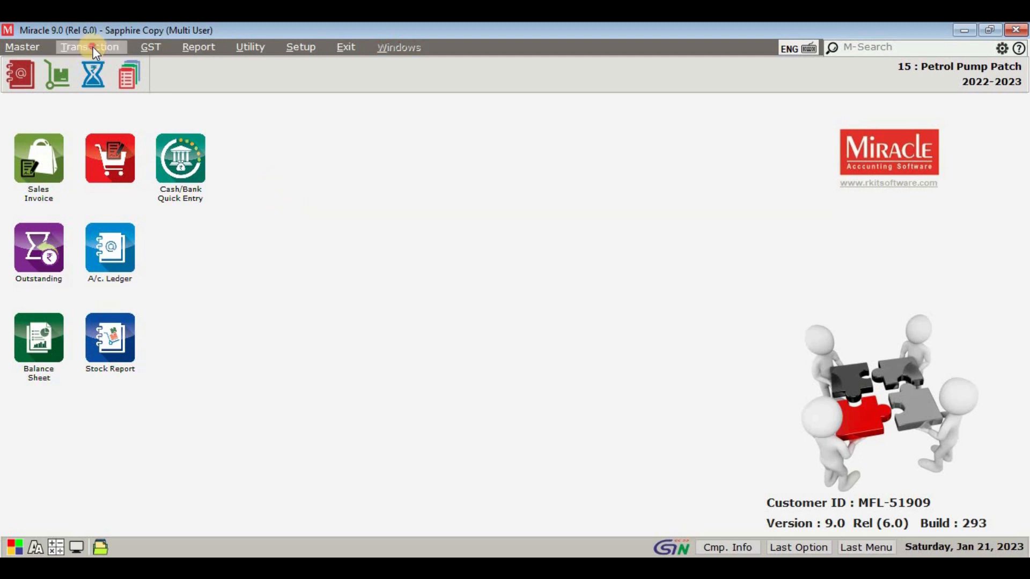
Step: Open the petrol pump Status Report and view it for 21/01/2023 only
click(92, 46)
mouse_move(161, 156)
click(252, 239)
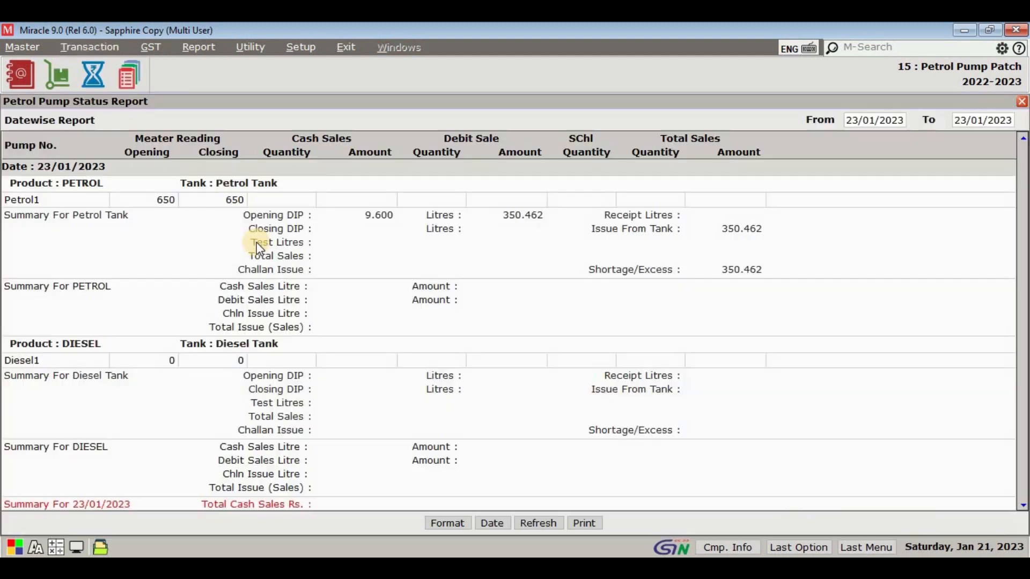
text(21)
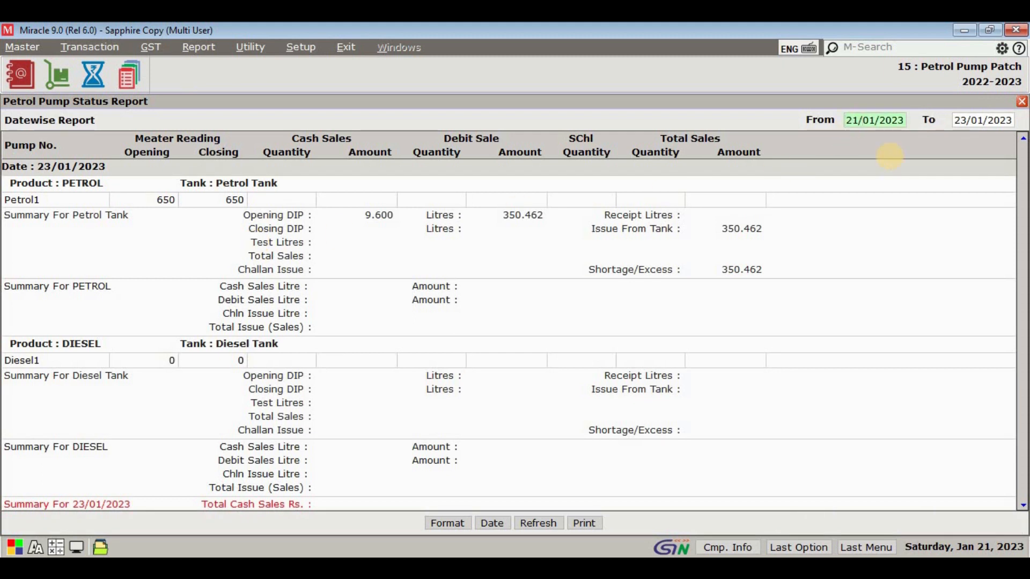
key(Return)
key(Return)
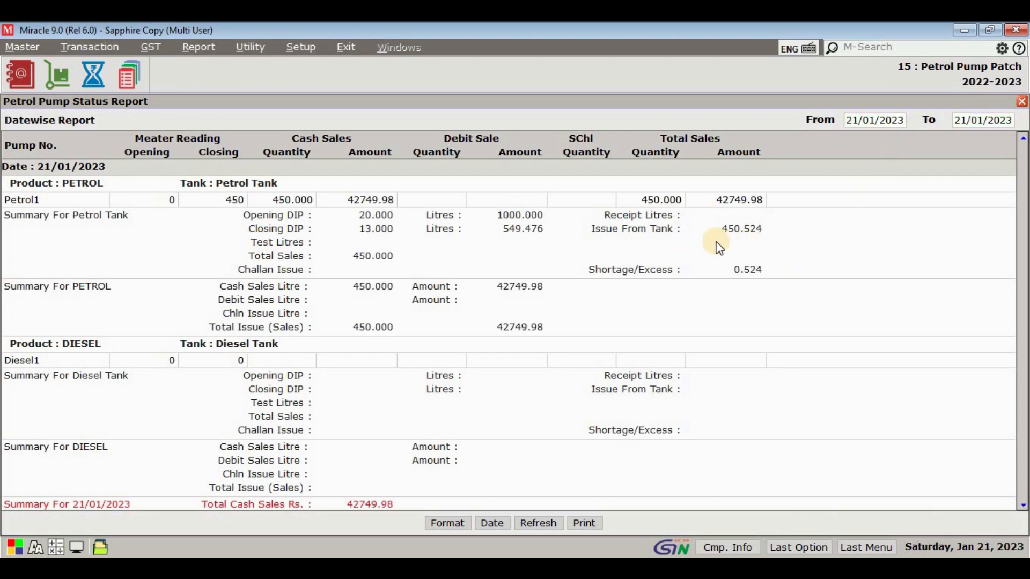
Step: Show the petrol pump status report for 22/01/2023 only
click(847, 120)
text(22)
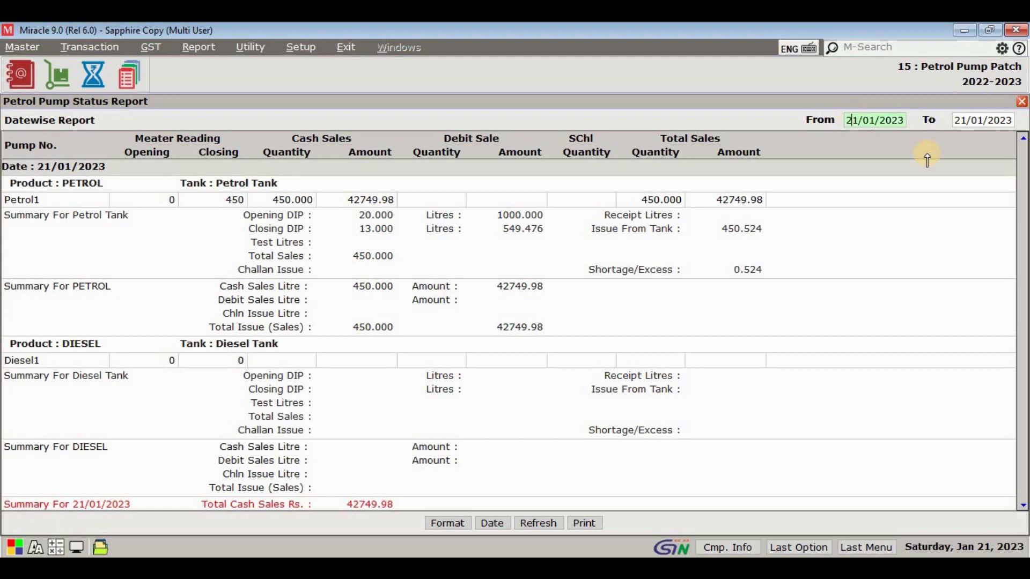
key(Return)
key(Return)
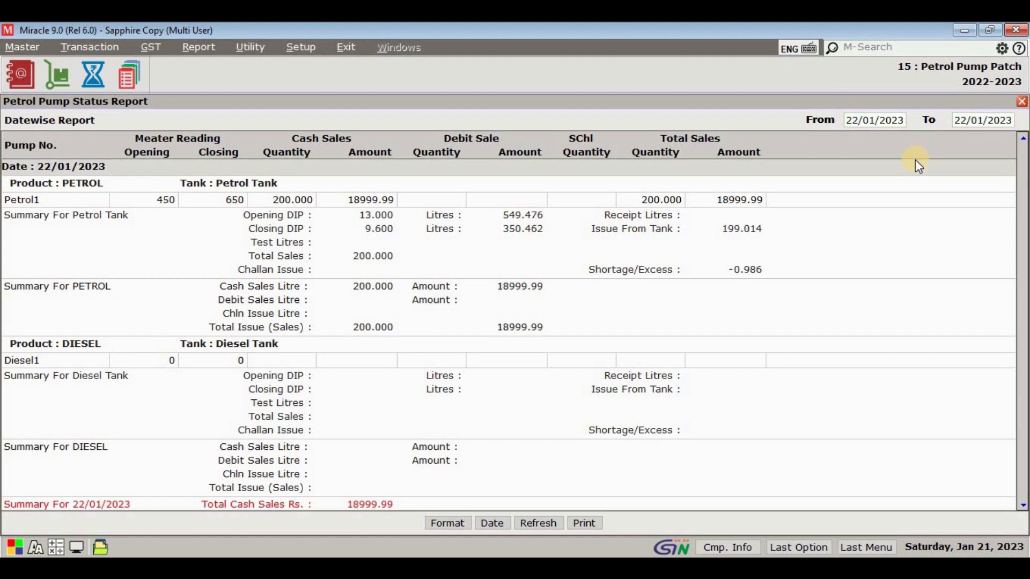
Step: Set the status report period to 21/01/2023 through 23/01/2023, review it through the last date, and close it
click(880, 120)
text(21)
key(Return)
text(23)
key(Return)
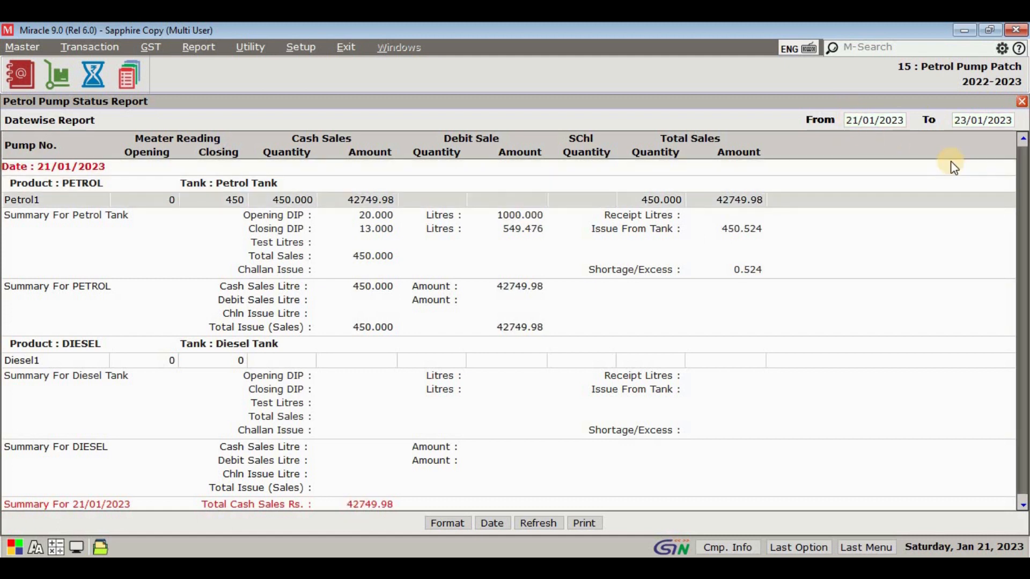
scroll(952, 229, down, 10)
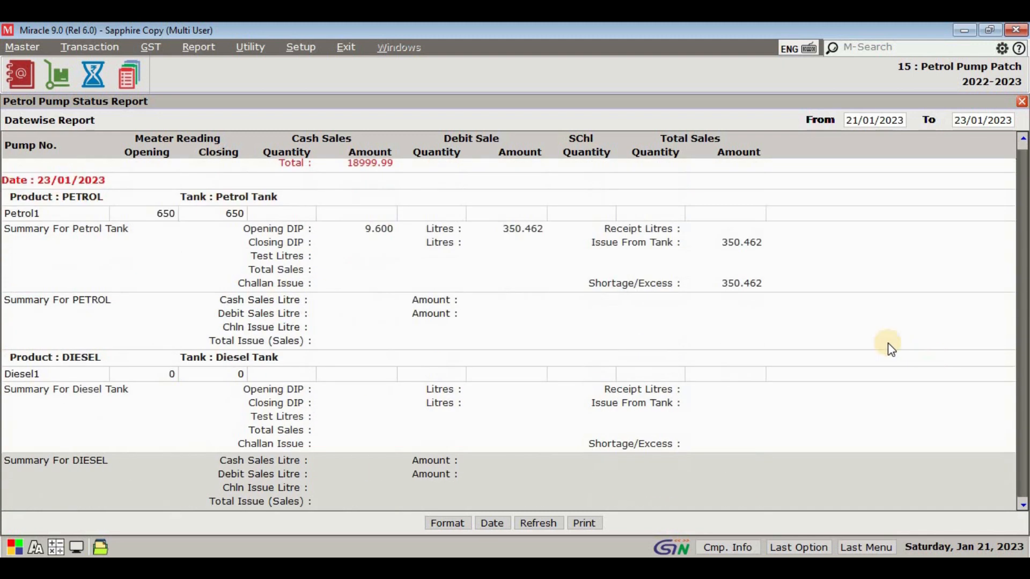
key(Escape)
Step: View the petrol pump Party Status Report for 01/04/2022 to 31/03/2023 and close it
mouse_move(113, 156)
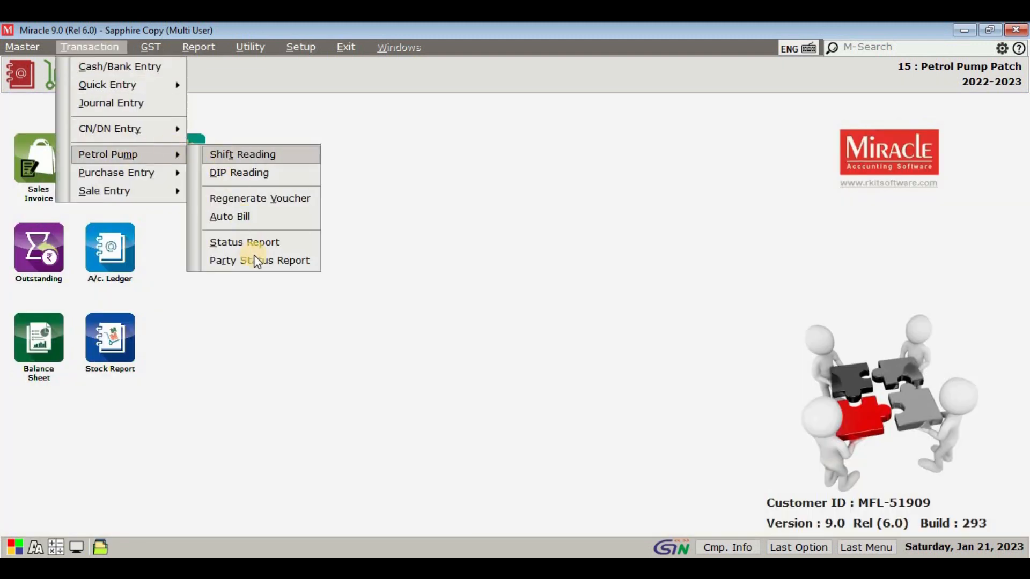
click(257, 261)
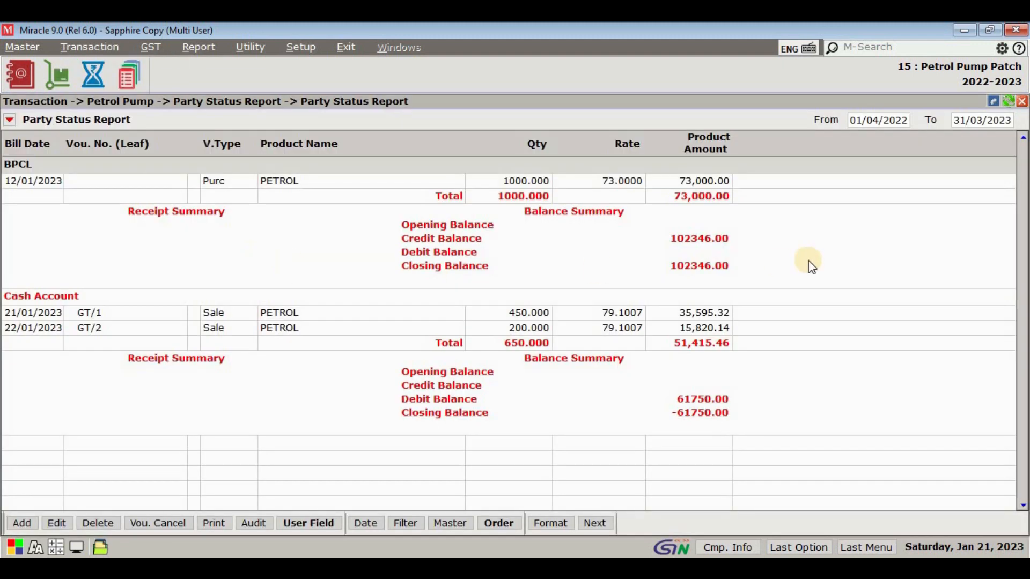
key(Escape)
Step: Check the Sales Invoice voucher list for the cash bills generated from the pump readings, and close it
click(110, 50)
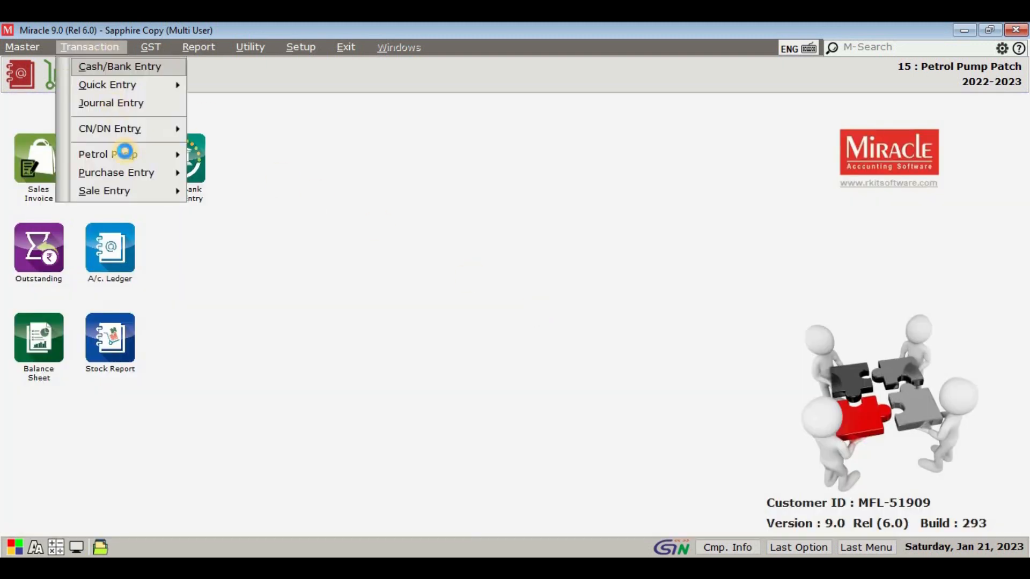
mouse_move(180, 192)
click(239, 198)
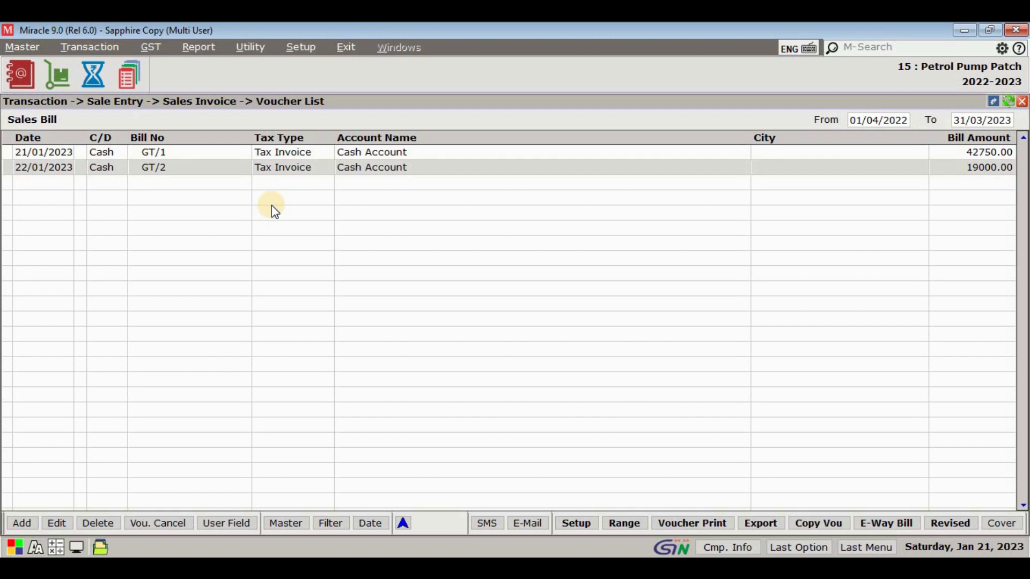
key(Escape)
Step: Delete the cash sales invoice GT/2 dated 22/01/2023 from the Sales Invoice voucher list and close the list
click(90, 47)
mouse_move(127, 154)
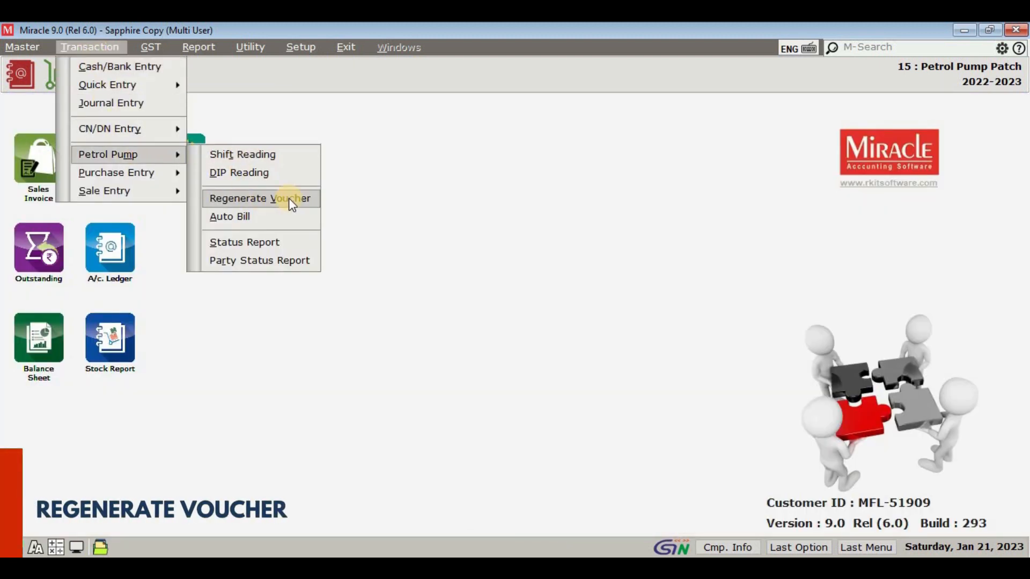
mouse_move(176, 194)
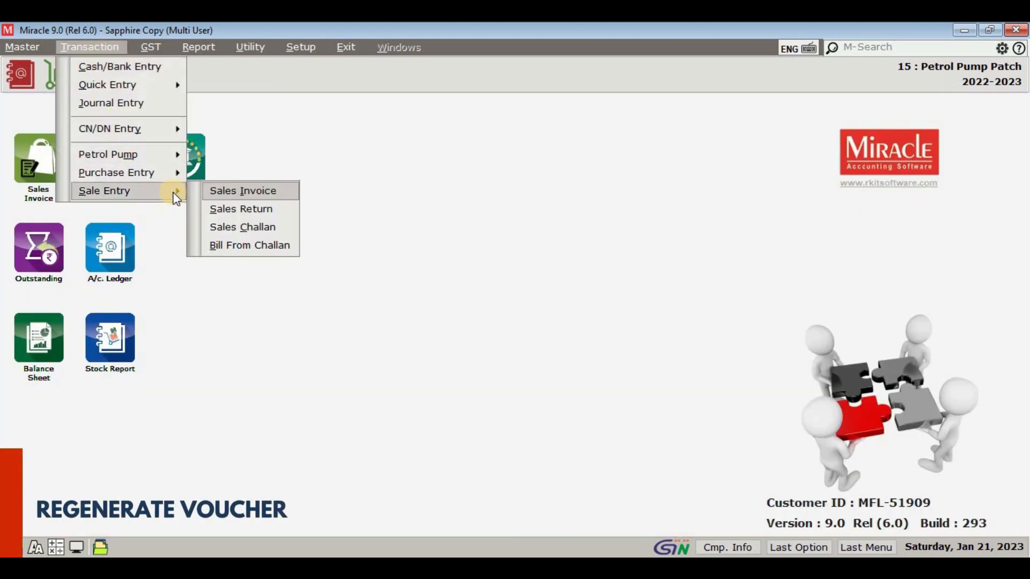
click(240, 196)
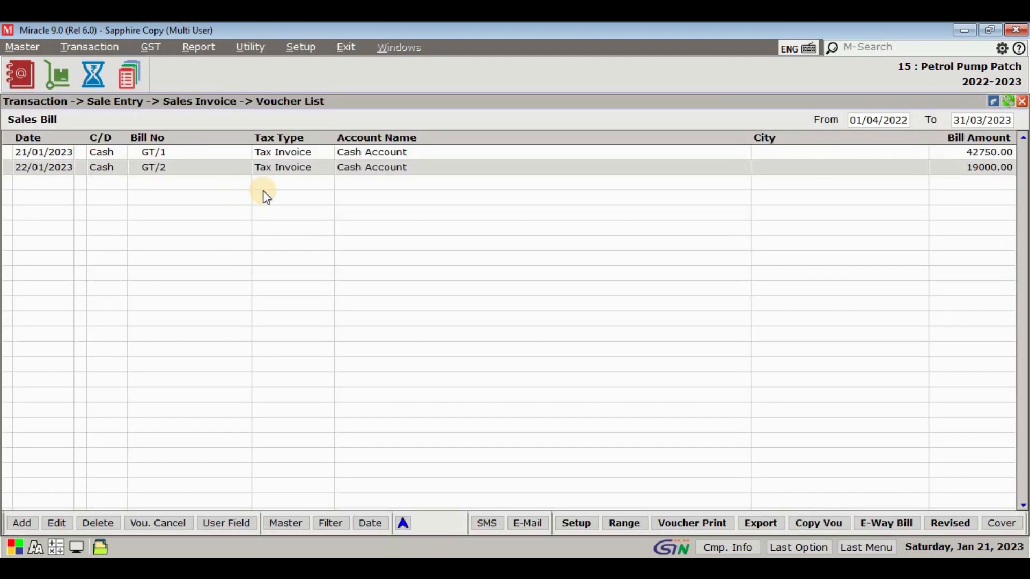
key(Delete)
key(y)
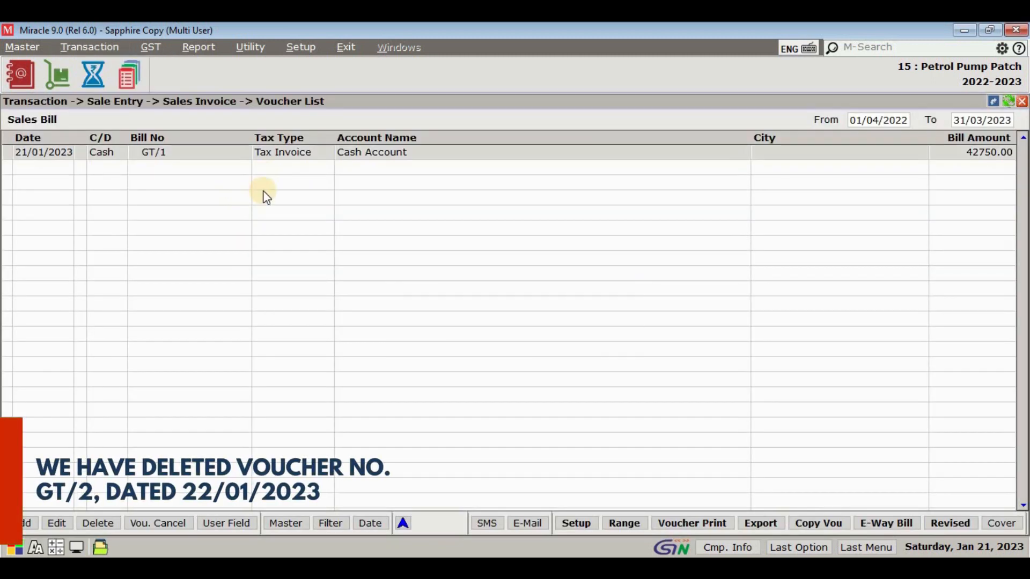
key(Escape)
Step: Regenerate the petrol pump vouchers from 22/01/2023 to 31/03/2023 with series GT/3
click(100, 52)
mouse_move(127, 155)
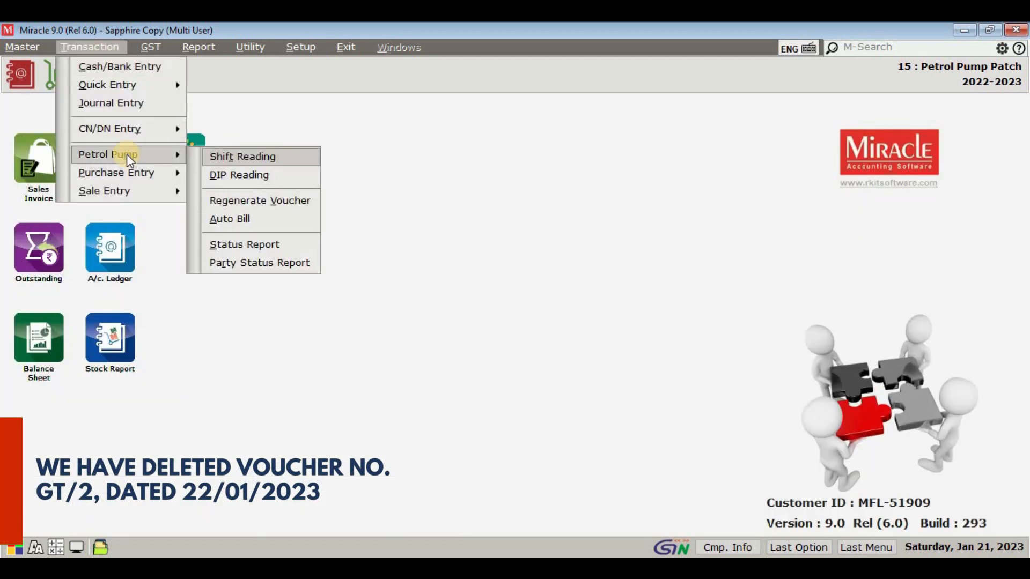
click(255, 200)
text(22/01/2023)
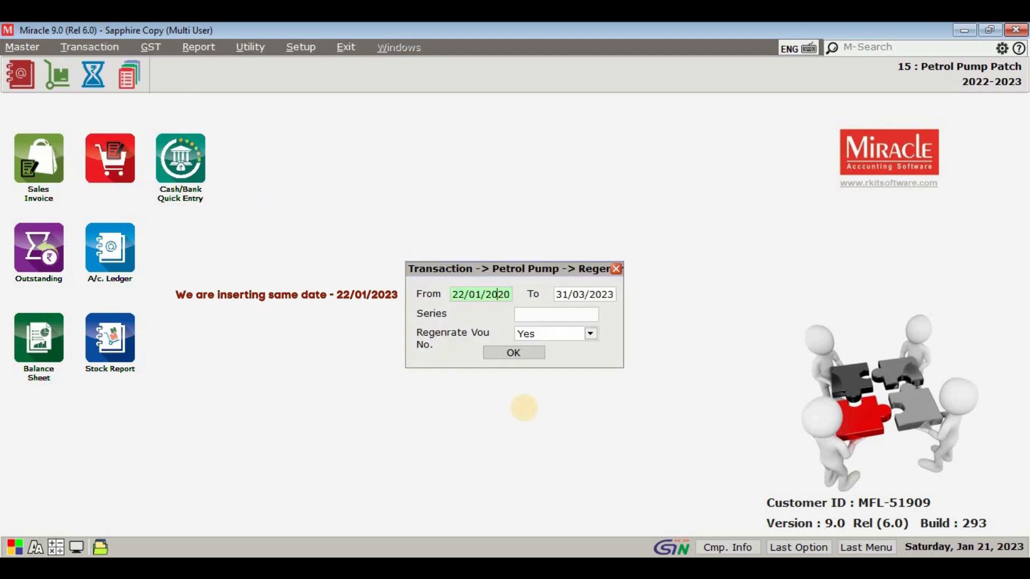
key(Return)
key(Return)
key(Return)
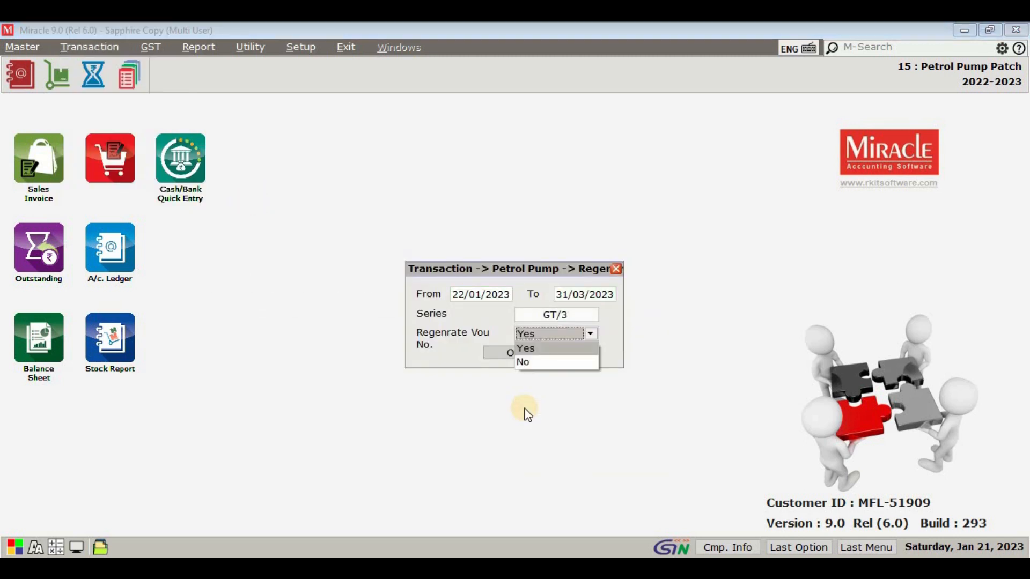
key(Down)
key(Return)
key(Return)
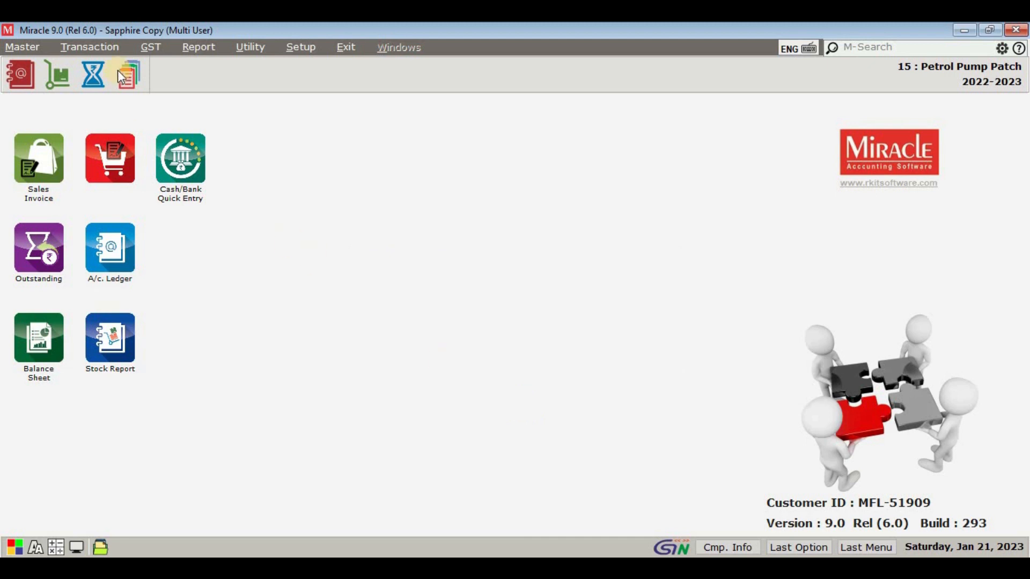
Step: Check the Sales Invoice voucher list for the regenerated cash bill of 22/01/2023, and close it
click(89, 47)
mouse_move(113, 191)
click(222, 193)
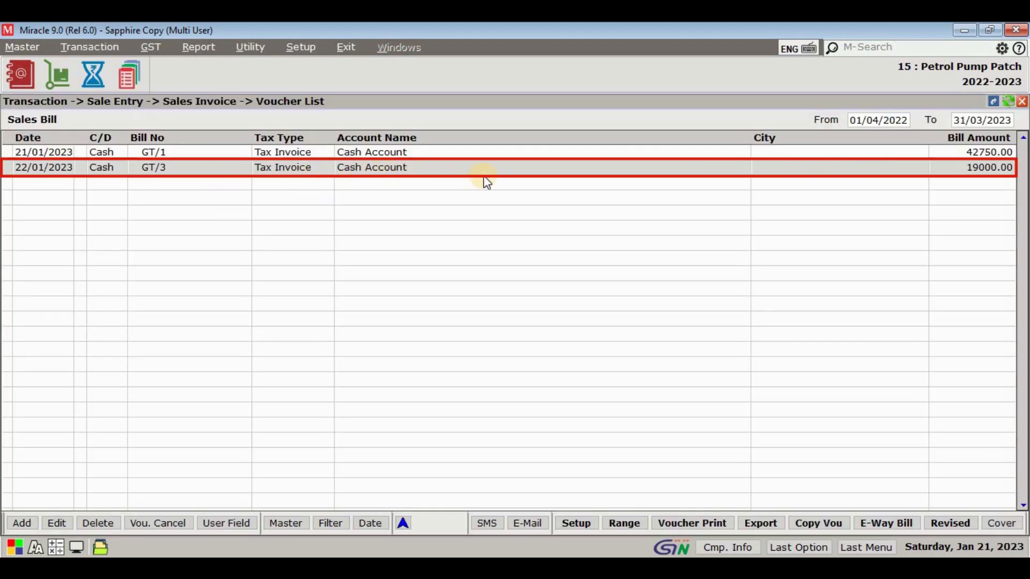
key(Escape)
click(89, 47)
mouse_move(128, 155)
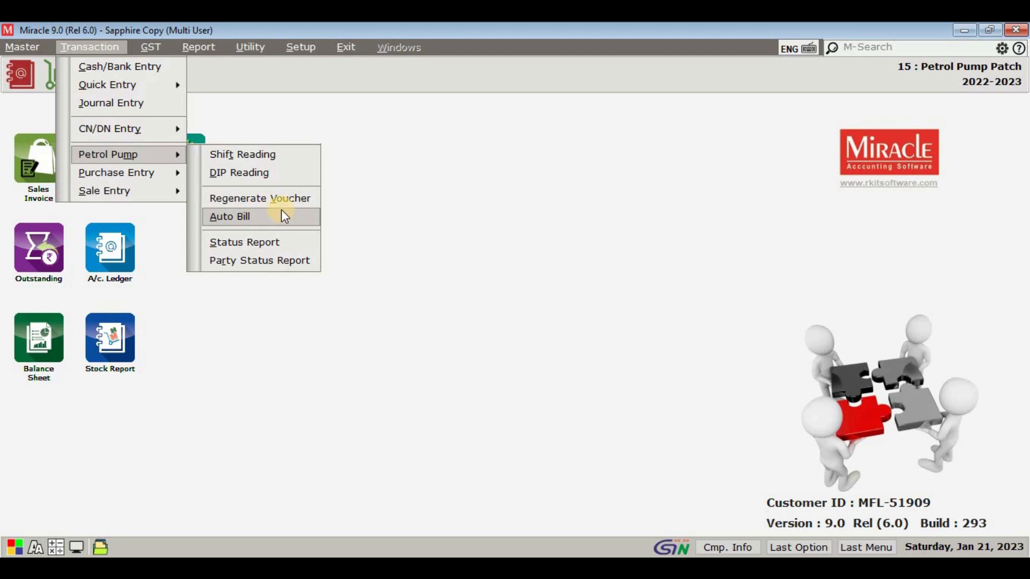
click(240, 91)
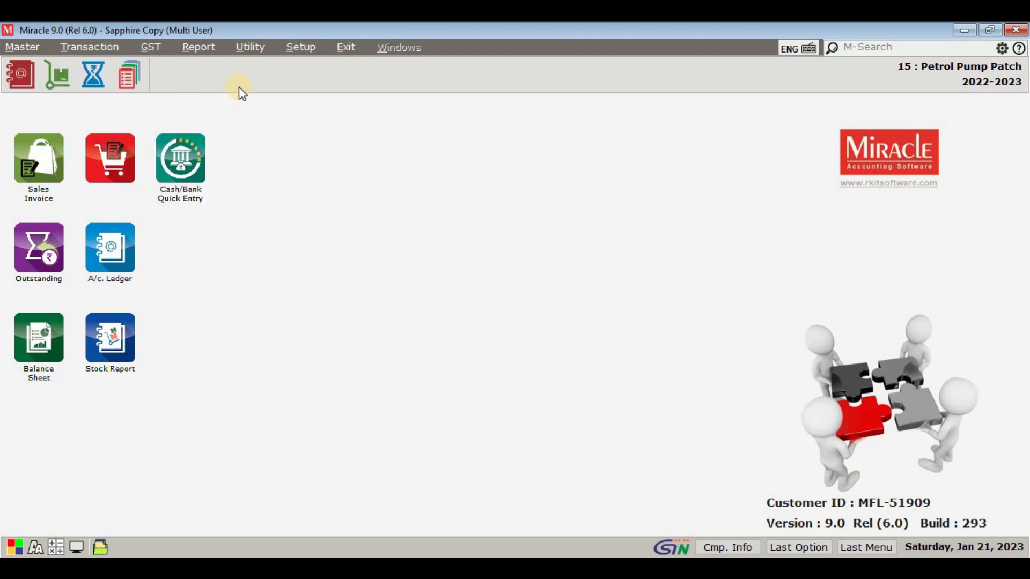
Step: View the Vat Summary Report on screen for 01/04/2022 to 31/03/2023 and close it
key(alt+r)
mouse_move(237, 107)
click(372, 107)
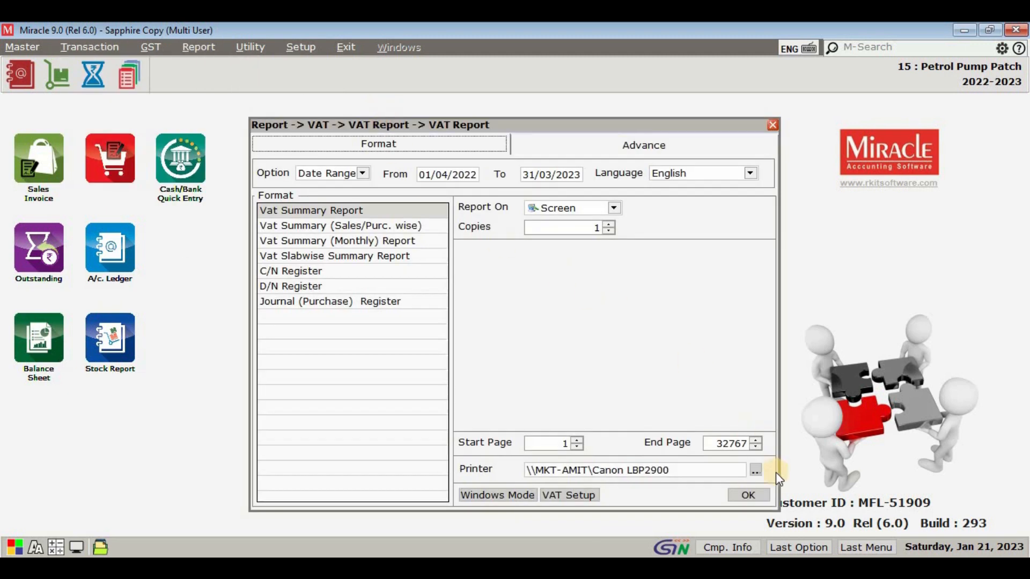
click(766, 491)
scroll(755, 461, down, 1)
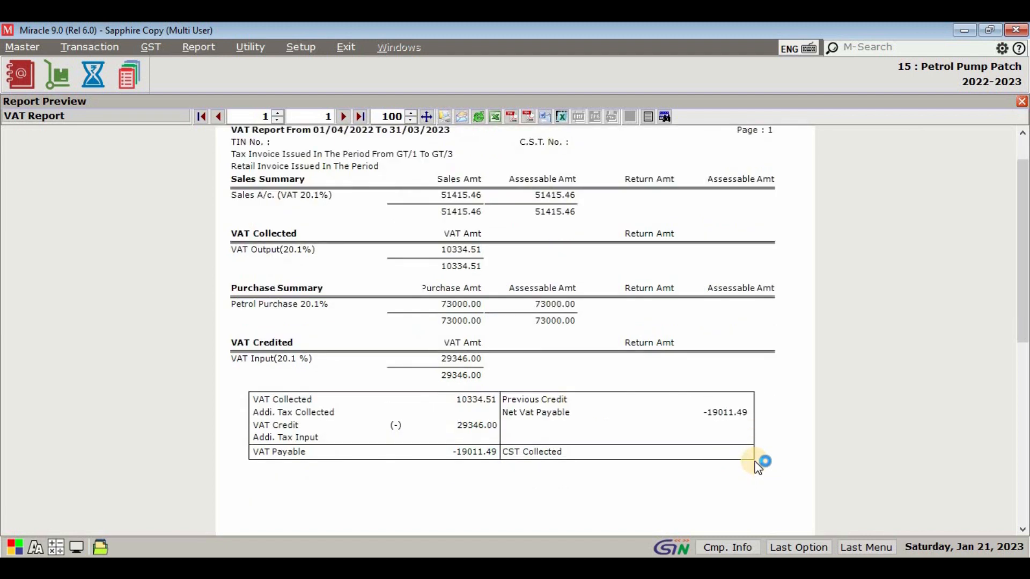
key(Escape)
Step: View VAT Form 201 C on screen for 01/04/2022 to 31/03/2023 and close it
click(200, 47)
mouse_move(209, 110)
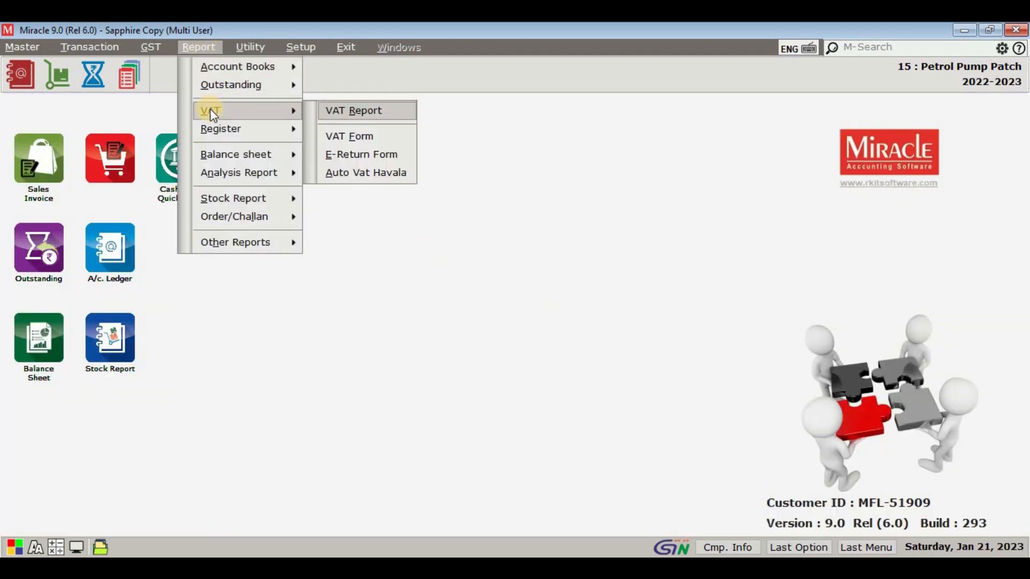
click(349, 141)
click(350, 225)
click(349, 241)
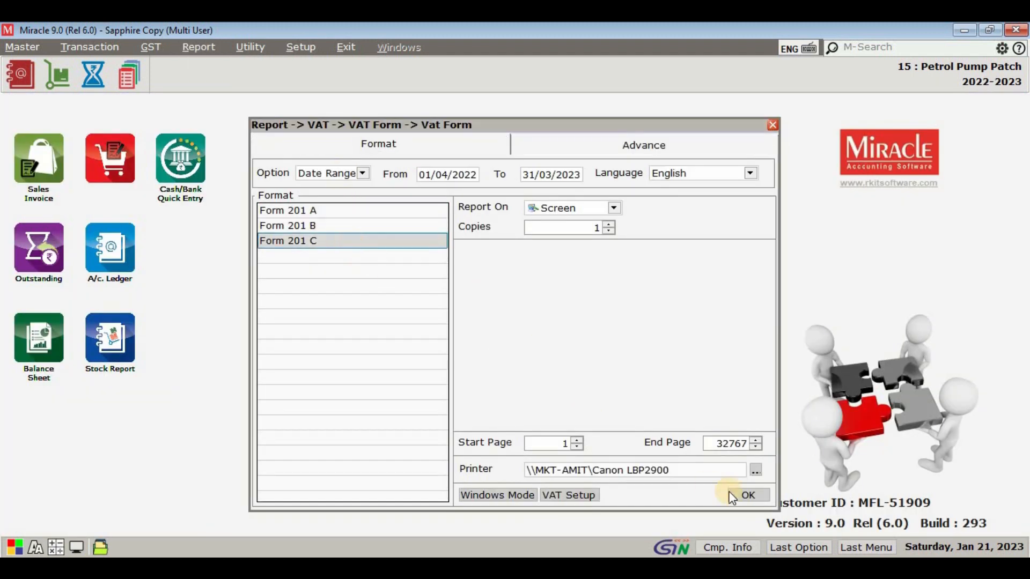
click(746, 494)
key(ctrl+Return)
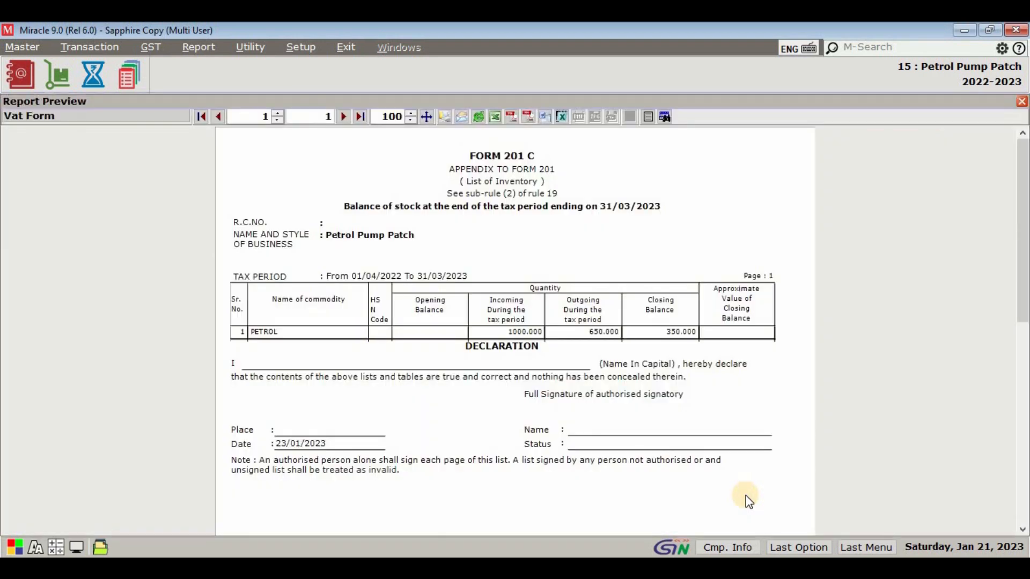
key(Escape)
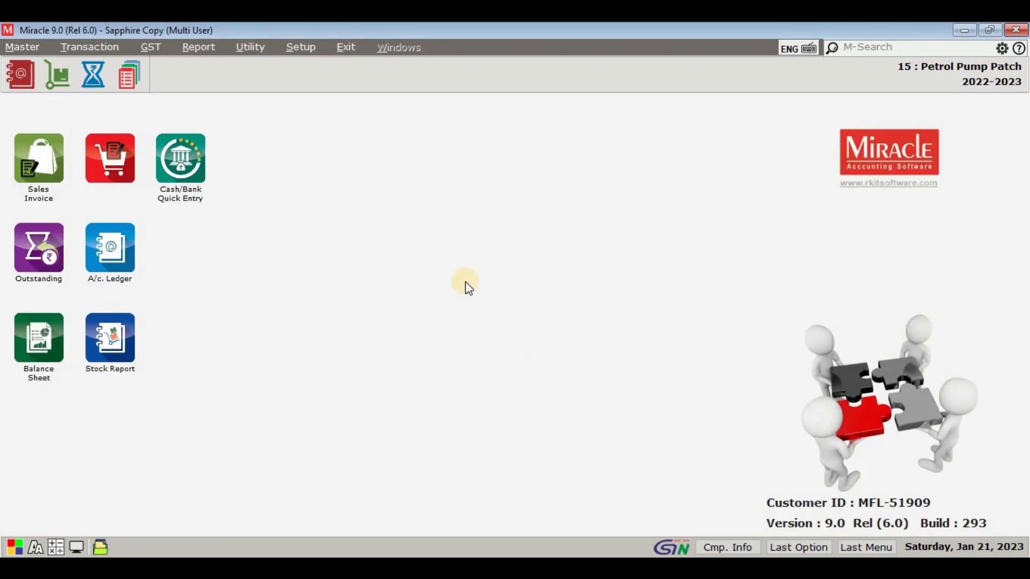